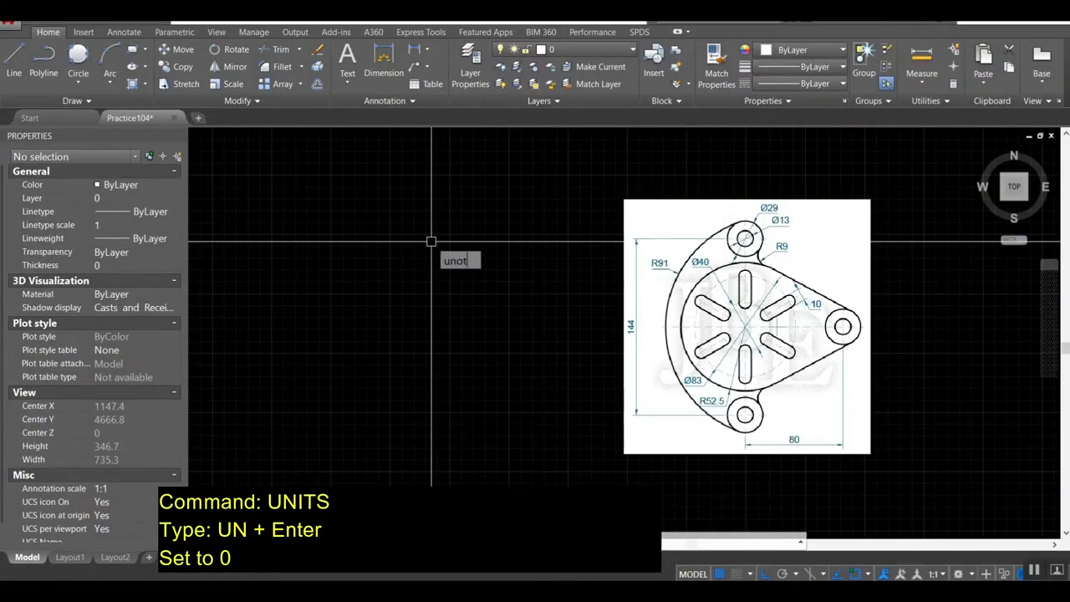
In Drawing Units, keep Decimal lengths at 0.0 precision with a Millimeters insertion scale
key("Return")
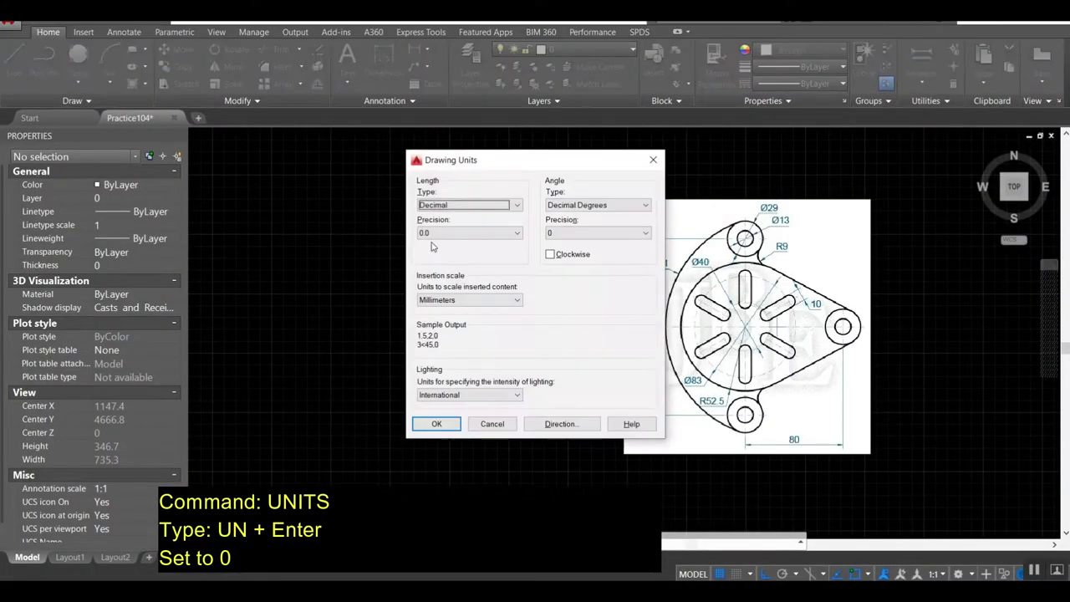
left_click(463, 234)
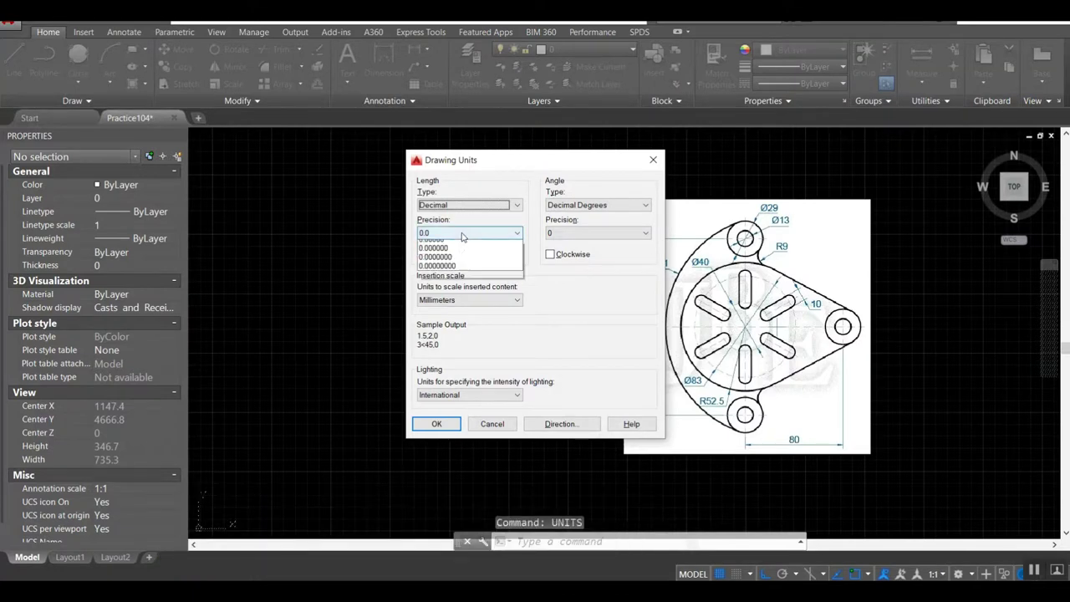
left_click(451, 255)
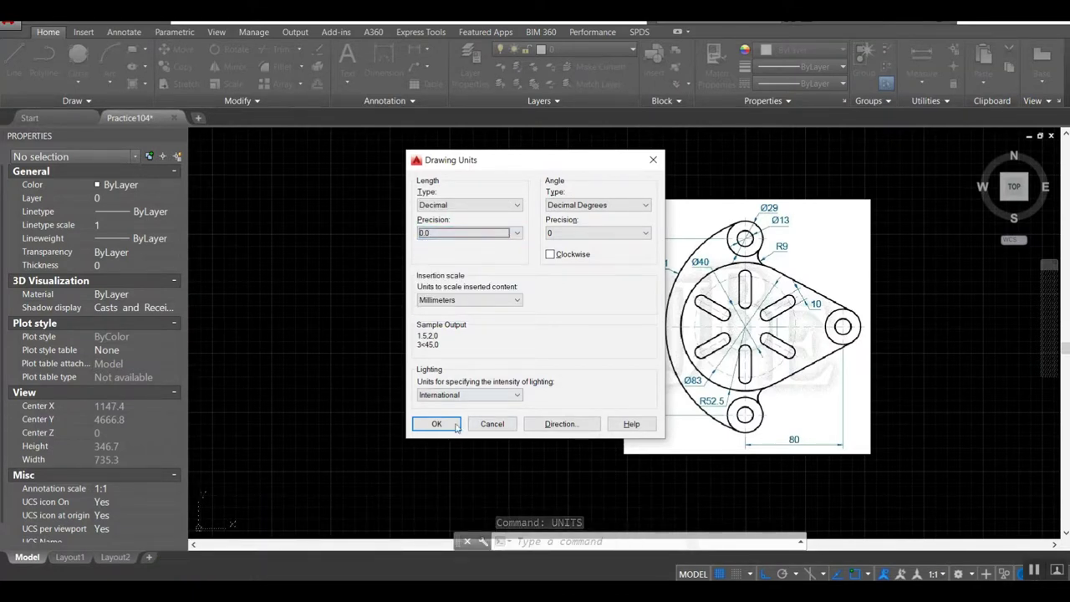
left_click(456, 428)
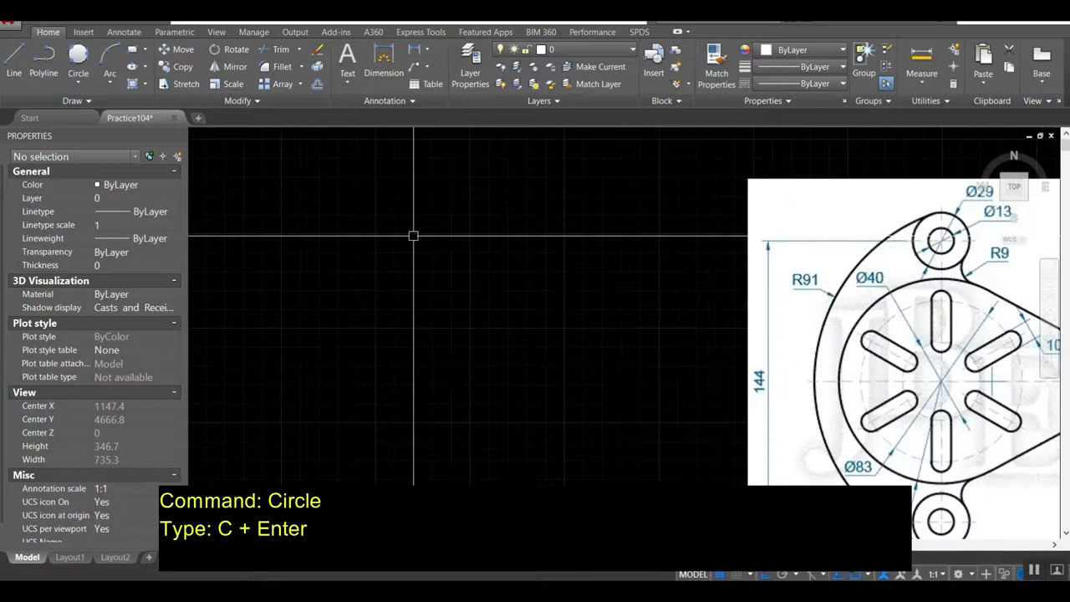
Draw concentric Ø13 and Ø29 circles at the upper hole centre
scroll(547, 259, "up", 2)
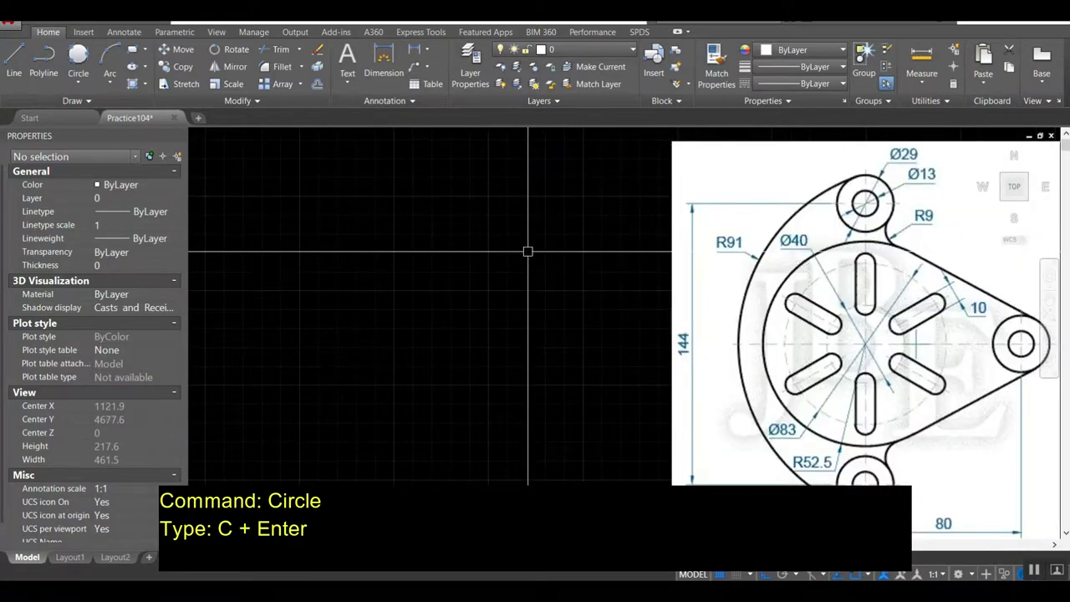
type("c")
key("Return")
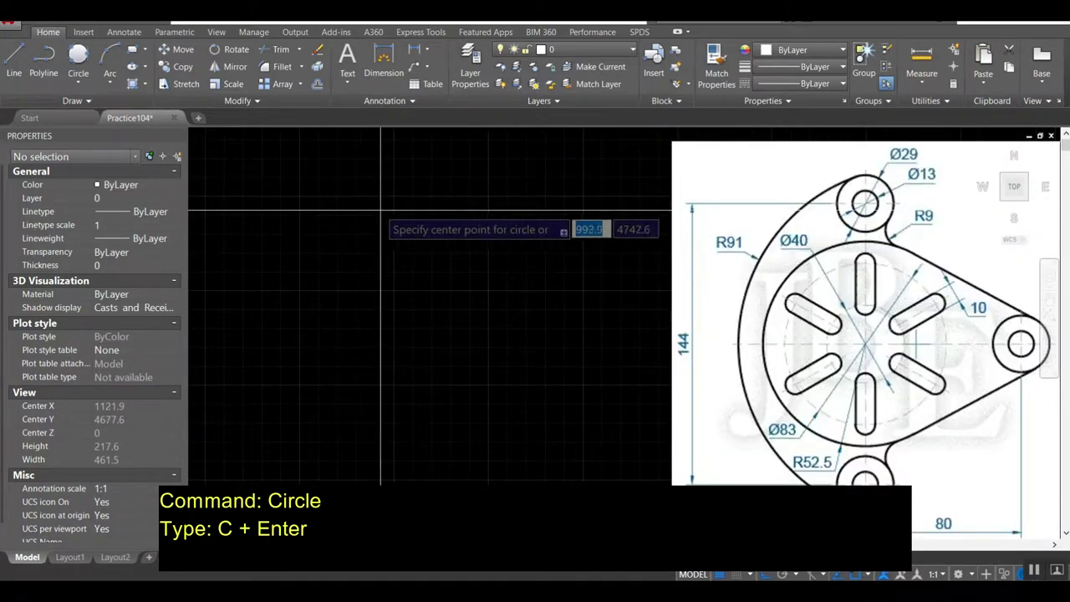
left_click(374, 203)
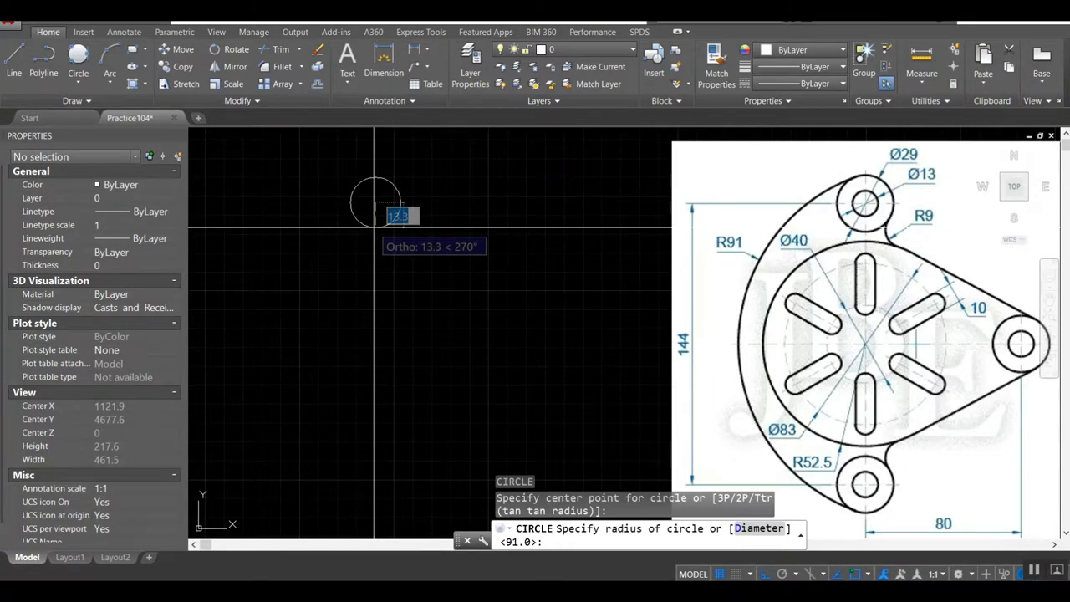
key("Return")
type("13")
key("Return")
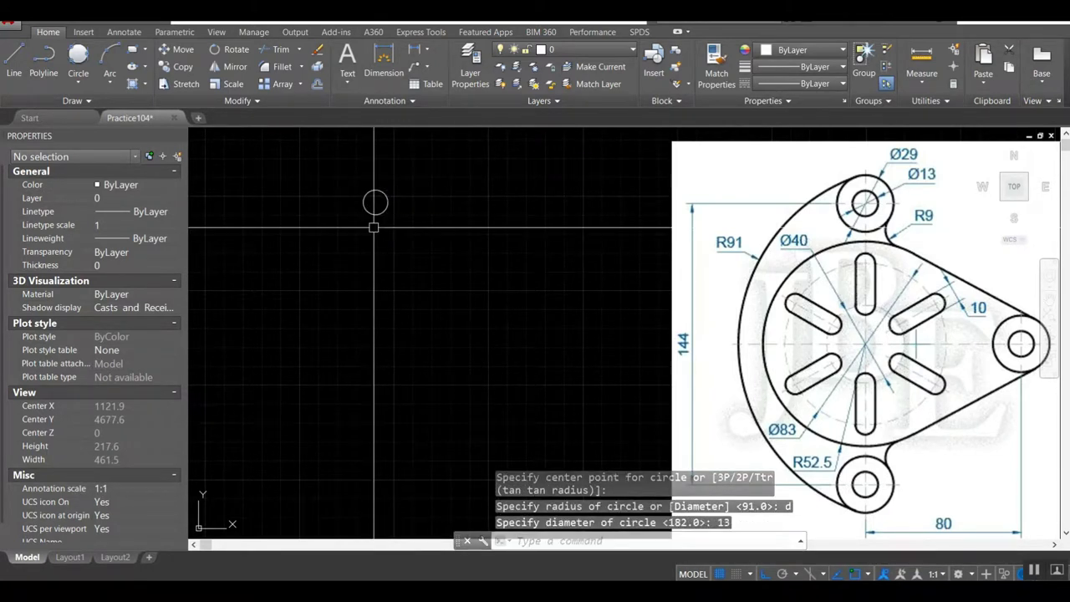
key("Return")
left_click(375, 202)
type("d")
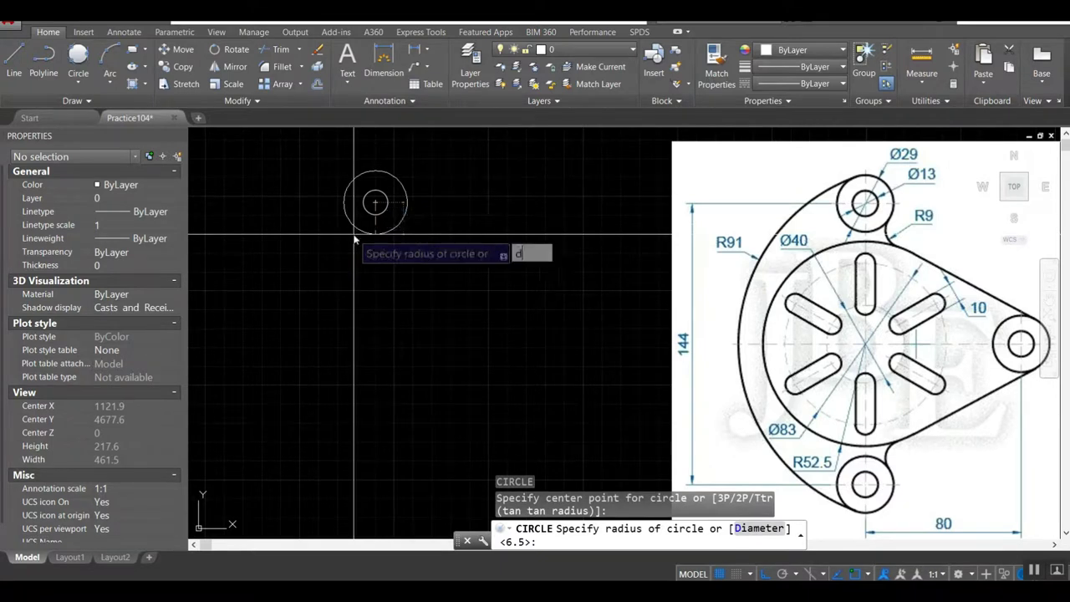
key("Return")
key("Return")
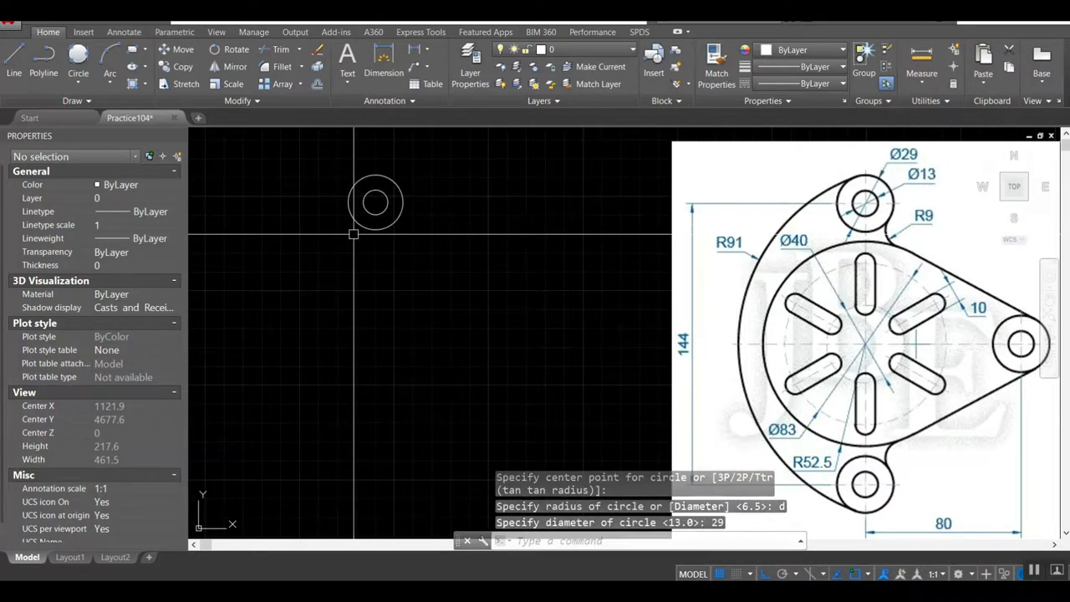
type("co")
Copy both circles 144 units straight down
key("Return")
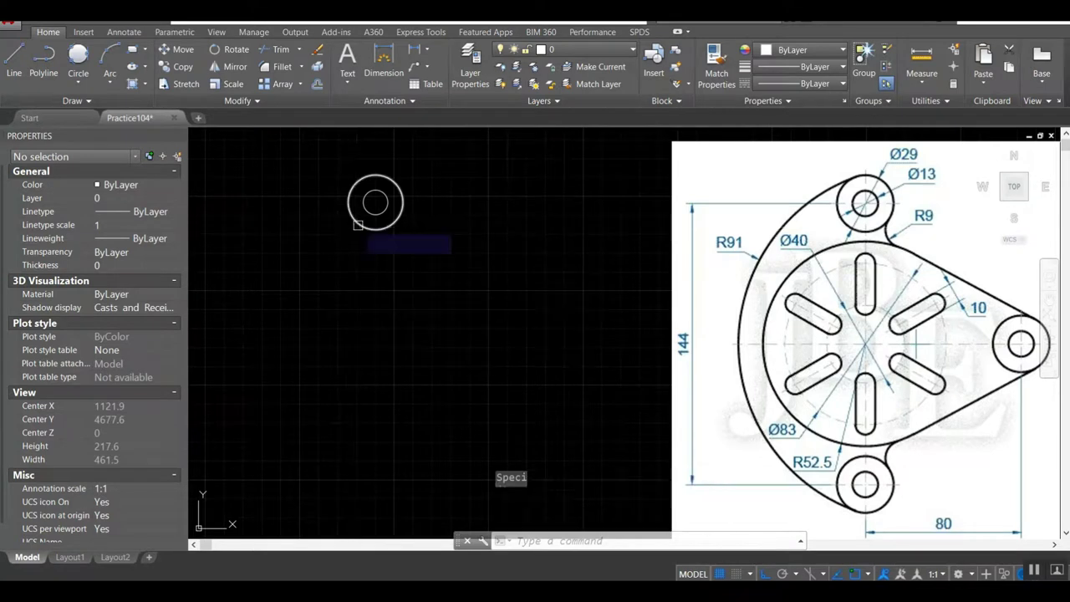
left_click(346, 156)
left_click(438, 274)
key("Return")
left_click(375, 202)
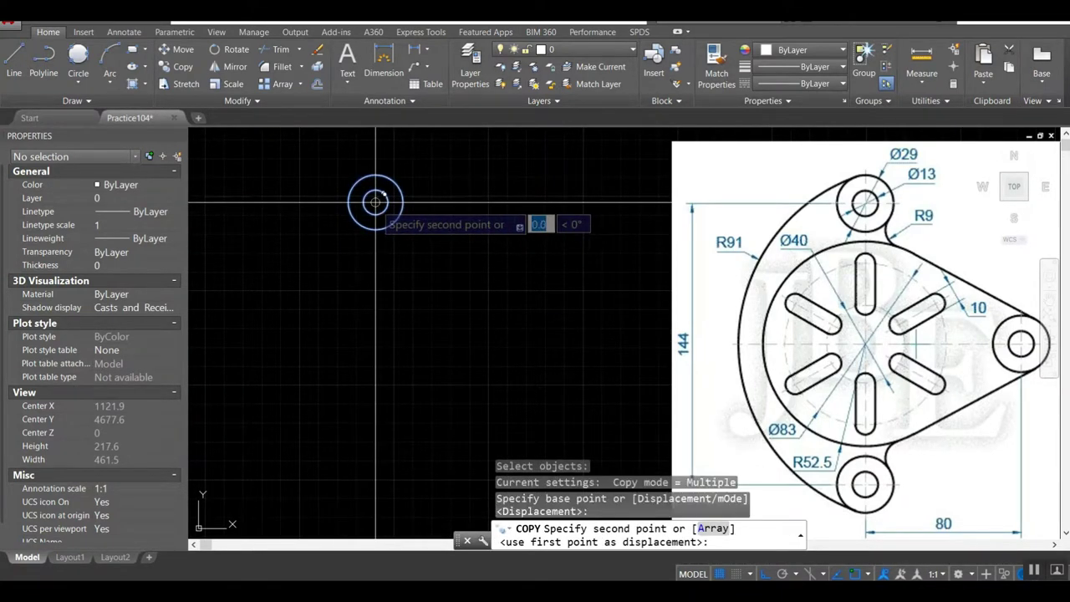
type("144")
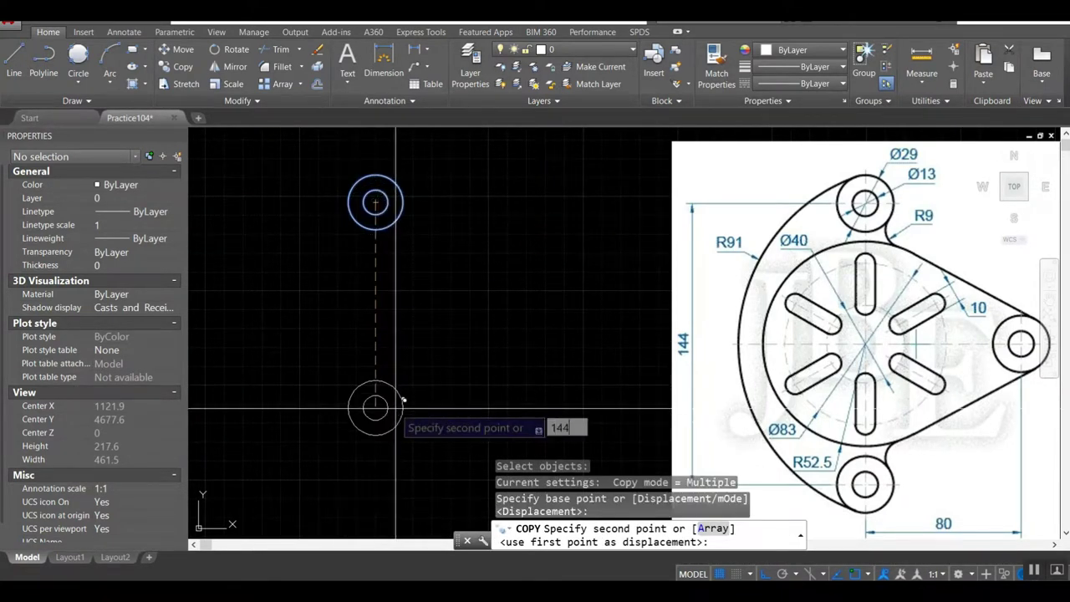
key("Return")
key("Return")
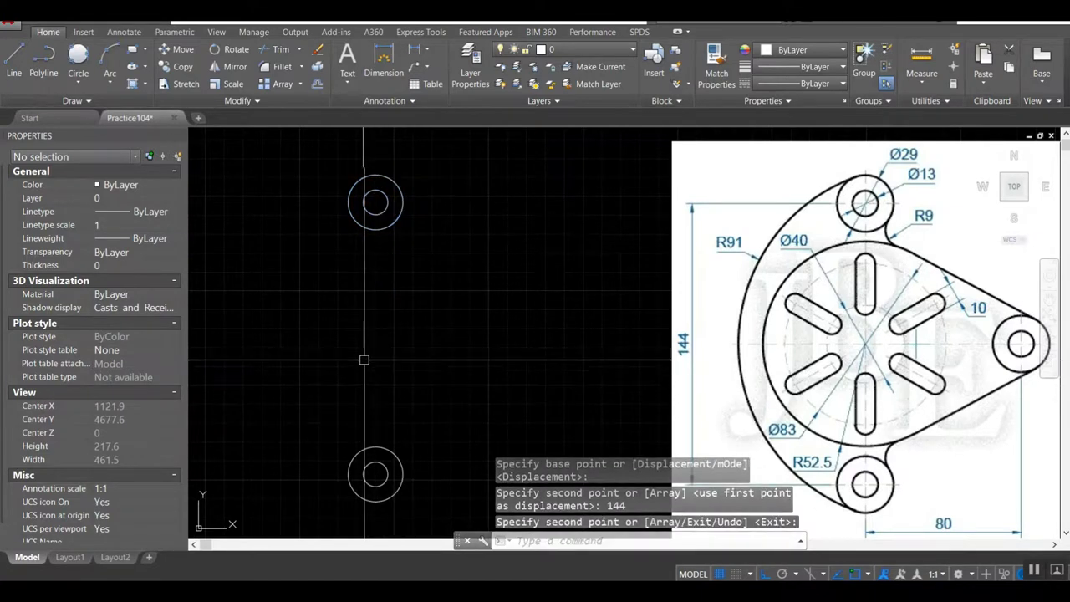
Draw a vertical line from the upper circle's top to the lower circle's bottom
type("l")
key("Return")
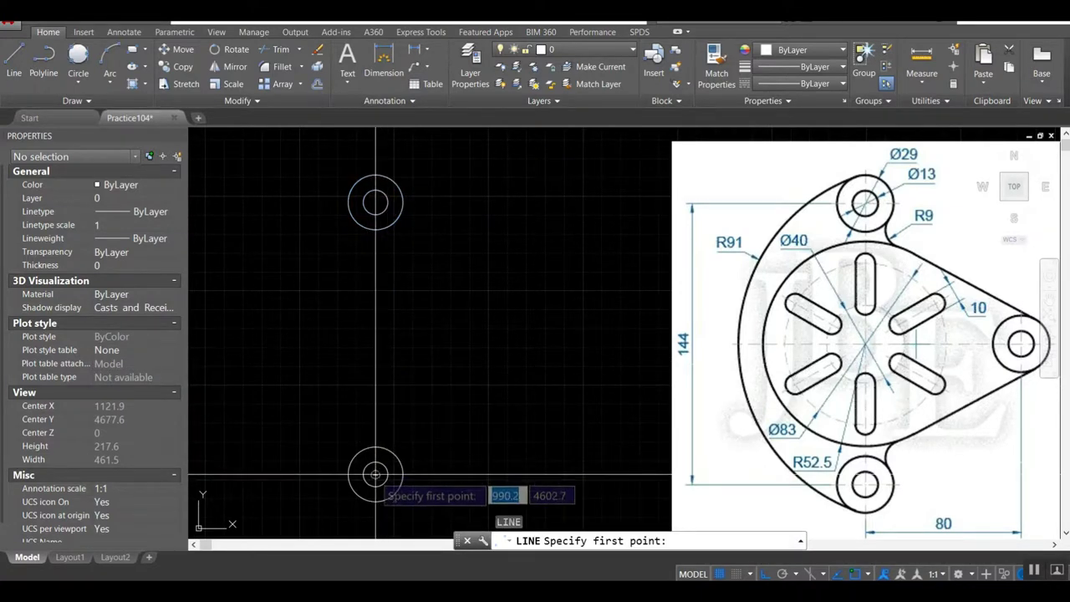
left_click(376, 475)
key("Escape")
key("Return")
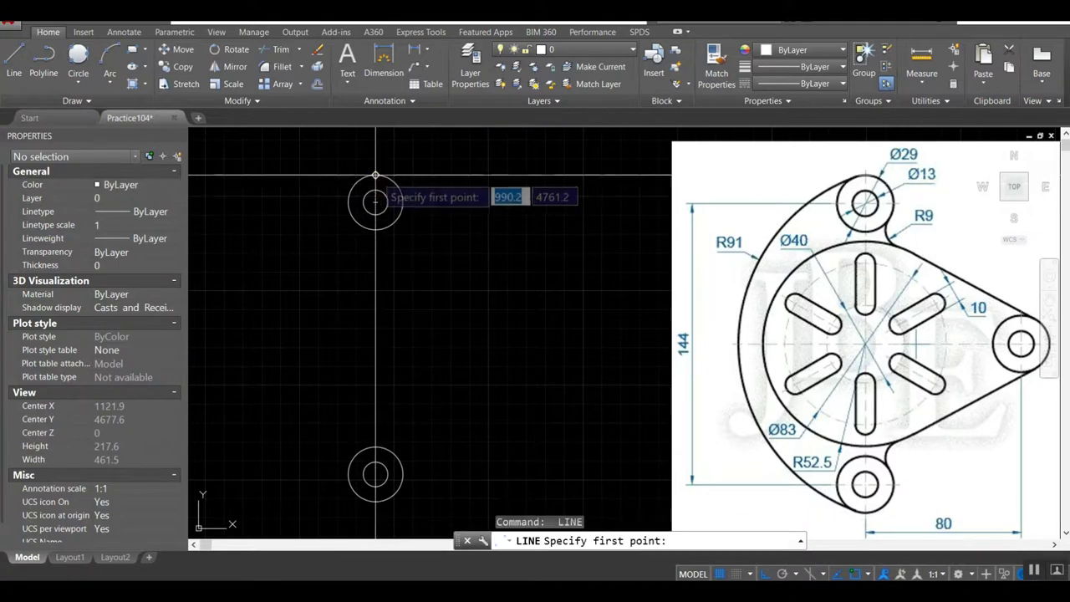
left_click(376, 175)
left_click(375, 501)
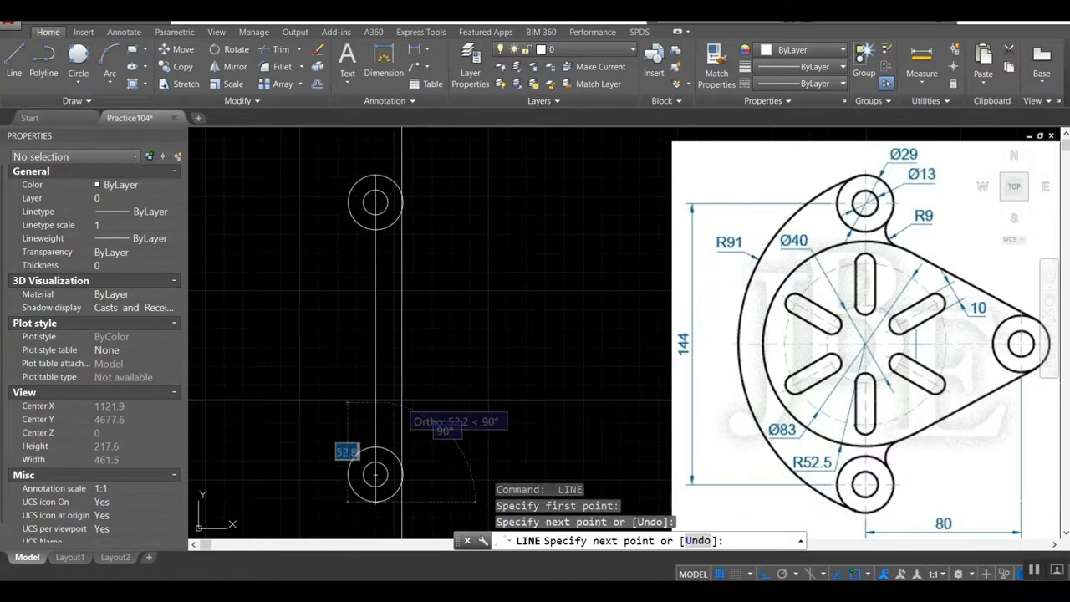
key("Return")
Change the vertical line's colour to Red
left_click(418, 351)
left_click(343, 289)
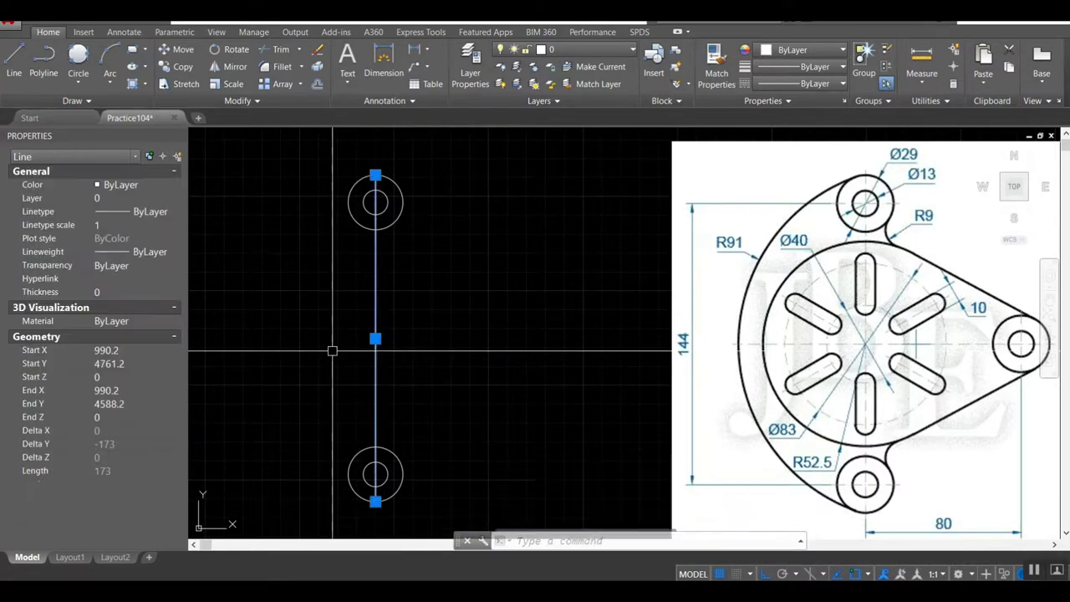
left_click(127, 186)
left_click(113, 218)
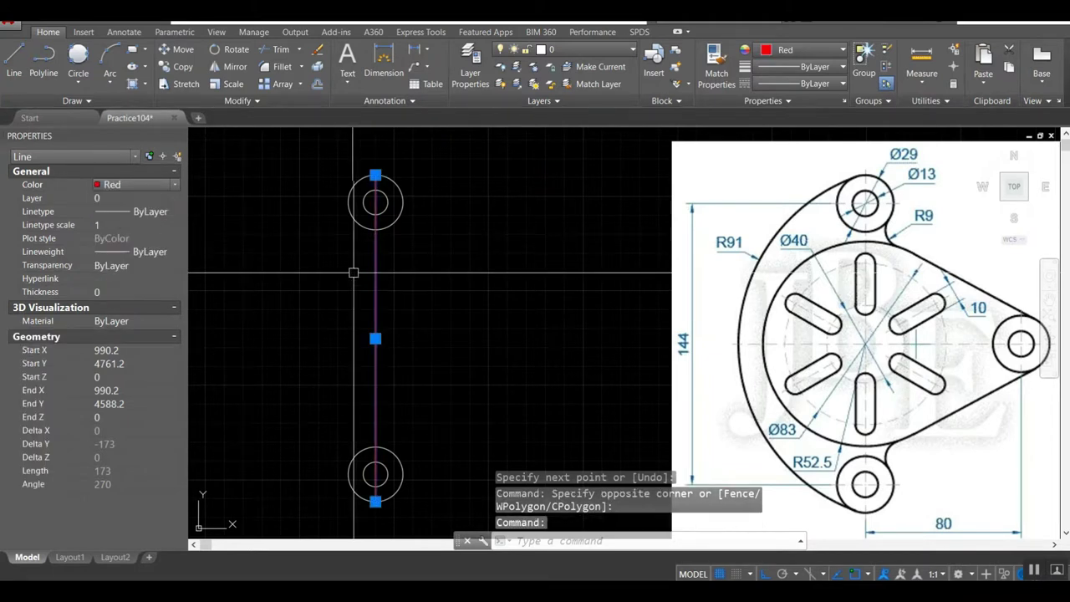
key("Escape")
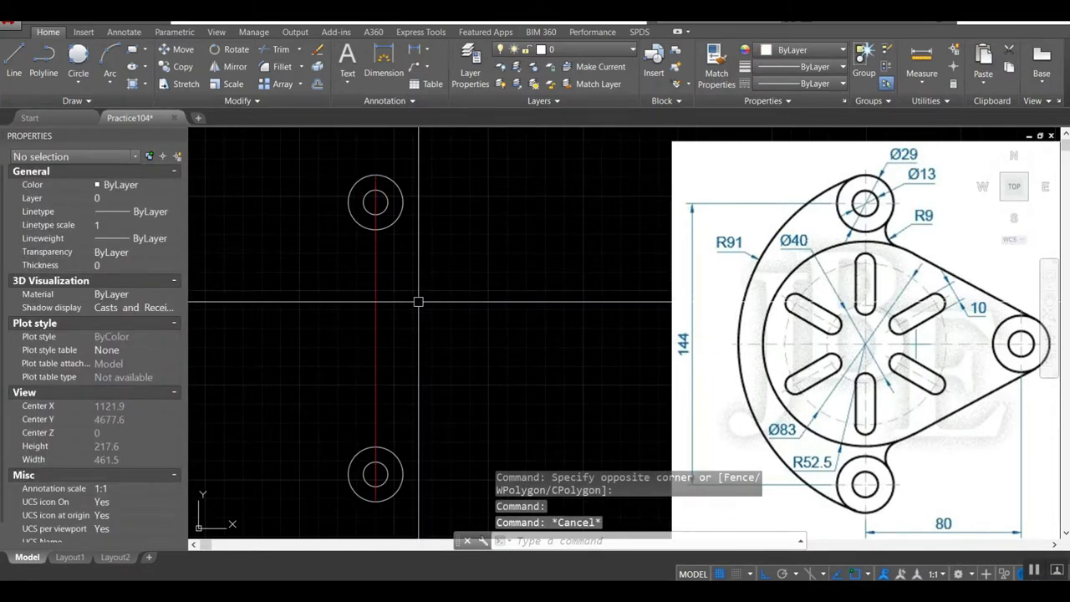
Draw an 80-unit horizontal line to the right from the red line's midpoint
type("l")
key("Return")
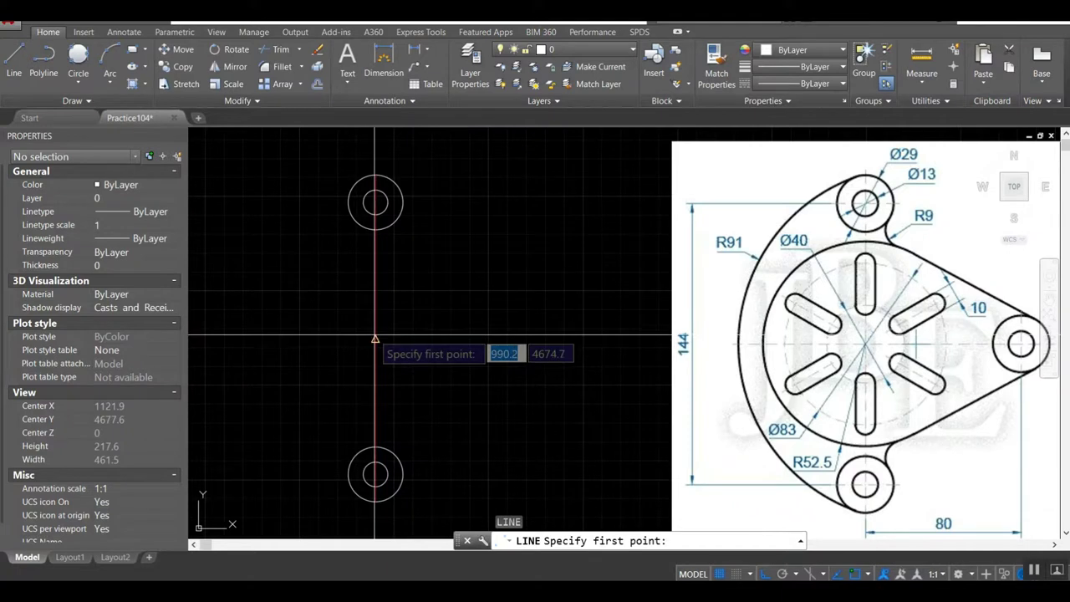
left_click(376, 338)
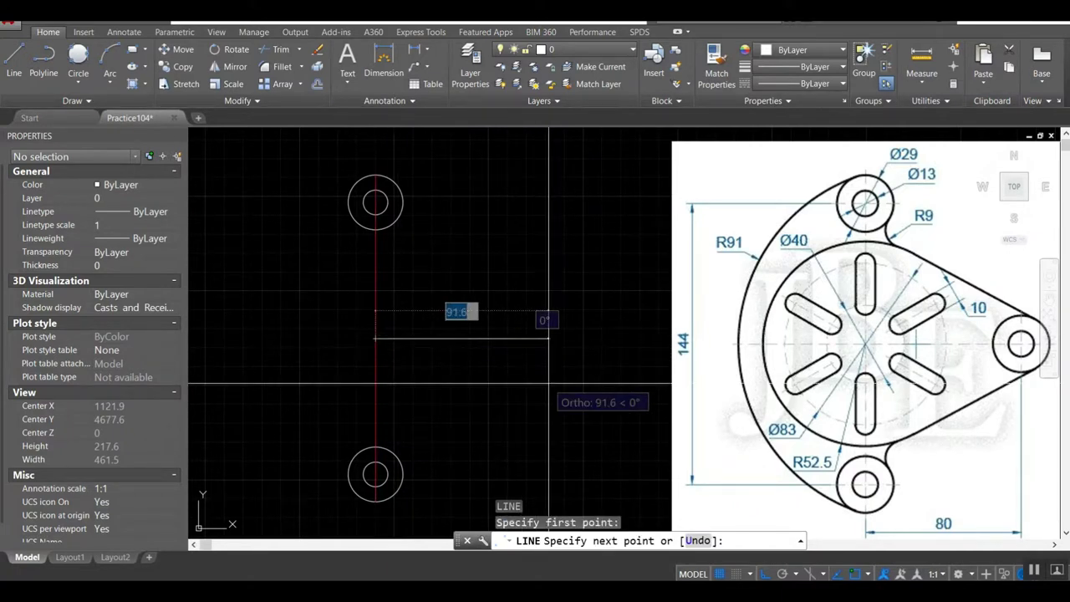
key("Return")
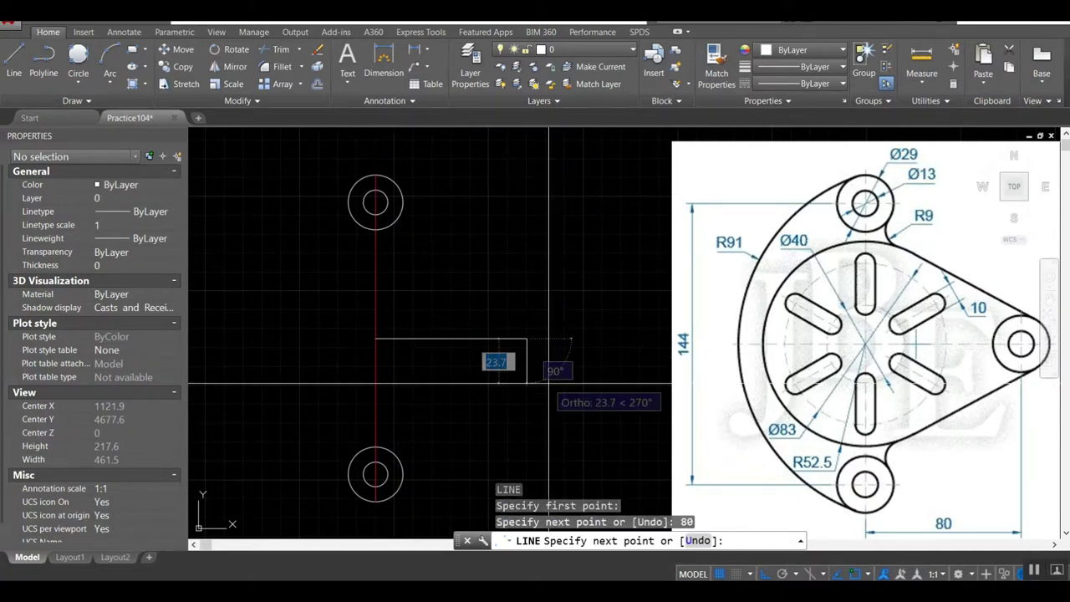
Copy the lower circle pair to the end of the 80-unit horizontal line
type("c")
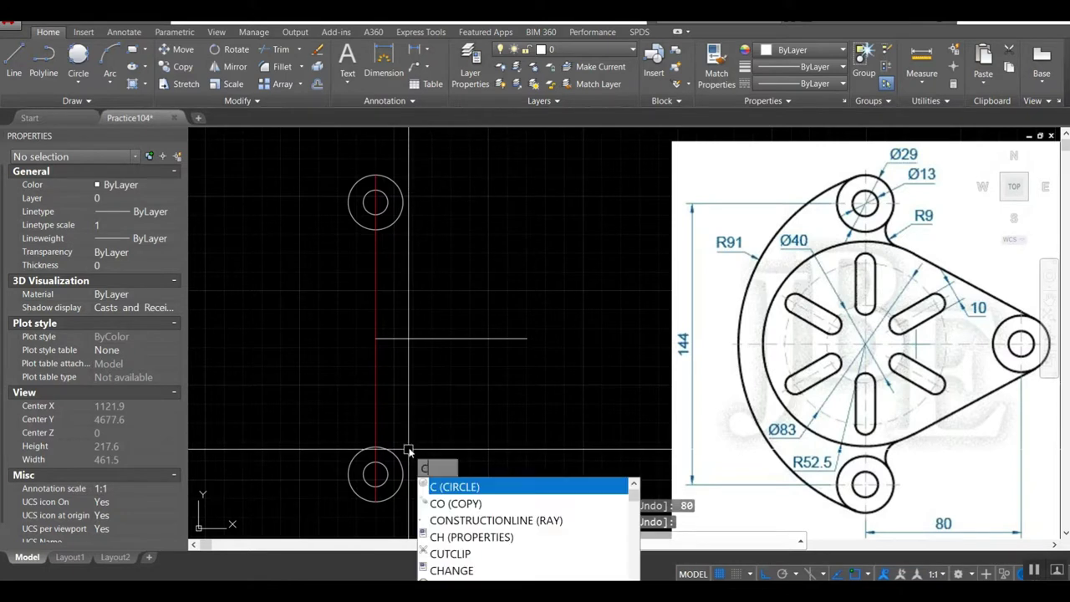
type("o")
key("Return")
left_click(341, 430)
left_click(441, 513)
key("Return")
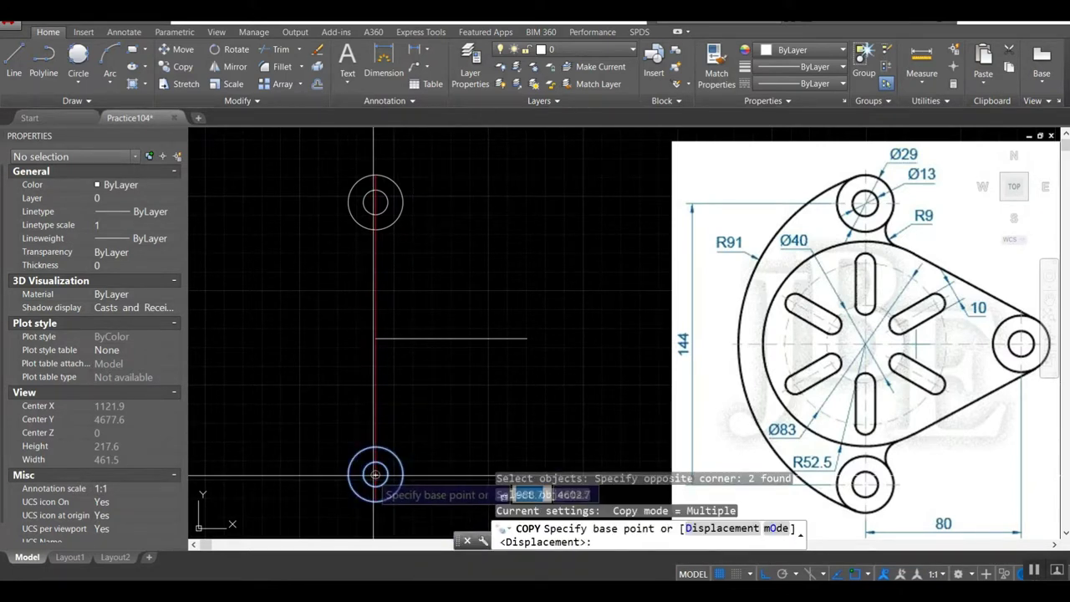
left_click(375, 474)
left_click(527, 339)
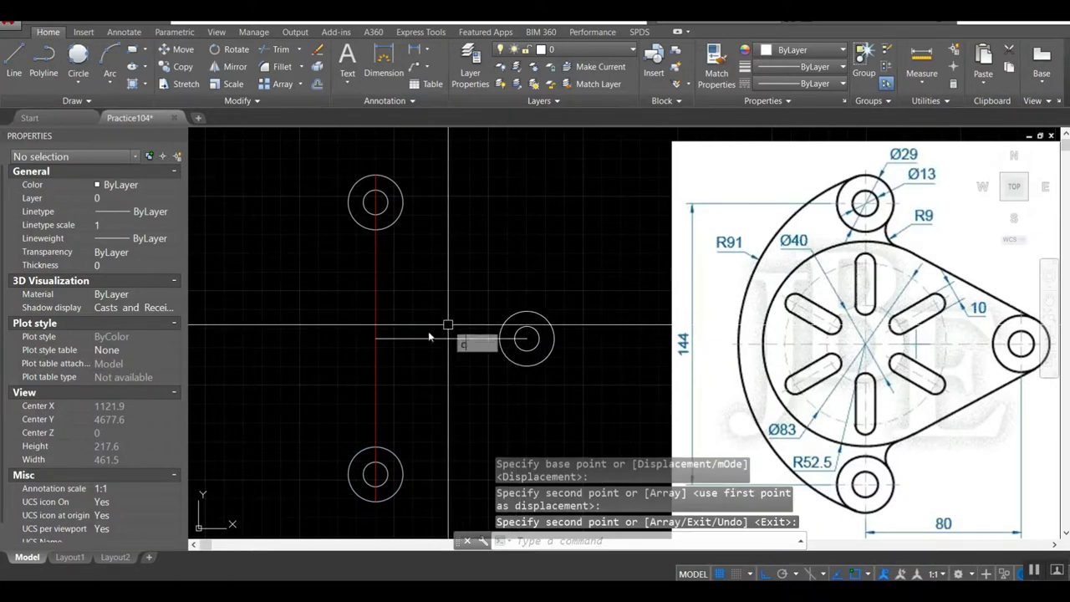
Draw a Ø83 circle and an R52.5 circle at the main centre point
key("Return")
left_click(375, 339)
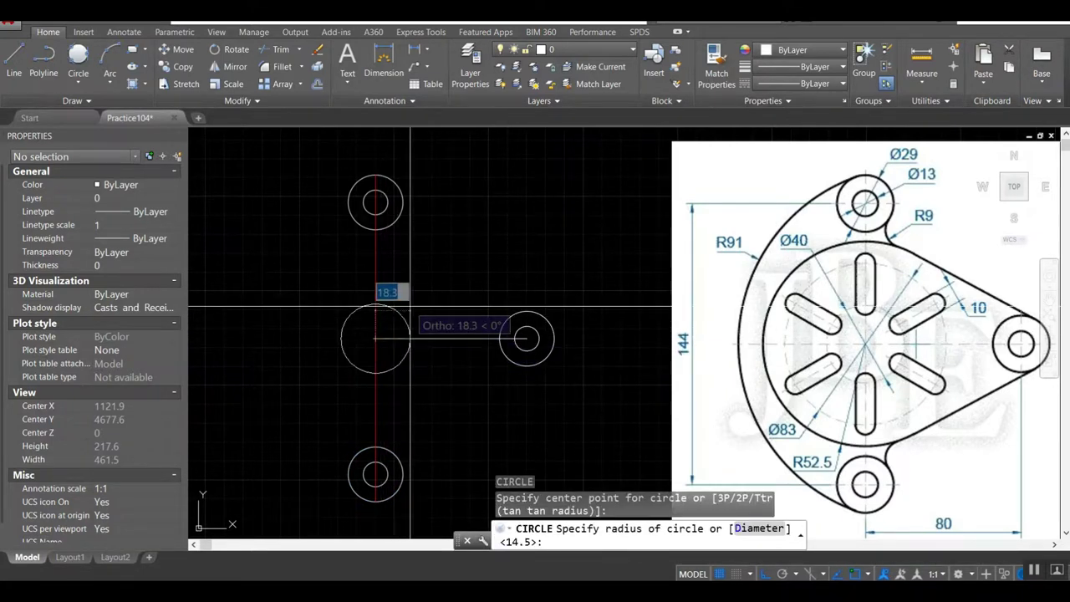
type("d")
key("Return")
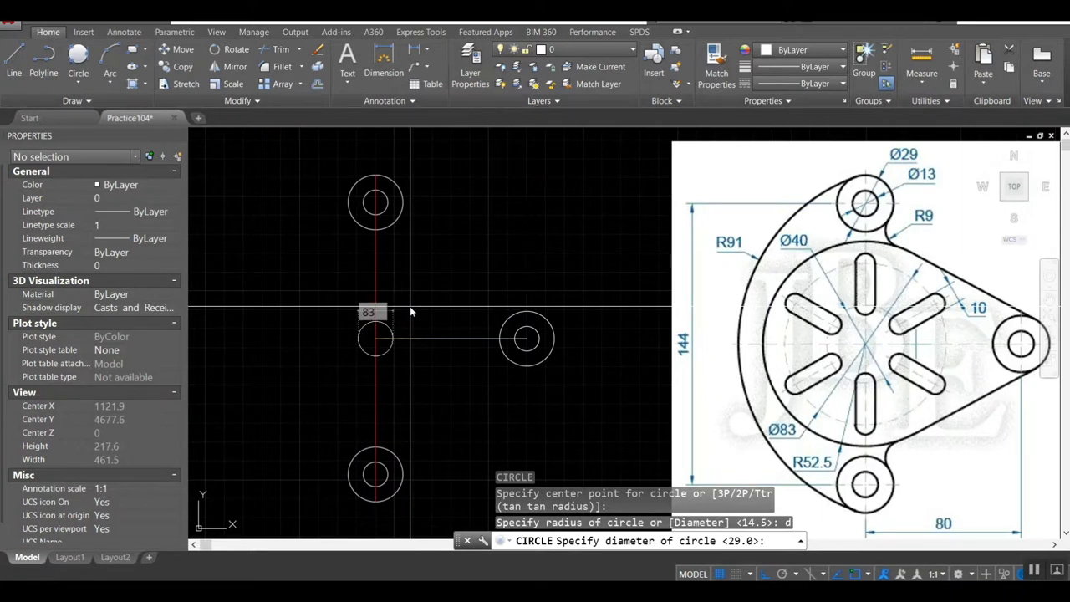
key("Return")
key("Return")
left_click(376, 338)
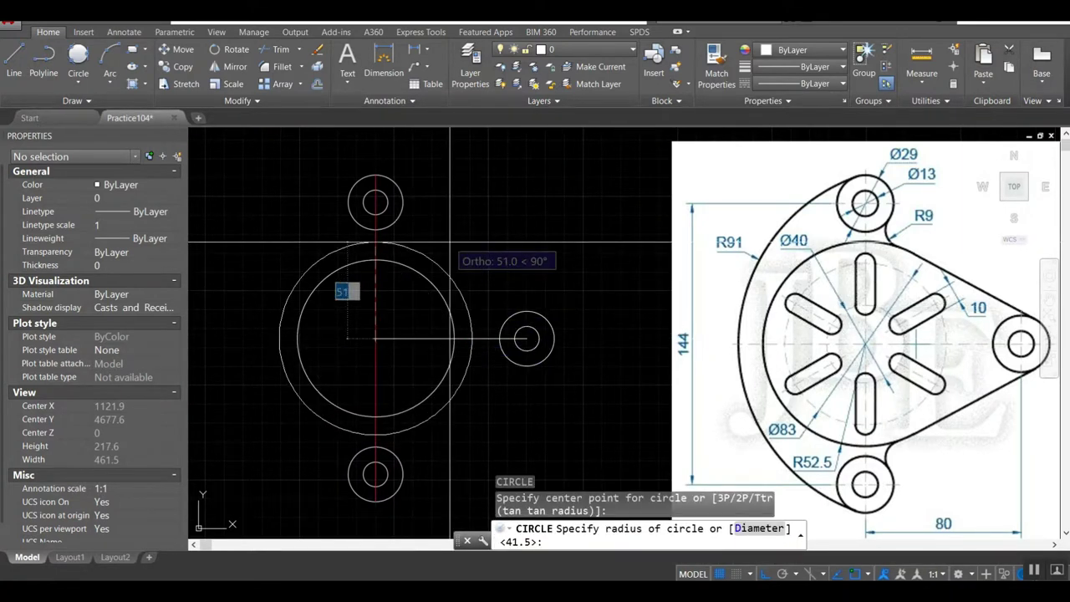
type(".")
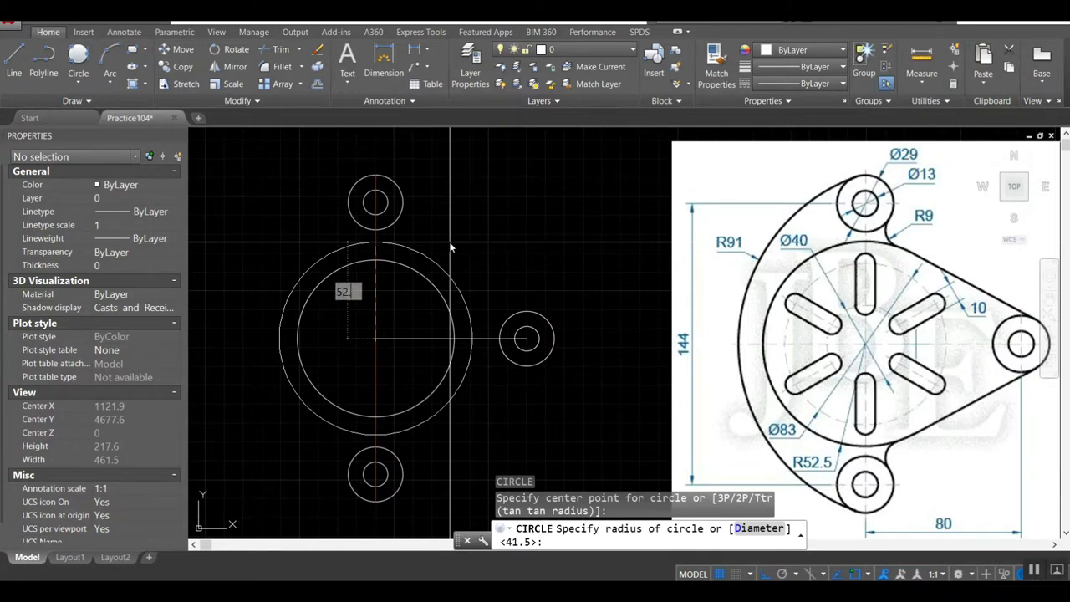
type("5")
key("Return")
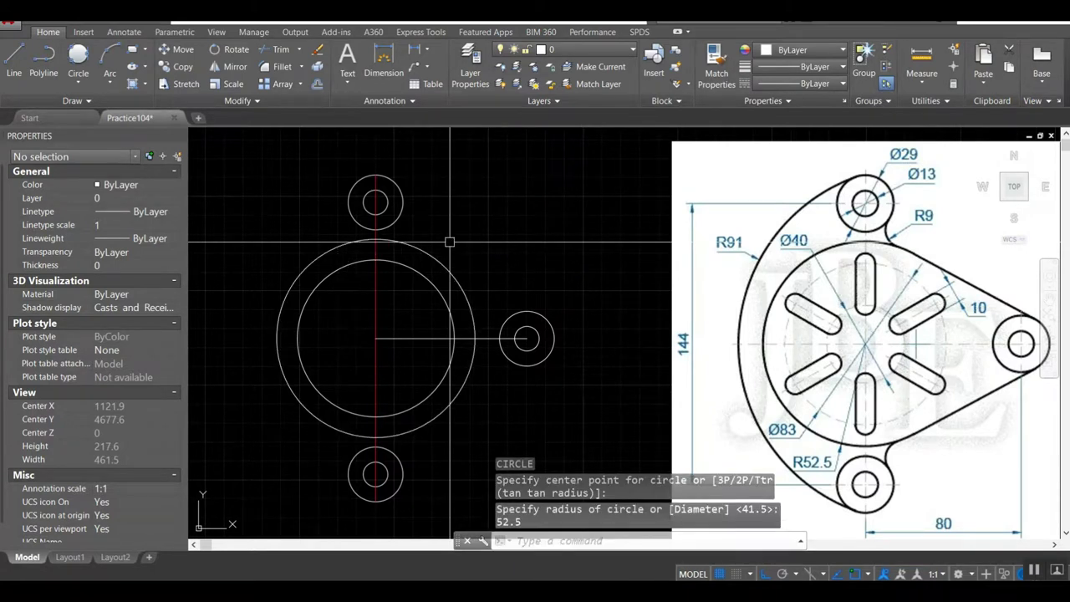
Add a Ø40 circle at the same main centre and select it
key("Return")
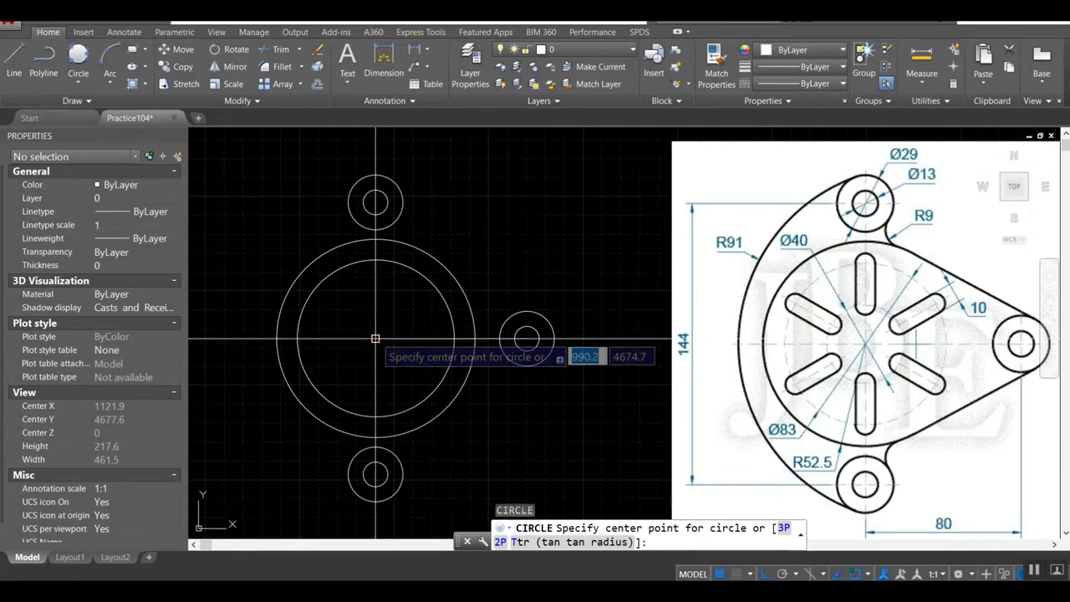
left_click(375, 338)
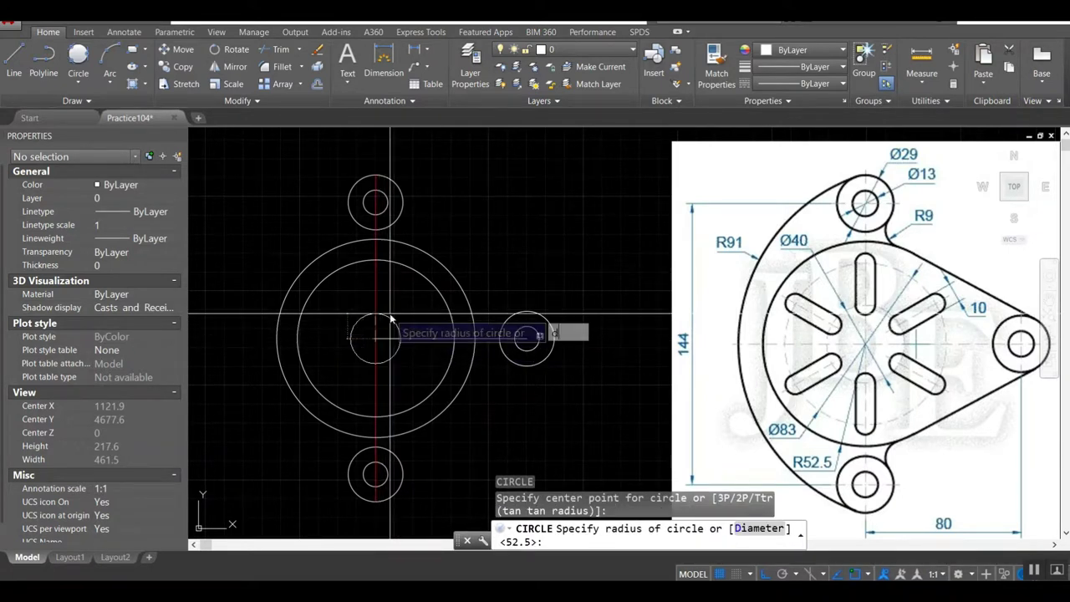
key("Return")
type("40")
key("Return")
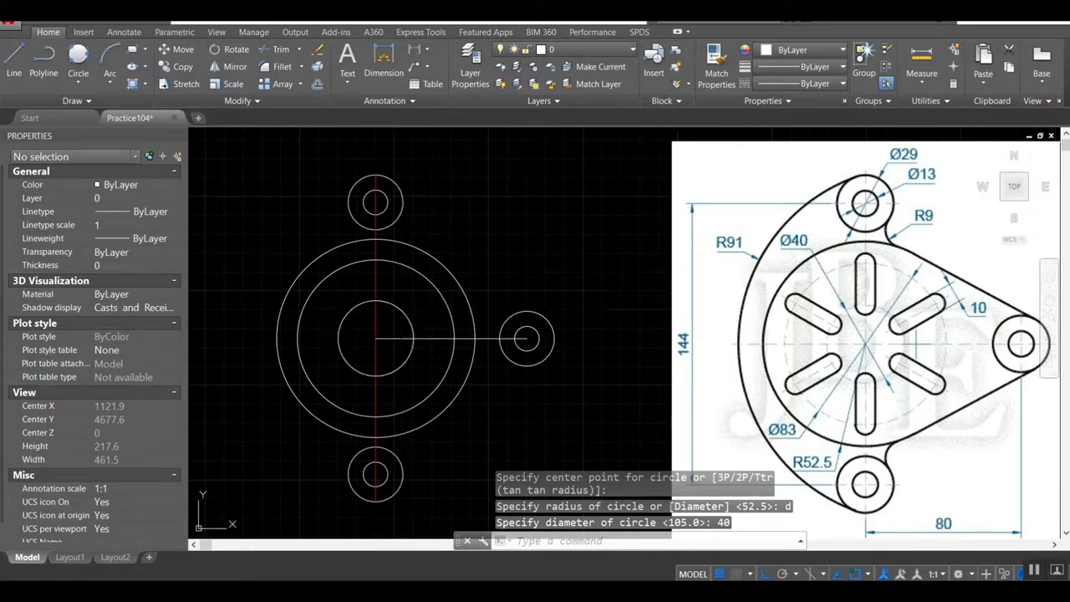
left_click(399, 309)
Give the Ø40 and pitch circles CENTER2 linetype and 0.09 mm lineweight
left_click(420, 274)
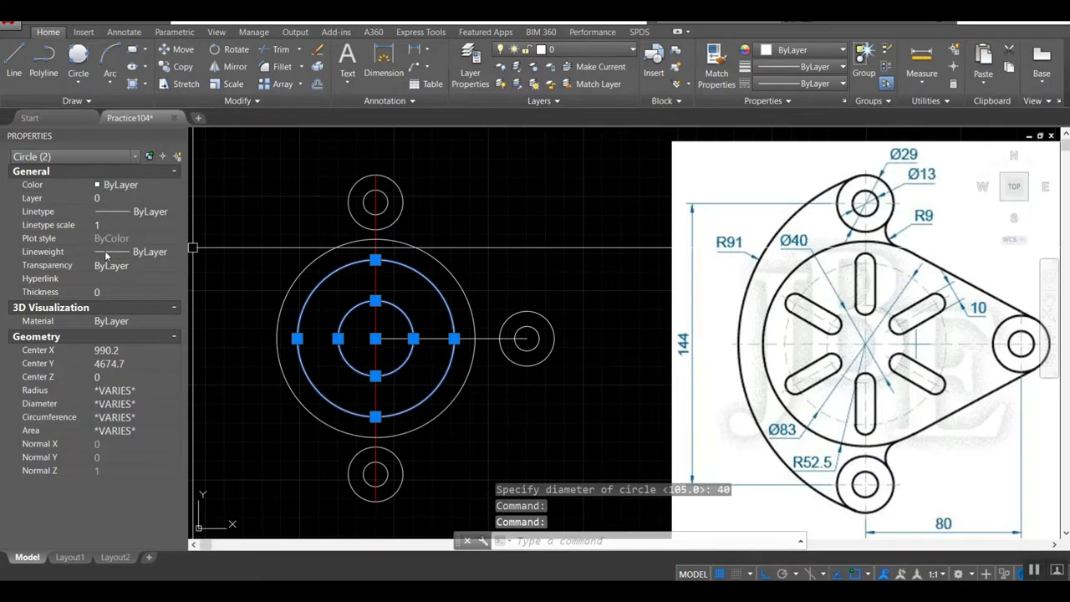
left_click(123, 214)
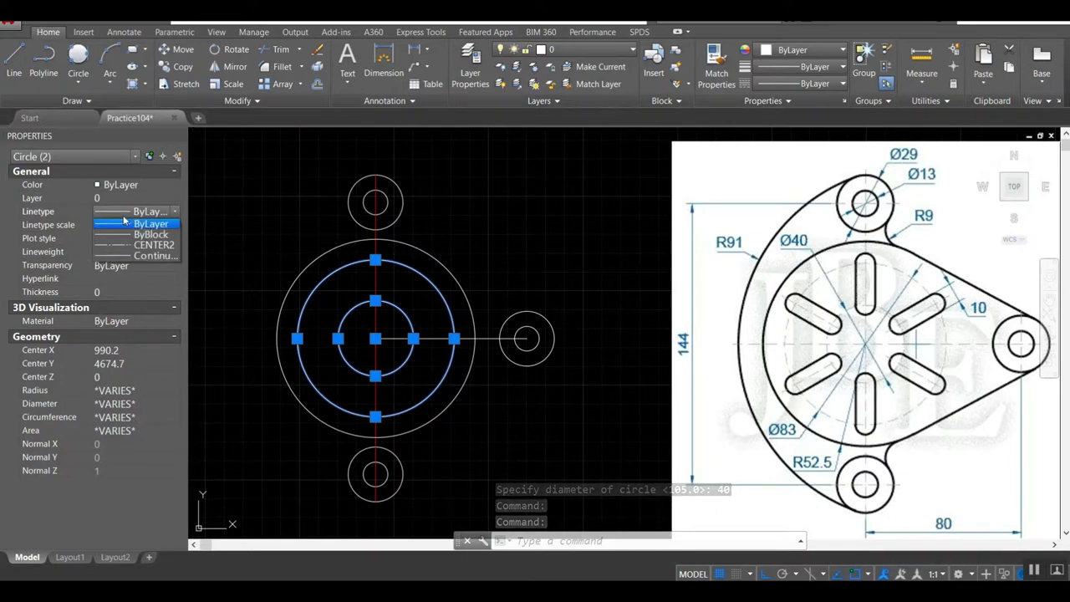
left_click(142, 245)
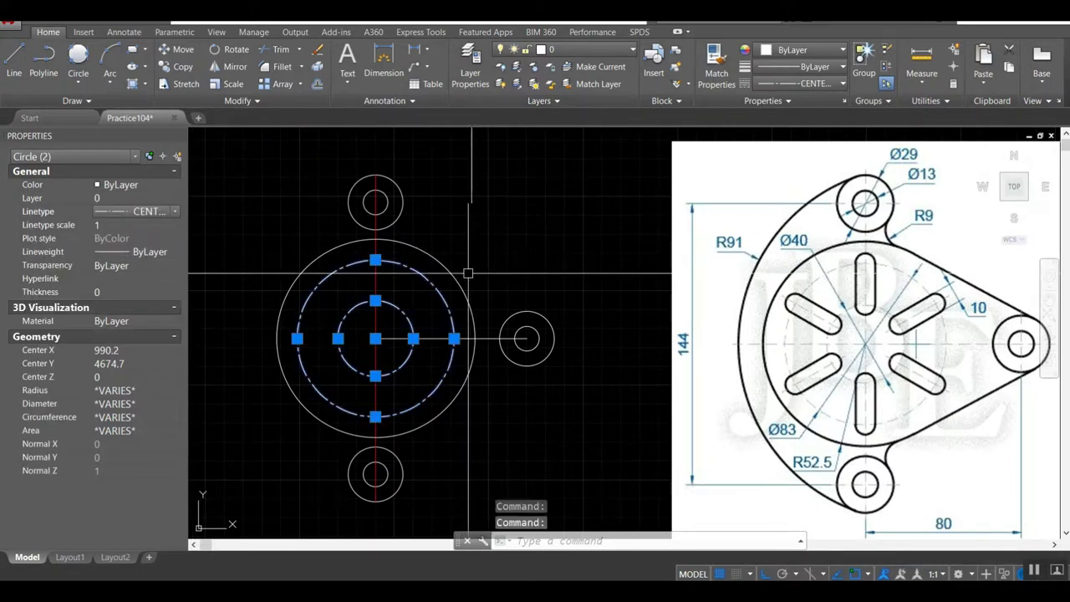
left_click(128, 250)
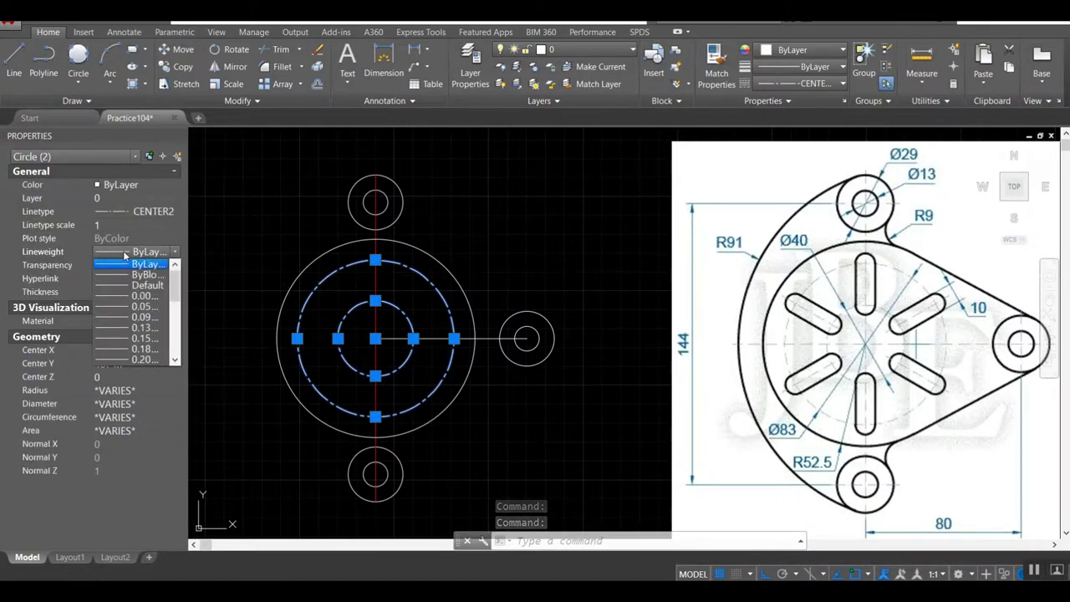
left_click(148, 319)
key("Escape")
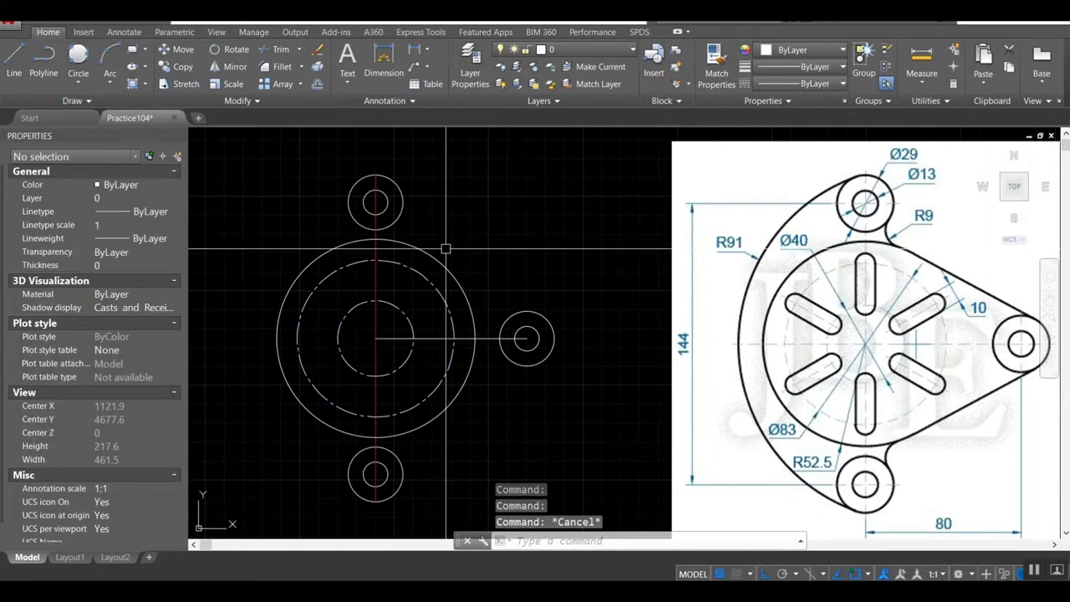
Confirm the LW lineweight settings and set the outer circle's lineweight to 0.25 mm
type("lw")
key("Return")
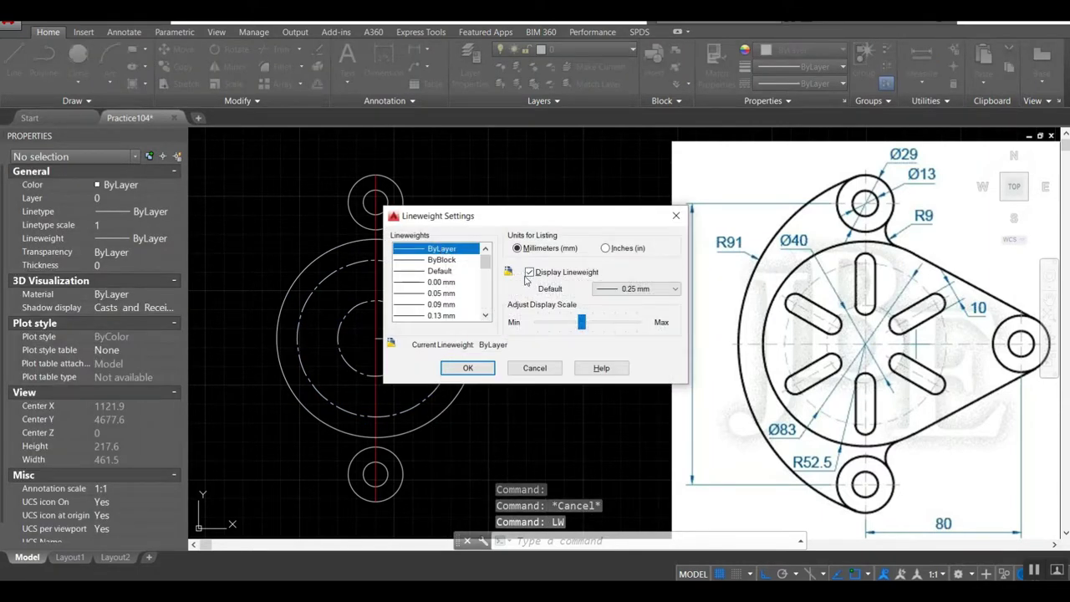
left_click(483, 369)
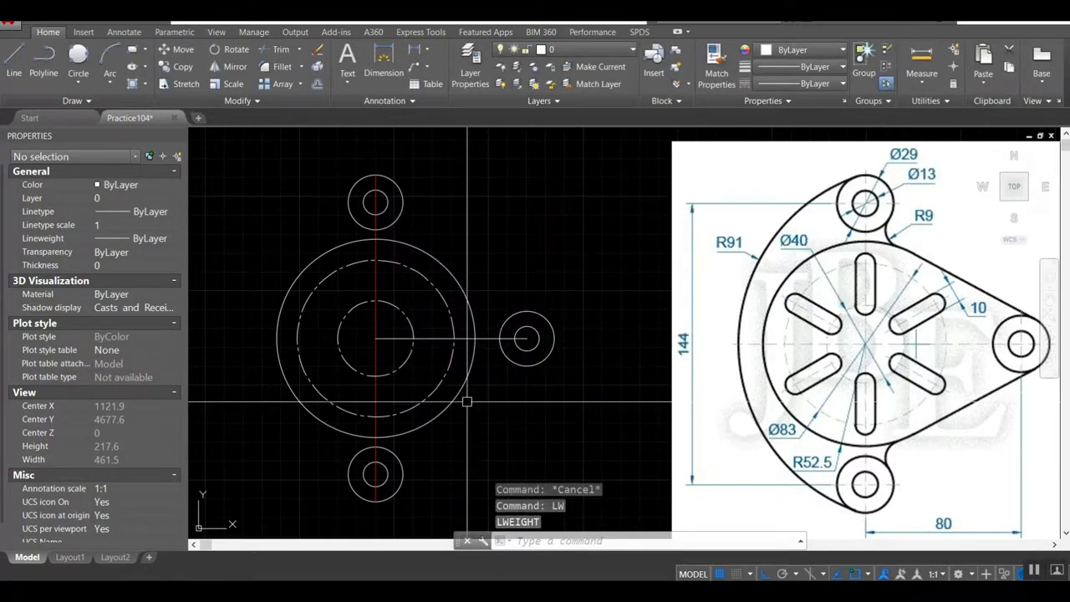
left_click(459, 394)
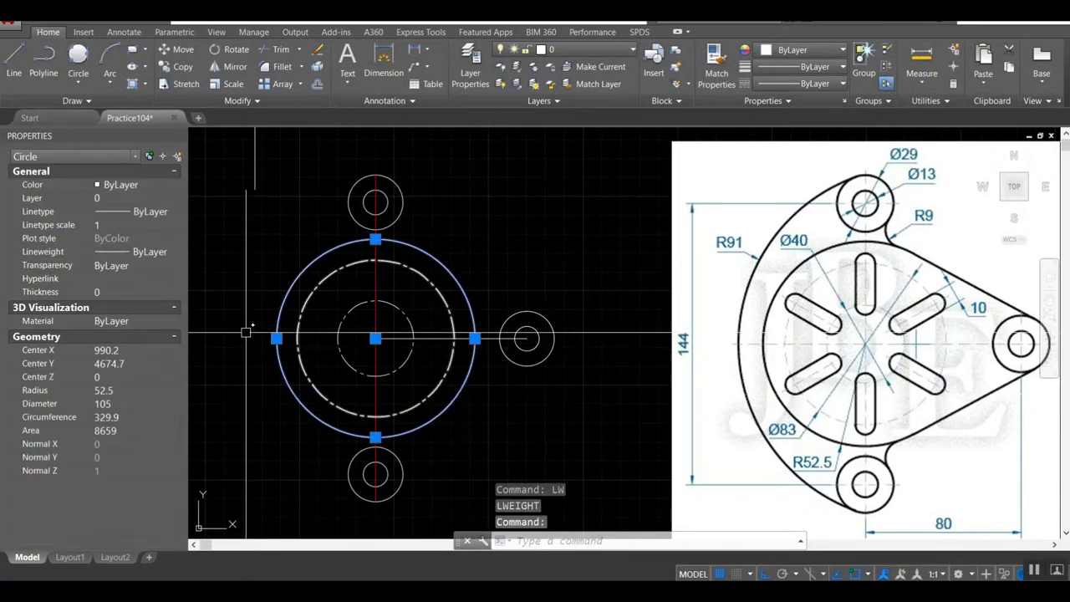
left_click(113, 250)
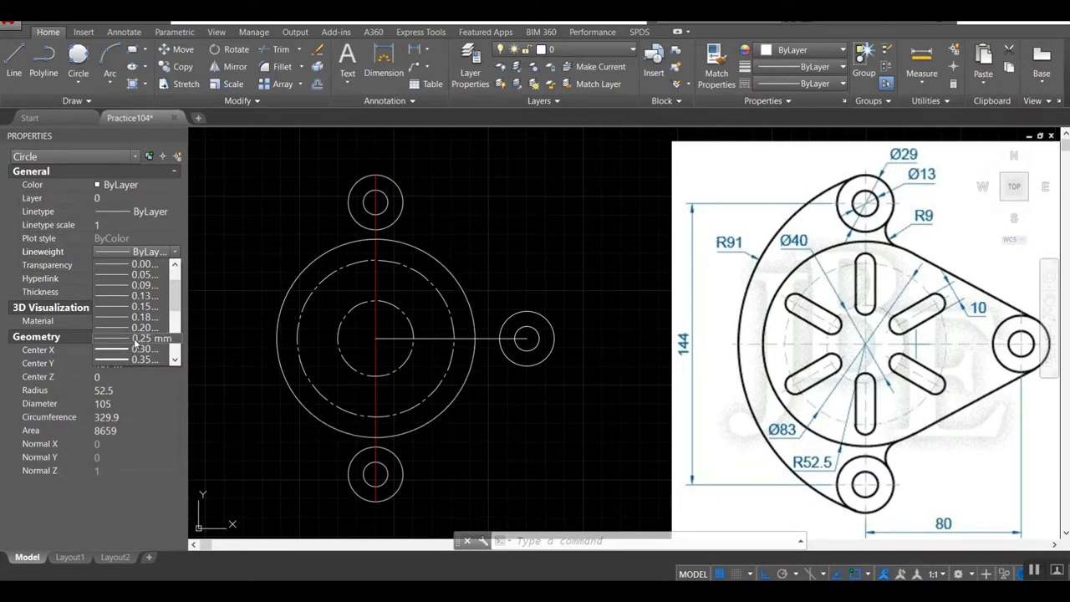
left_click(134, 339)
key("Escape")
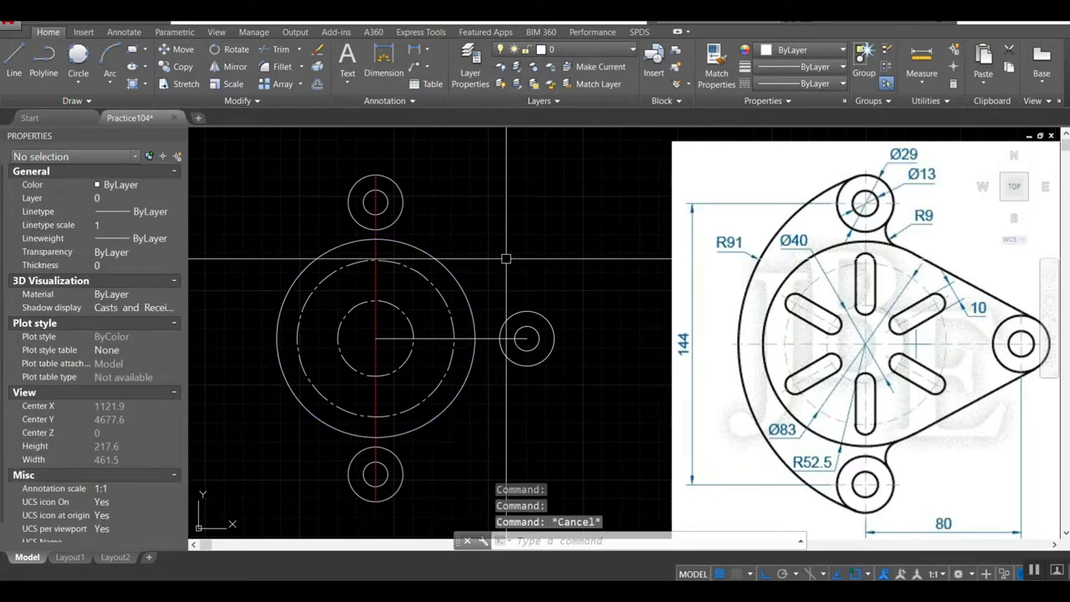
Draw an R9 circle tangent to the Ø105 circle and the top boss
type("c")
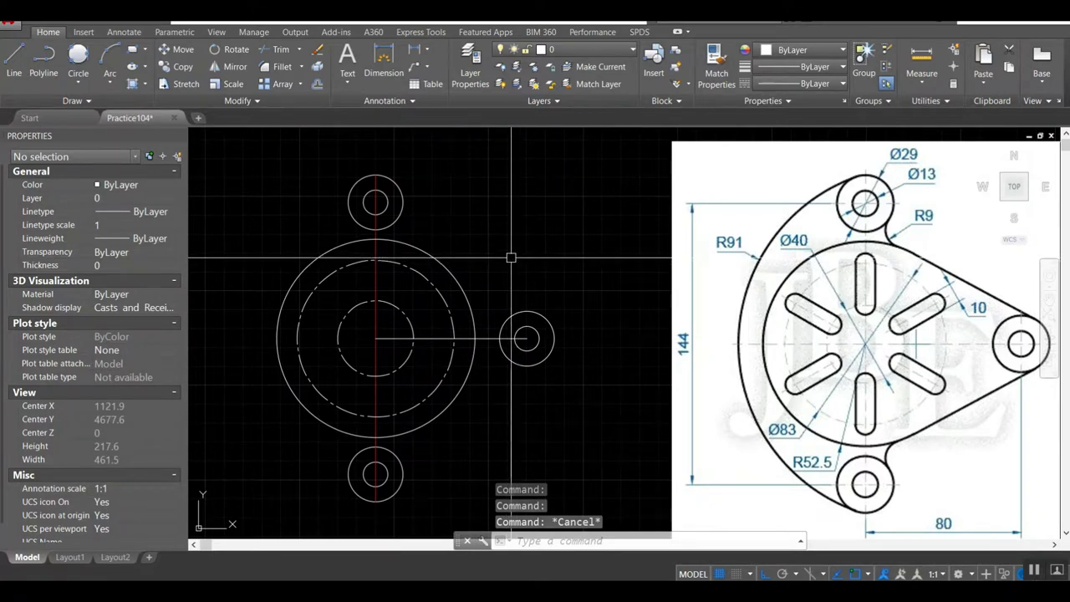
key("Return")
type("ttr")
key("Return")
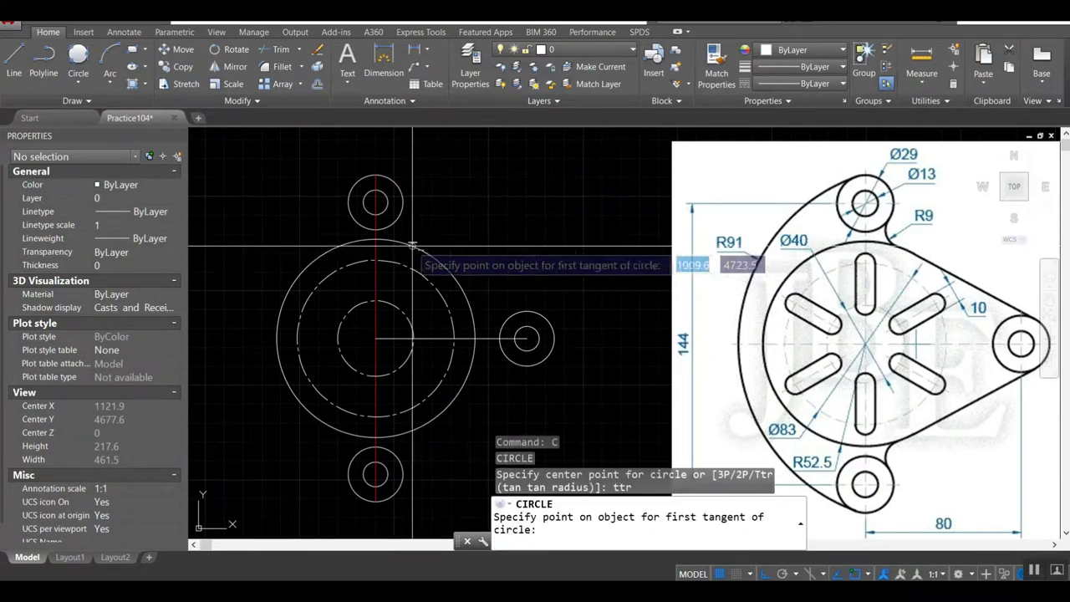
left_click(408, 244)
left_click(402, 202)
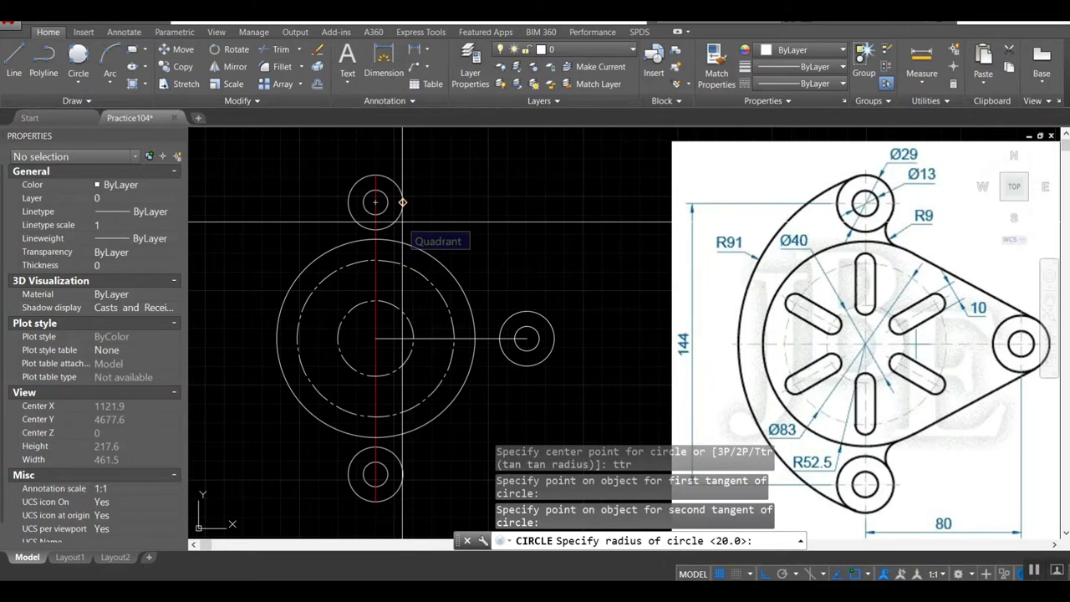
type("9")
key("Return")
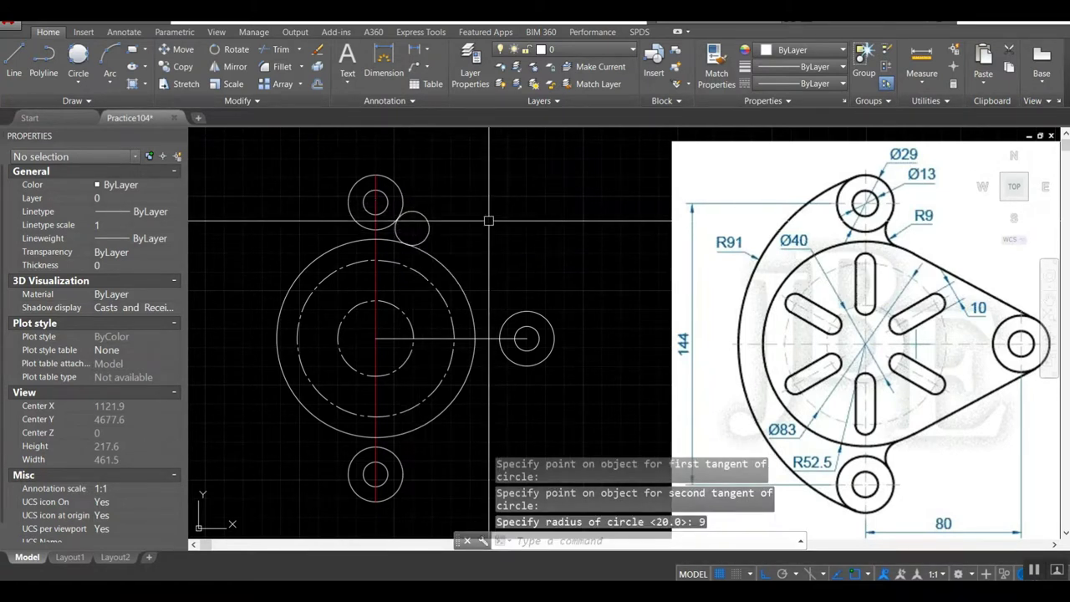
Trim away the excess part of the R9 circle, leaving the blend arc
type("tr")
key("Return")
key("Return")
left_click(428, 225)
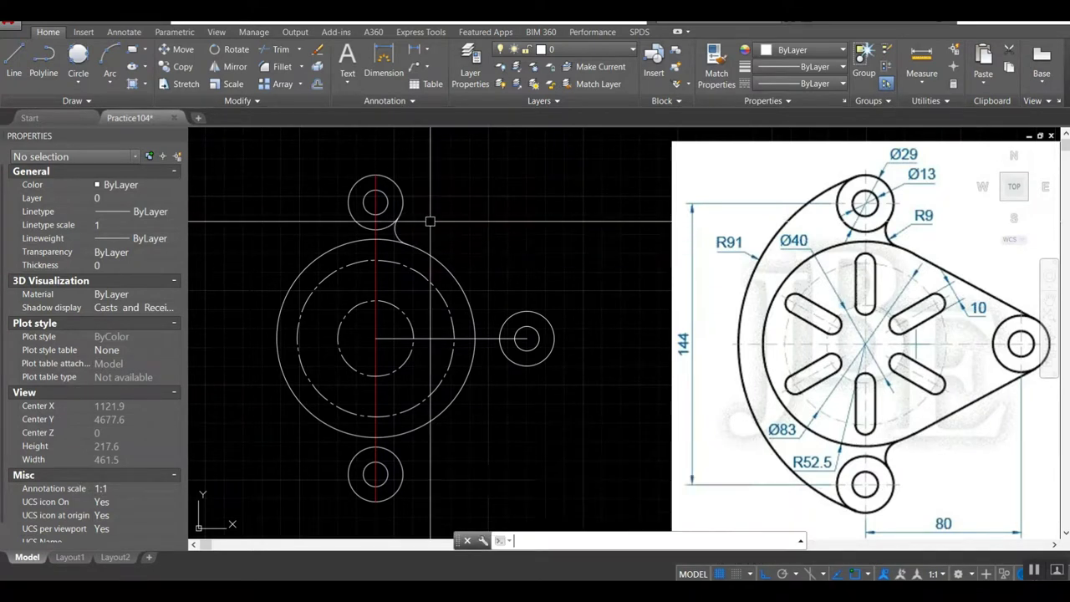
key("Escape")
type("mi")
Mirror the R9 arc about the horizontal centreline, keeping the original
key("Return")
left_click(398, 236)
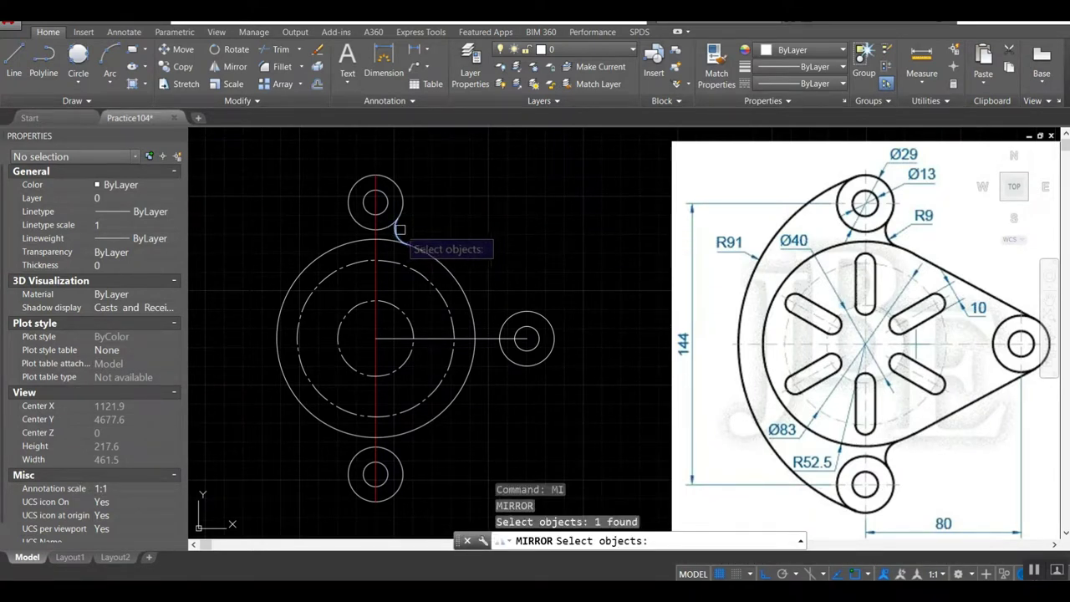
key("Return")
left_click(375, 338)
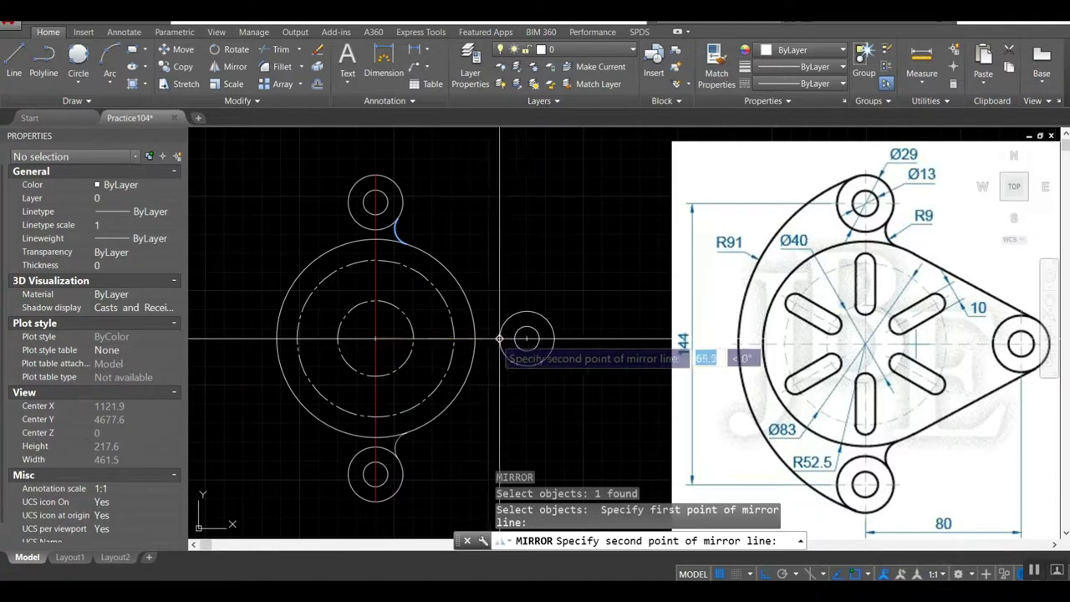
left_click(527, 339)
key("Return")
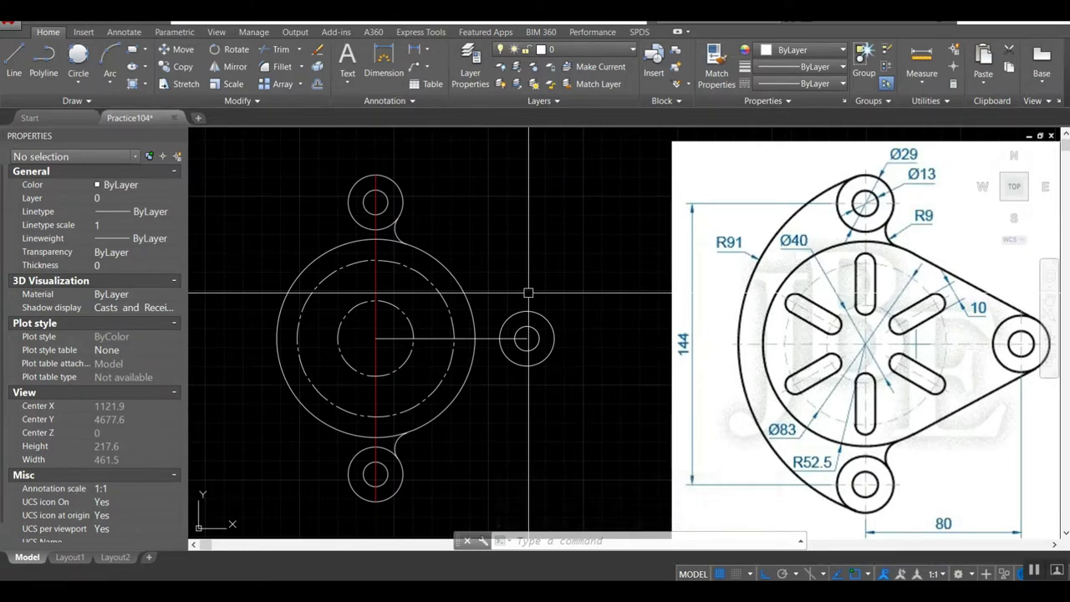
Draw a line tangent to the Ø105 circle's lower edge and the right boss
key("l")
key("Return")
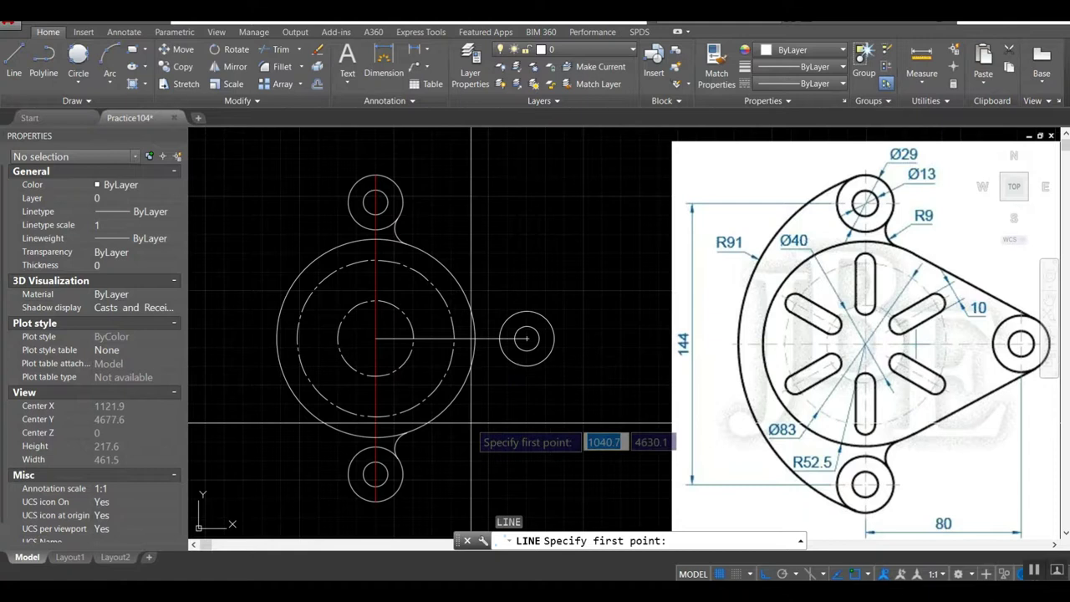
right_click(472, 423, "shift")
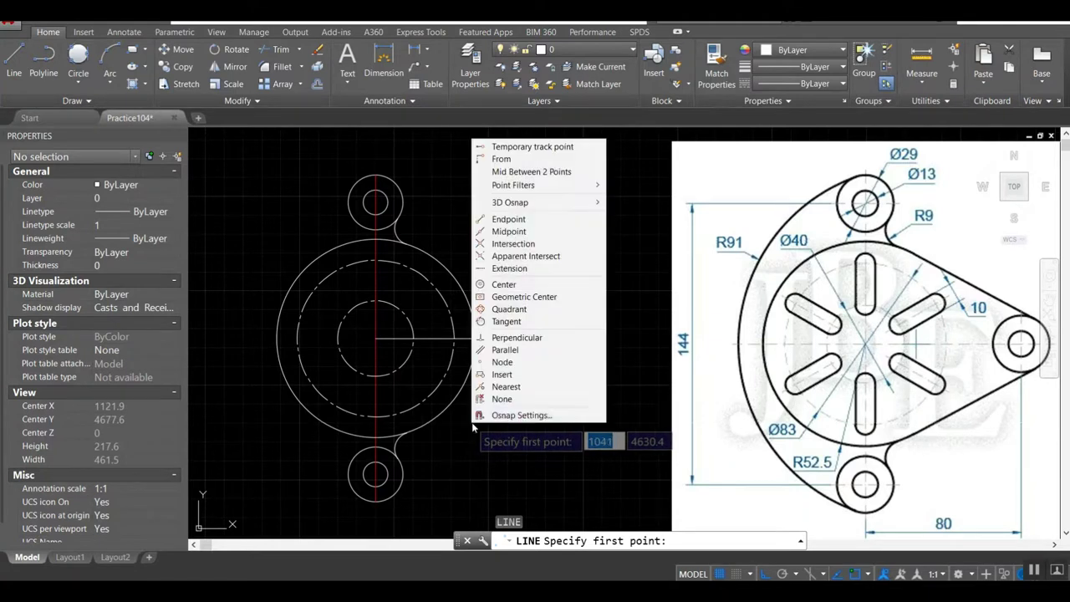
left_click(518, 321)
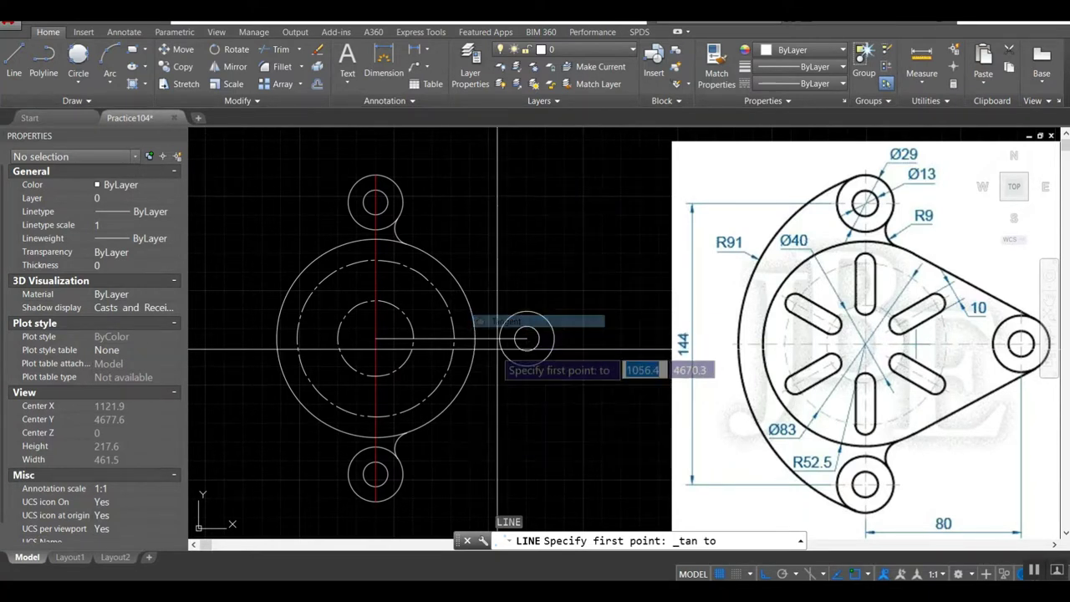
left_click(445, 406)
right_click(452, 400, "shift")
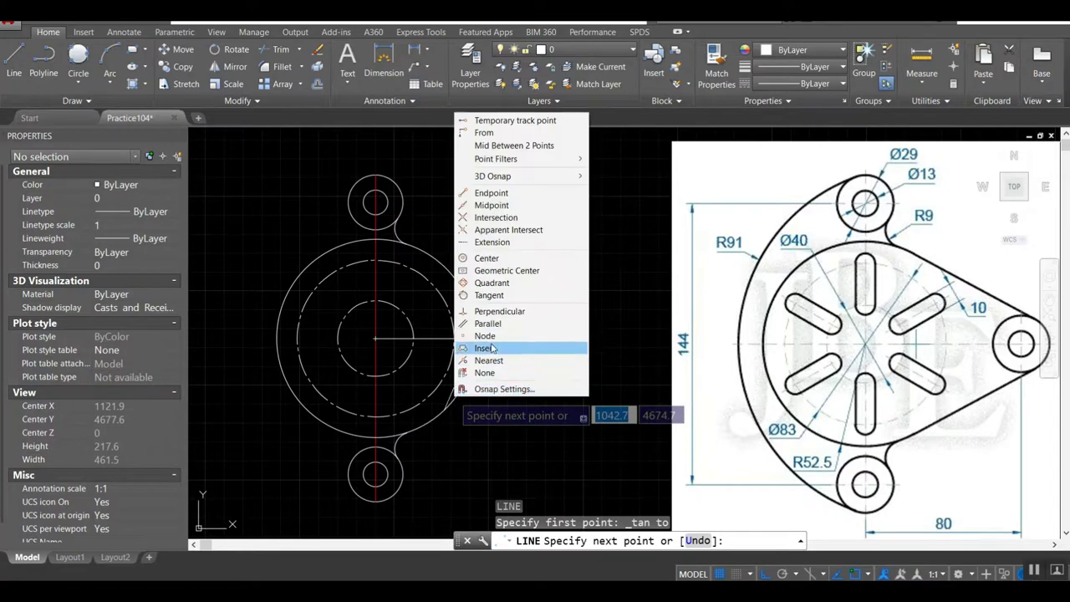
left_click(496, 296)
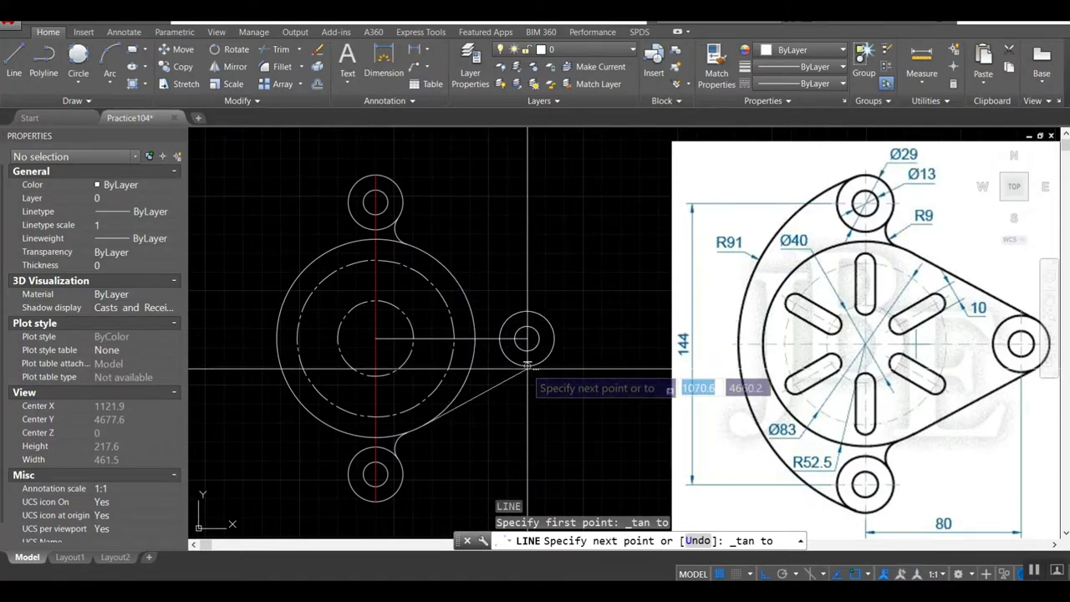
left_click(520, 365)
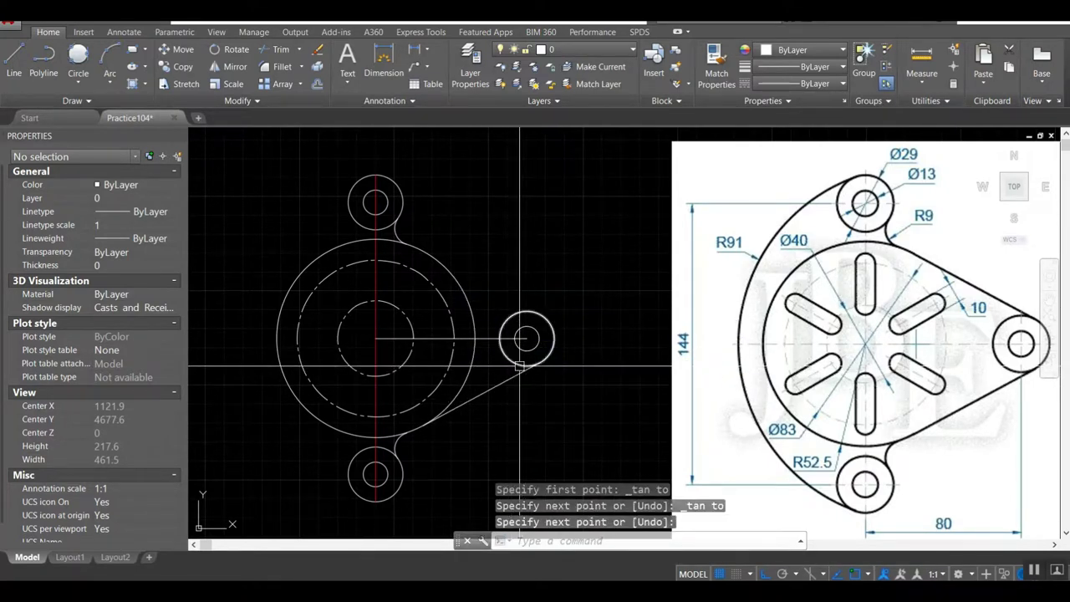
mouse_move(520, 365)
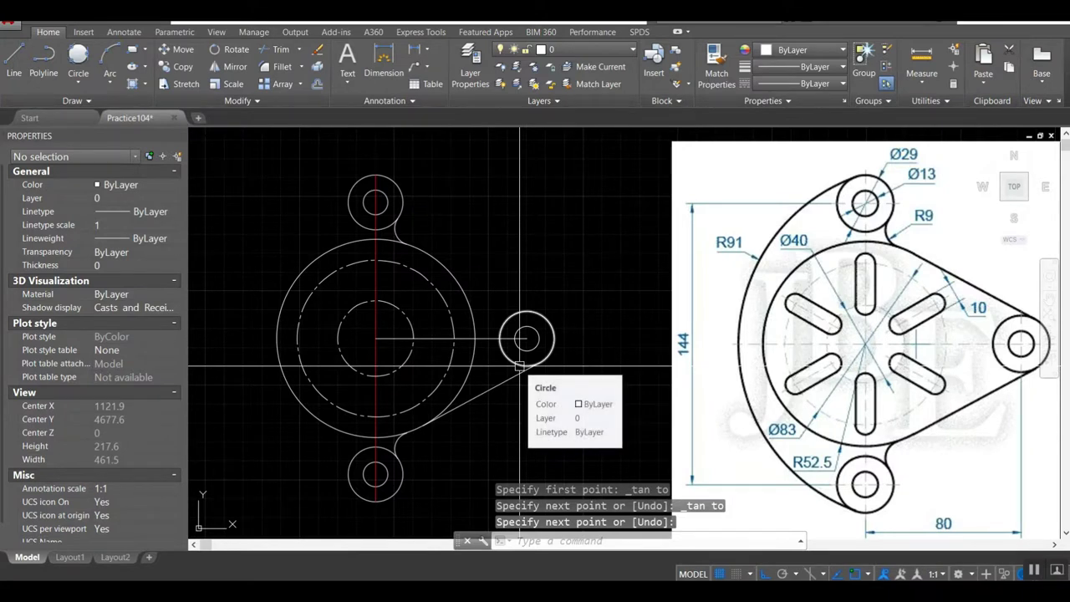
key("Return")
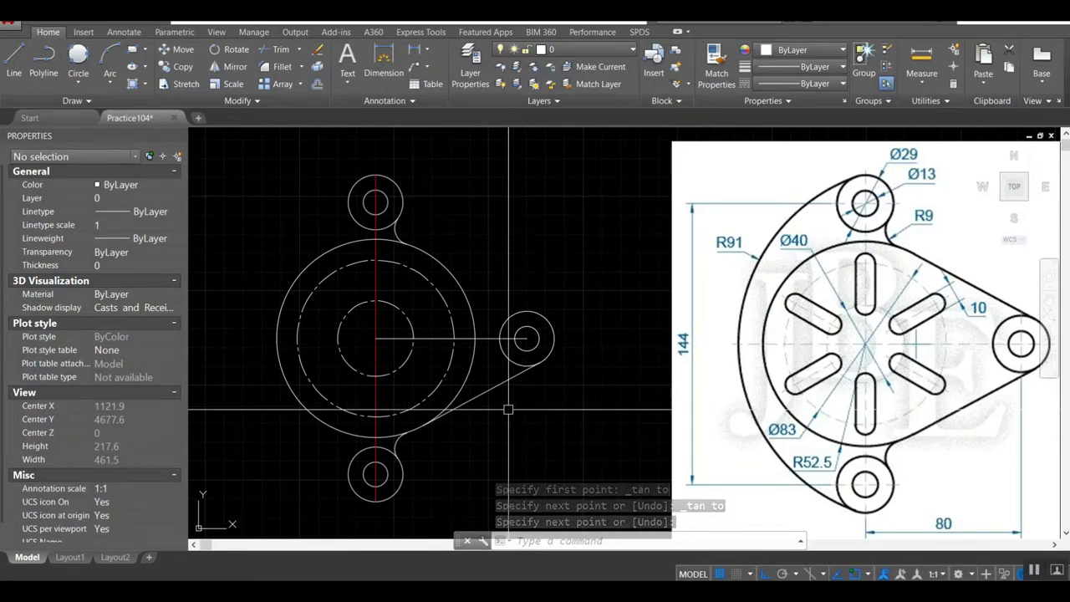
Mirror the tangent line about the horizontal centreline, keeping the original
type("mi")
key("Return")
left_click(520, 367)
key("Return")
left_click(525, 339)
left_click(376, 338)
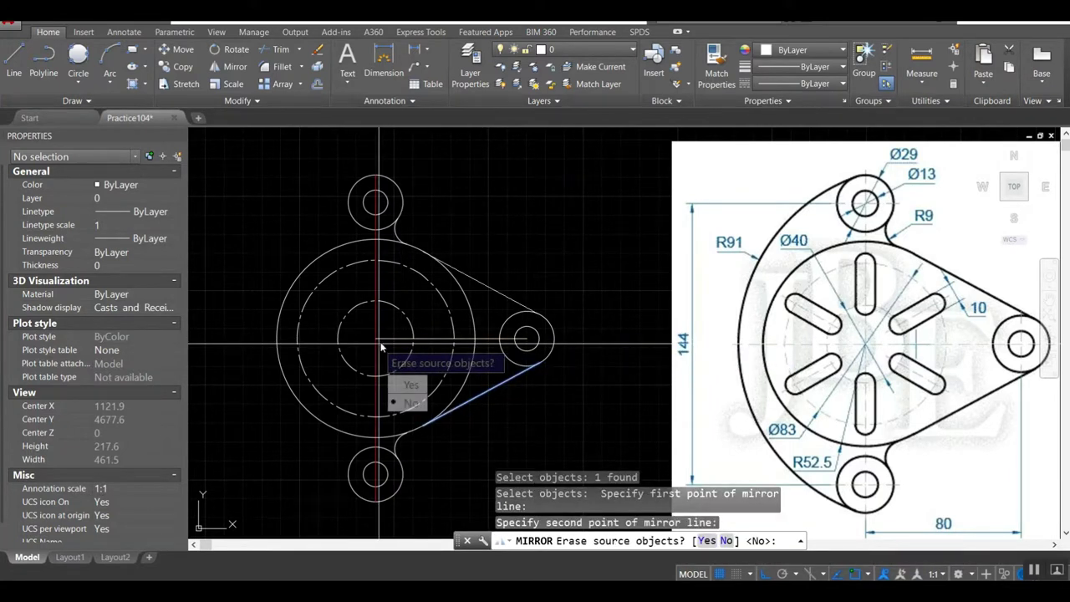
key("Return")
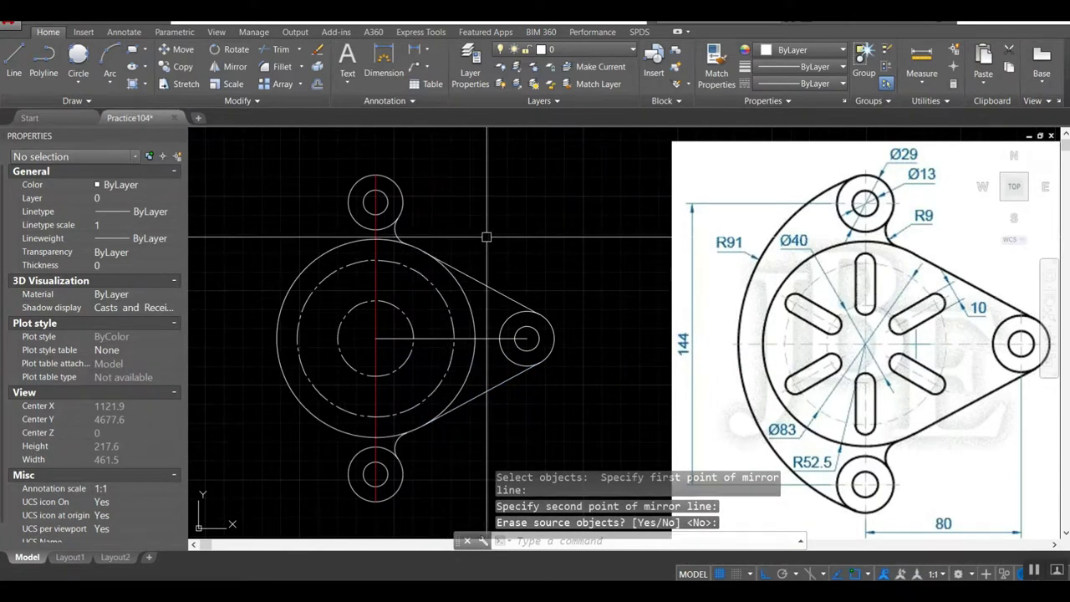
Trim the outer circle's arcs lying between the two tangent lines
type("tr")
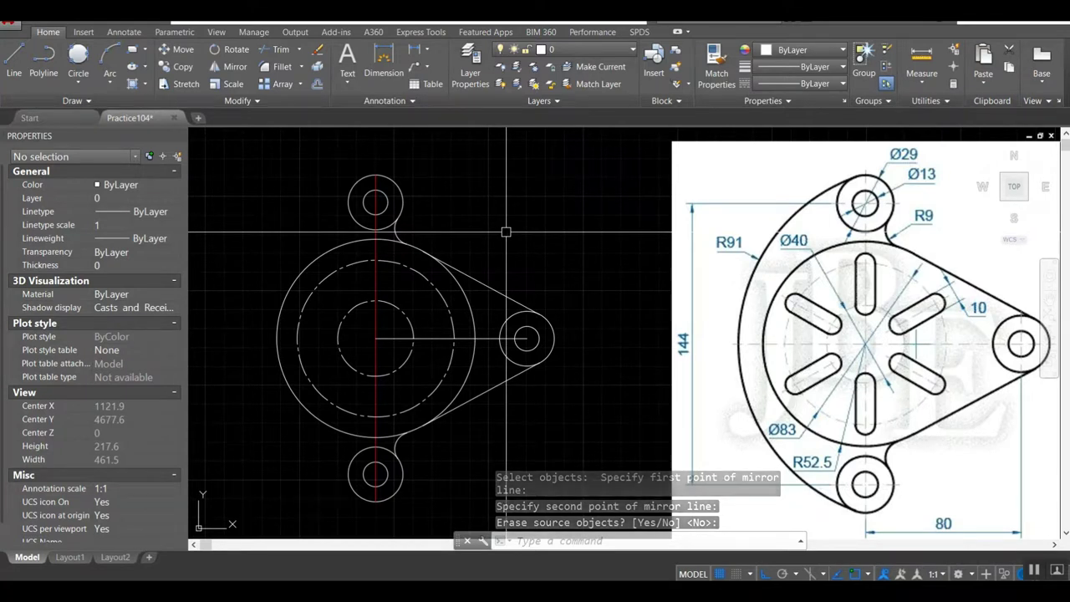
key("Return")
key("Return")
left_click(461, 293)
left_click(472, 359)
key("Return")
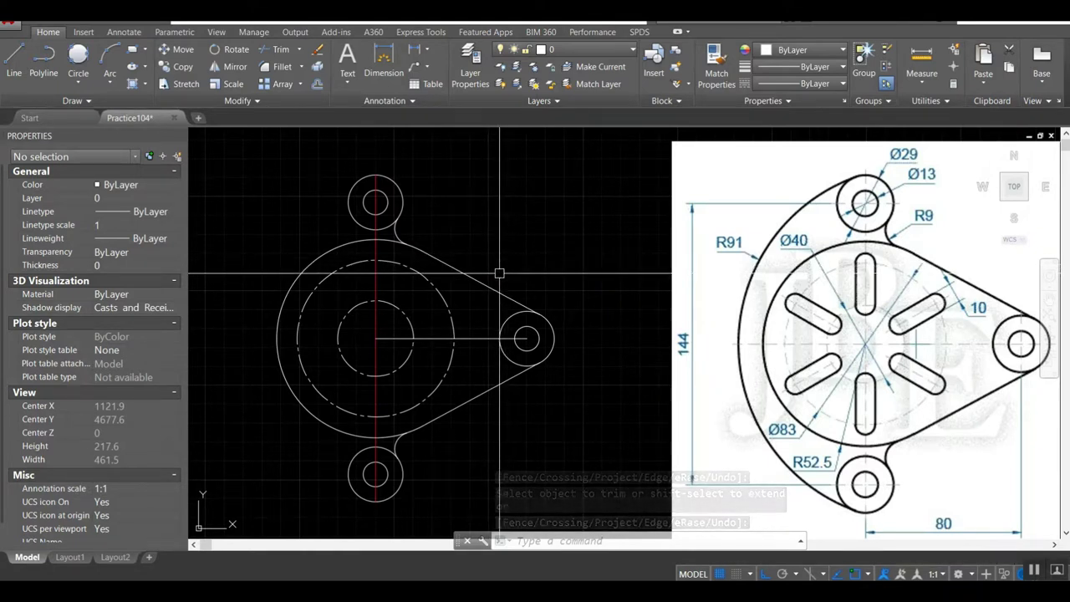
Draw a 10-diameter circle centred on the red centerline above the plate centre
type("c")
key("Return")
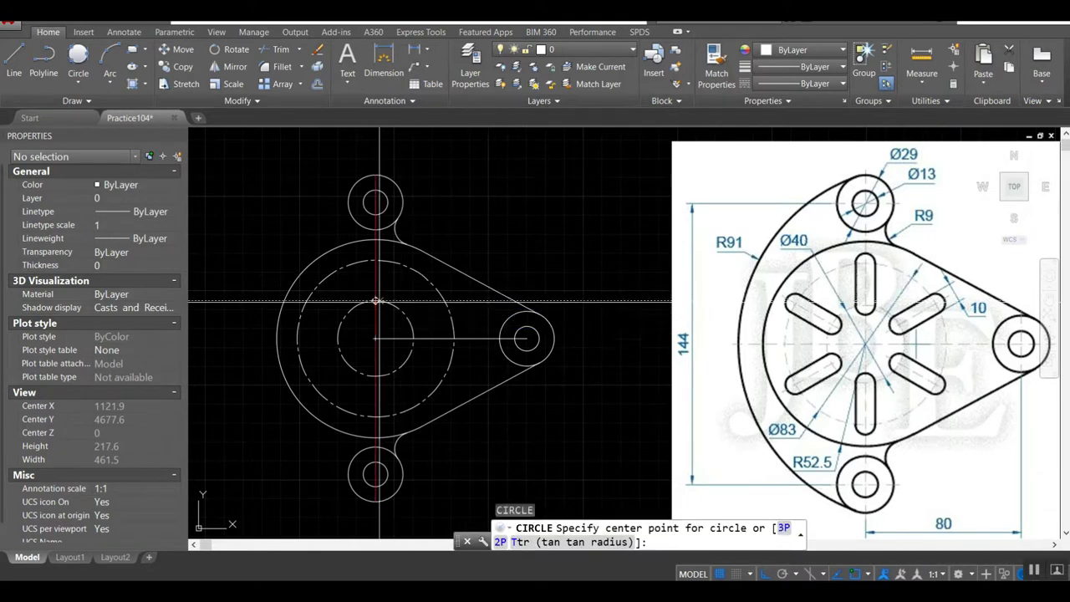
left_click(375, 300)
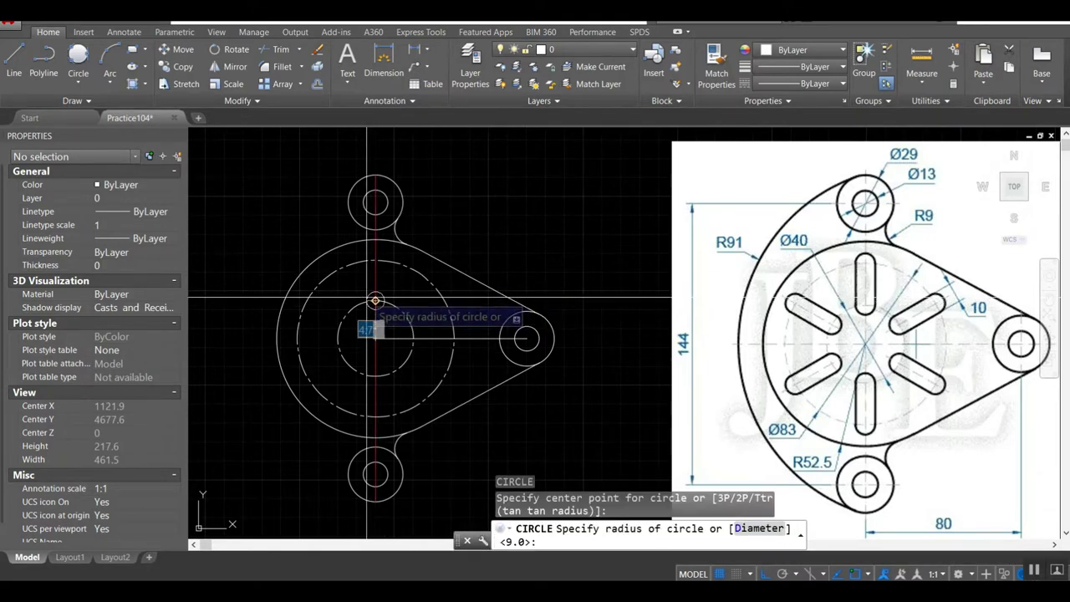
type("d")
key("Return")
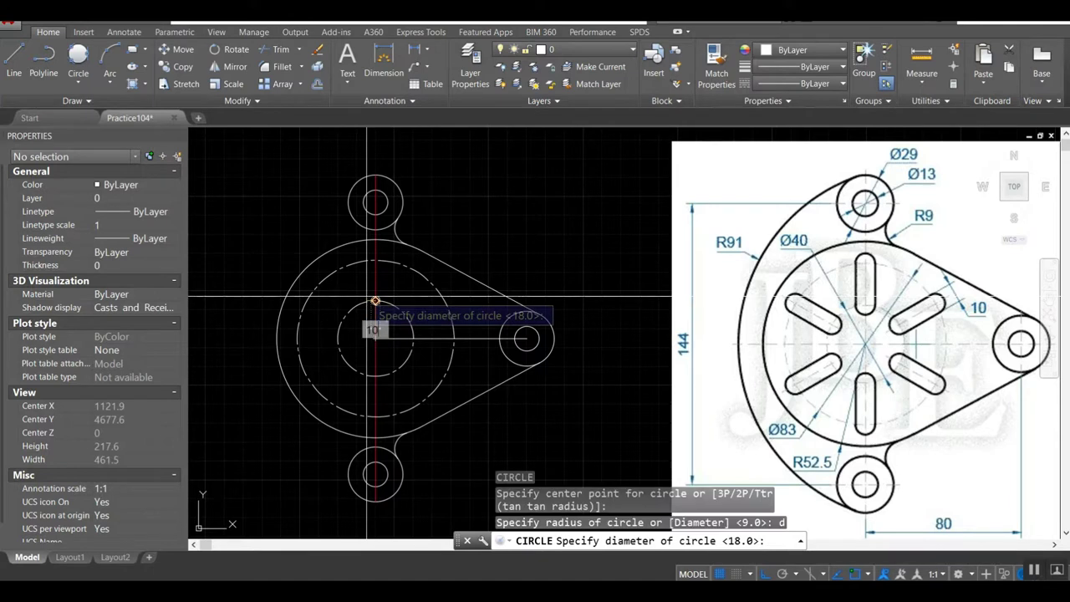
type("10")
key("Return")
Copy the circle straight up the centerline for the slot's other end
scroll(375, 265, "up", 2)
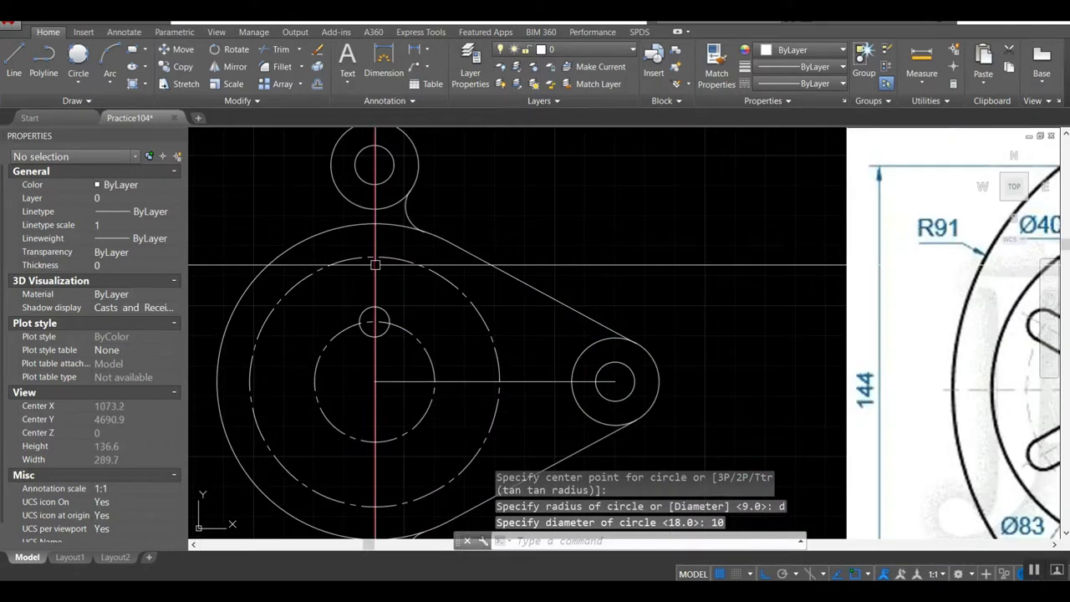
type("o")
key("Return")
left_click(372, 310)
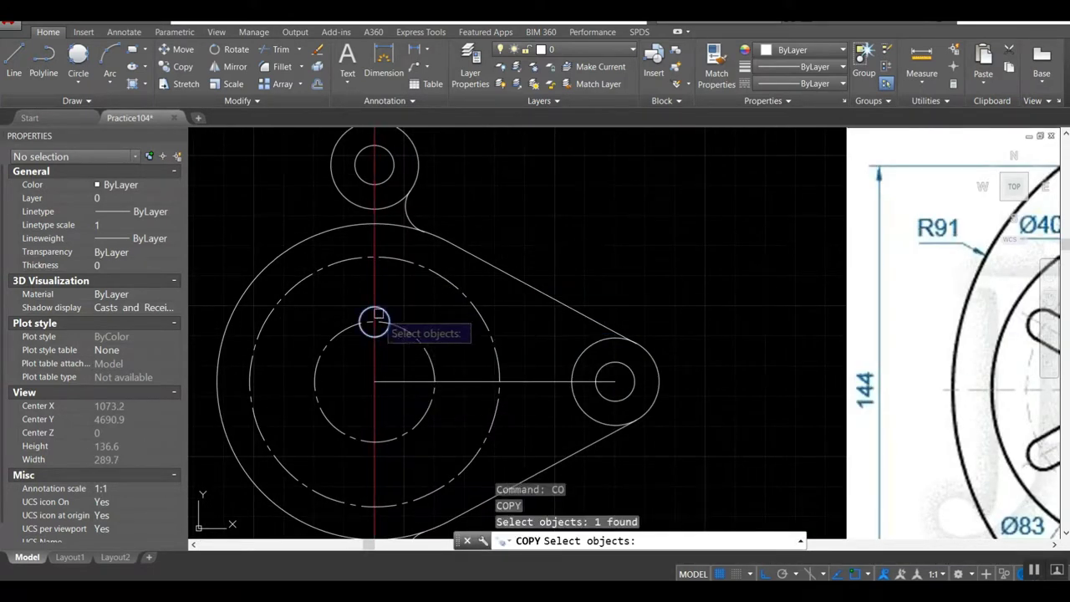
key("Return")
left_click(374, 321)
left_click(373, 256)
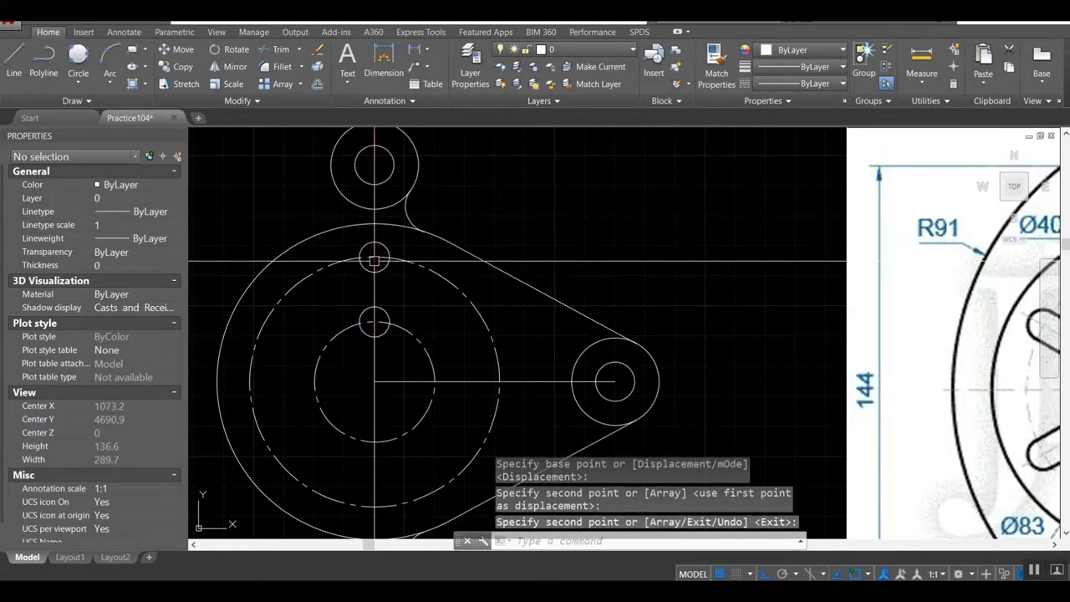
key("Escape")
Draw a line joining the right-side quadrants of the two circles
type("l")
key("Return")
scroll(374, 324, "up", 6)
left_click(373, 325)
scroll(351, 334, "down", 5)
scroll(358, 234, "up", 5)
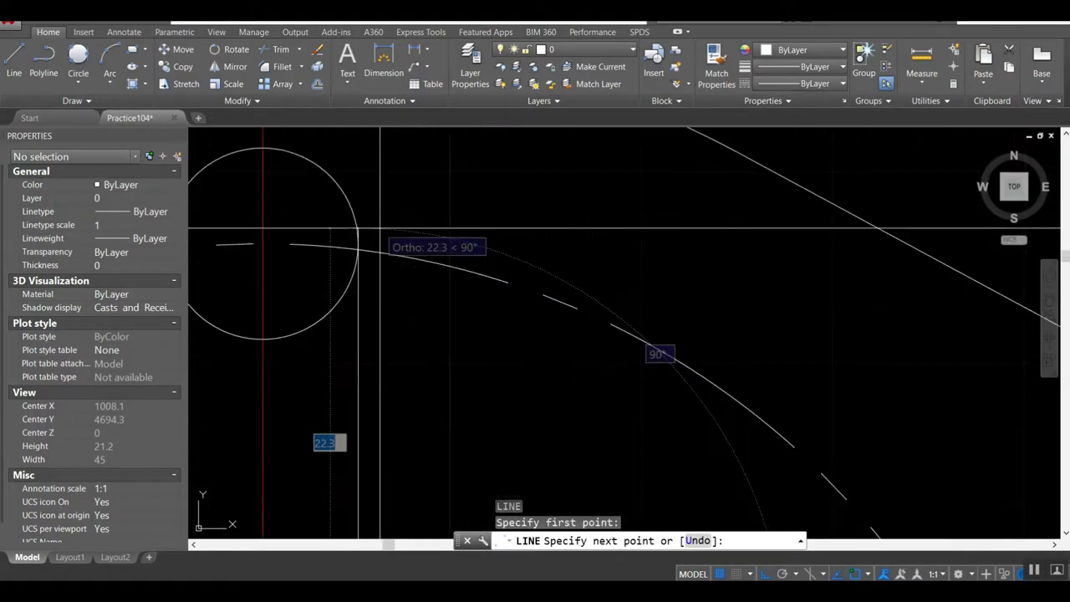
scroll(360, 242, "down", 5)
left_click(379, 382)
key("Return")
scroll(370, 251, "up", 2)
scroll(370, 259, "down", 2)
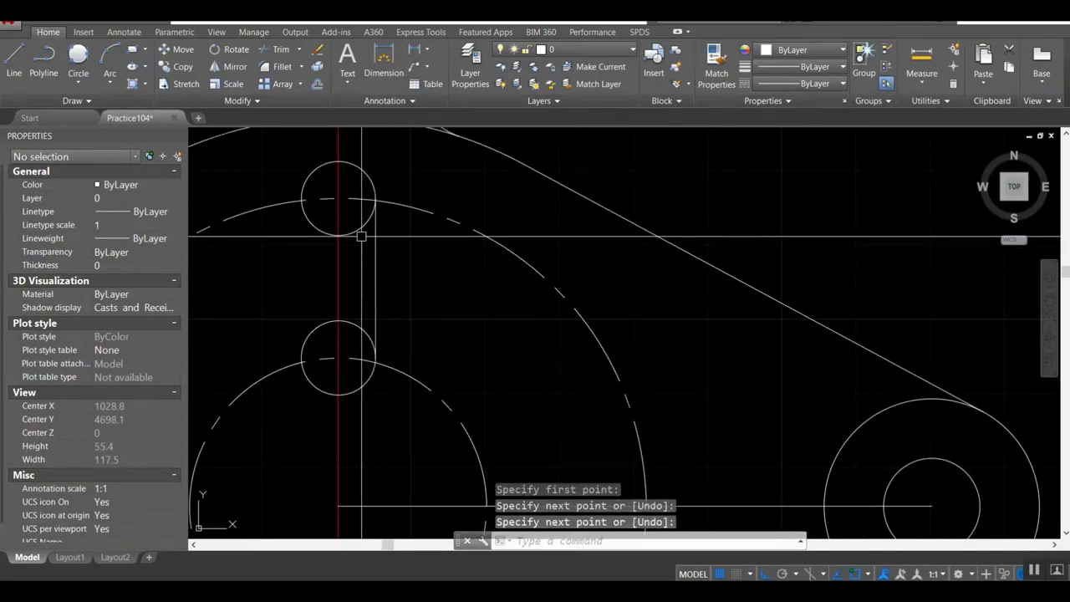
type("mi")
Mirror that line across the centerline to form the slot's other side
key("Return")
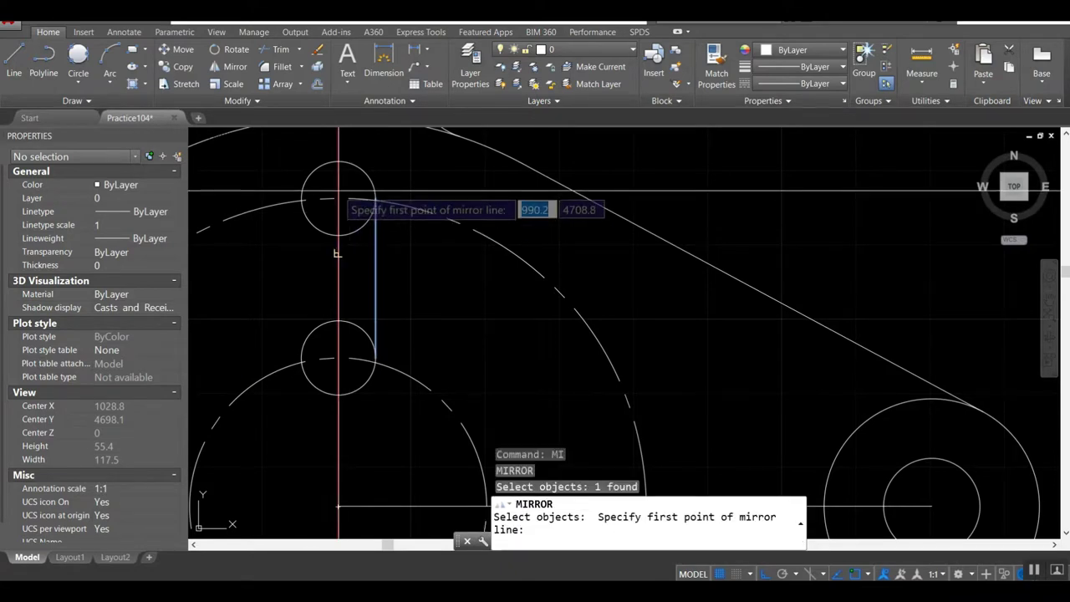
left_click(338, 235)
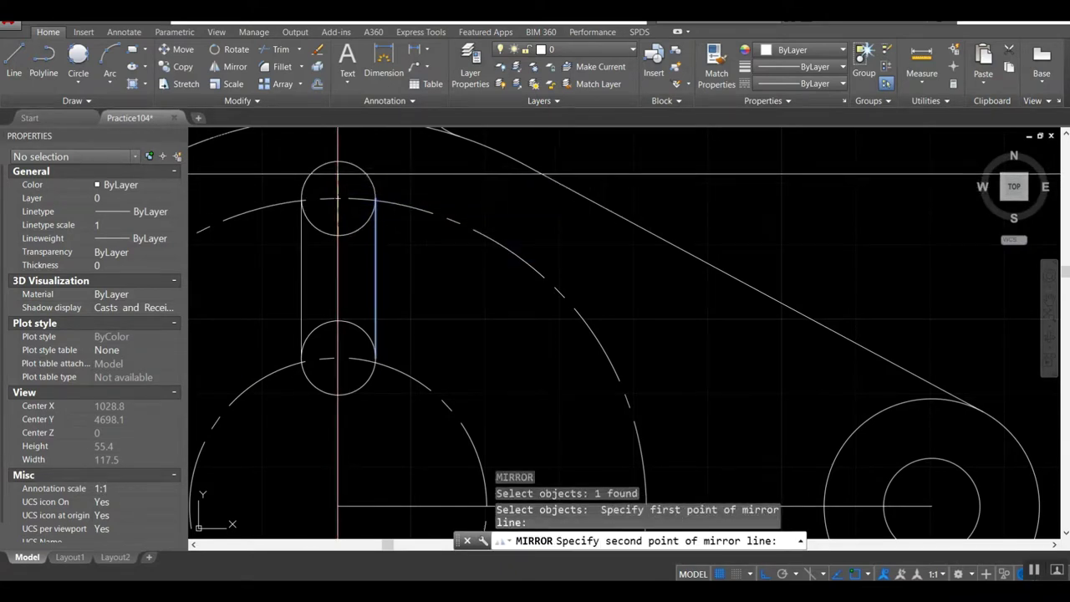
left_click(360, 211)
key("Return")
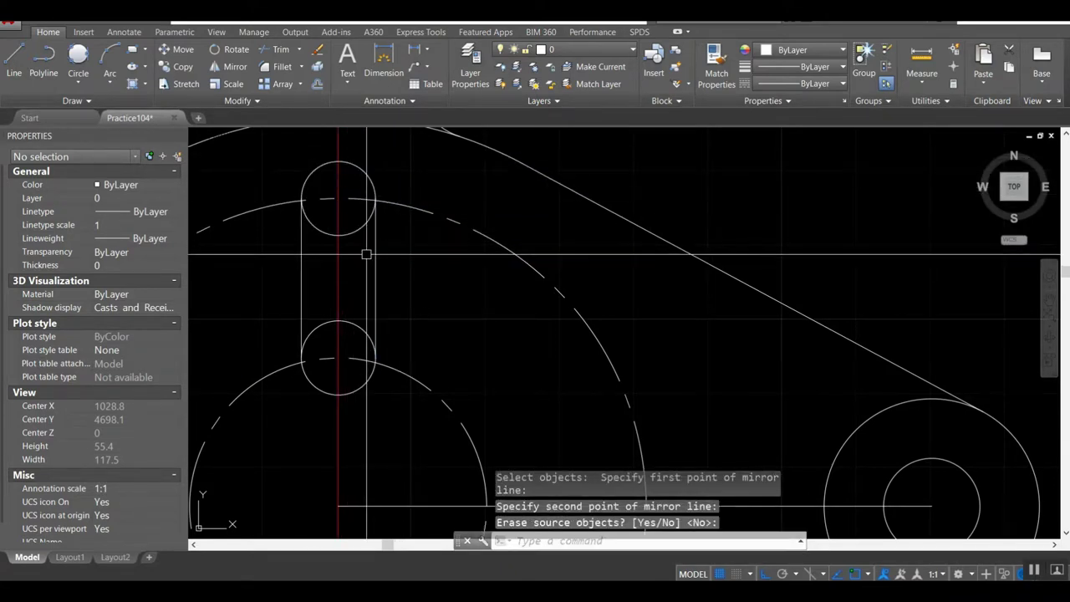
Trim the inner arcs of both circles to leave rounded slot ends
type("tr")
key("Return")
key("Return")
left_click(327, 225)
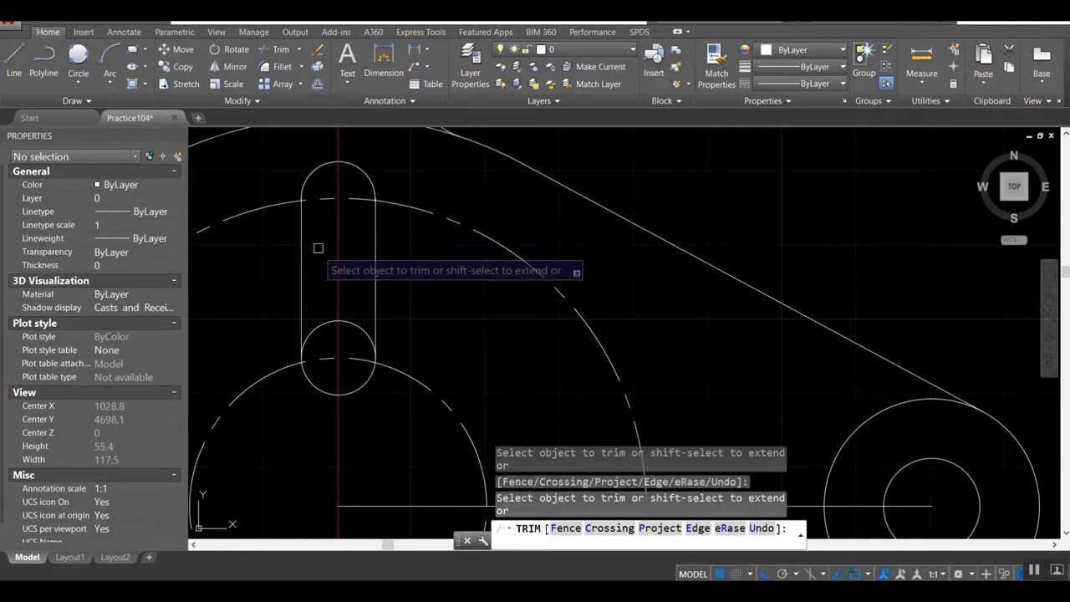
key("Return")
scroll(299, 287, "down", 5)
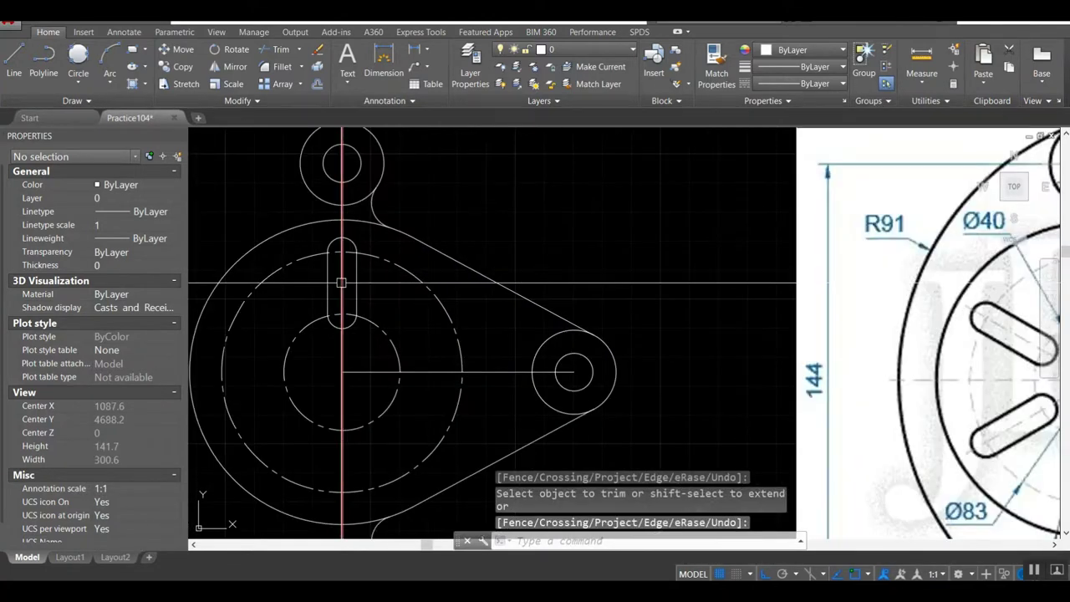
Window-select the slot's two arcs and two lines and set their colour to Yellow
left_click(313, 254)
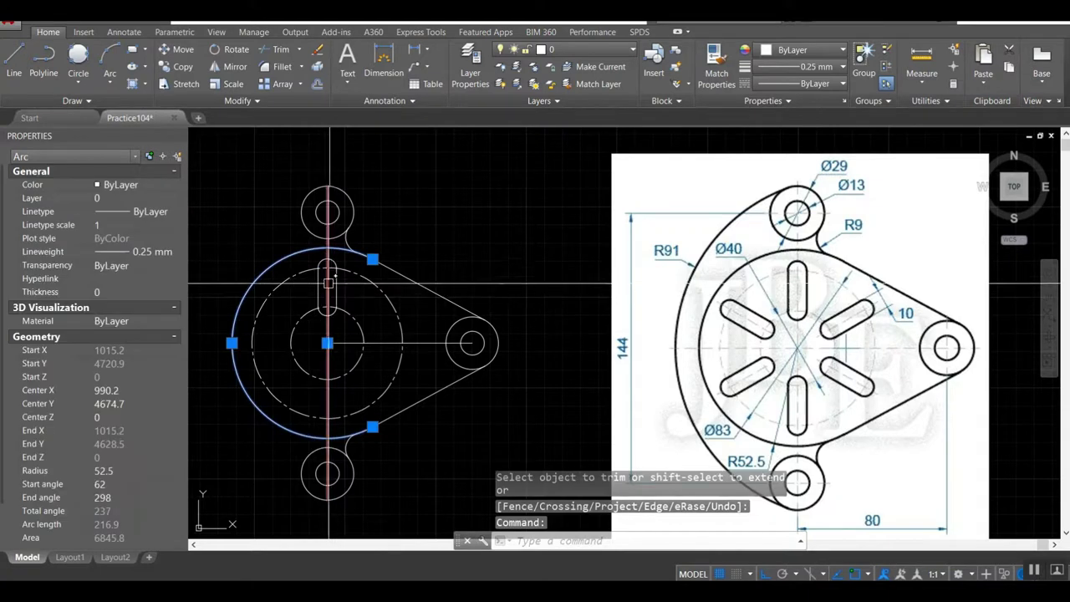
key("Escape")
scroll(314, 253, "up", 3)
left_click(311, 231)
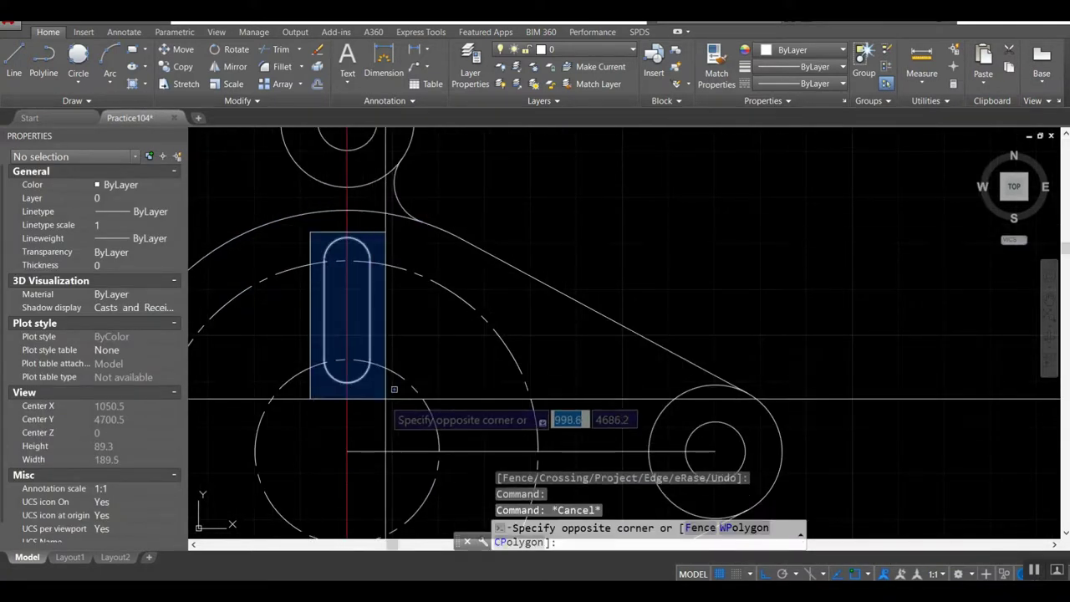
left_click(442, 409)
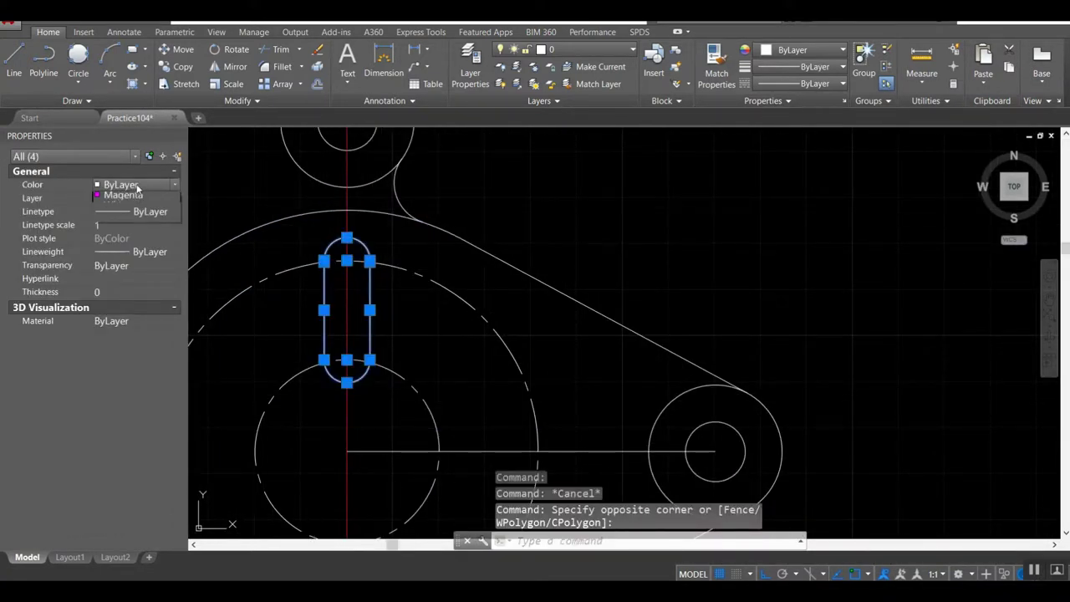
left_click(121, 229)
key("Escape")
scroll(416, 256, "down", 2)
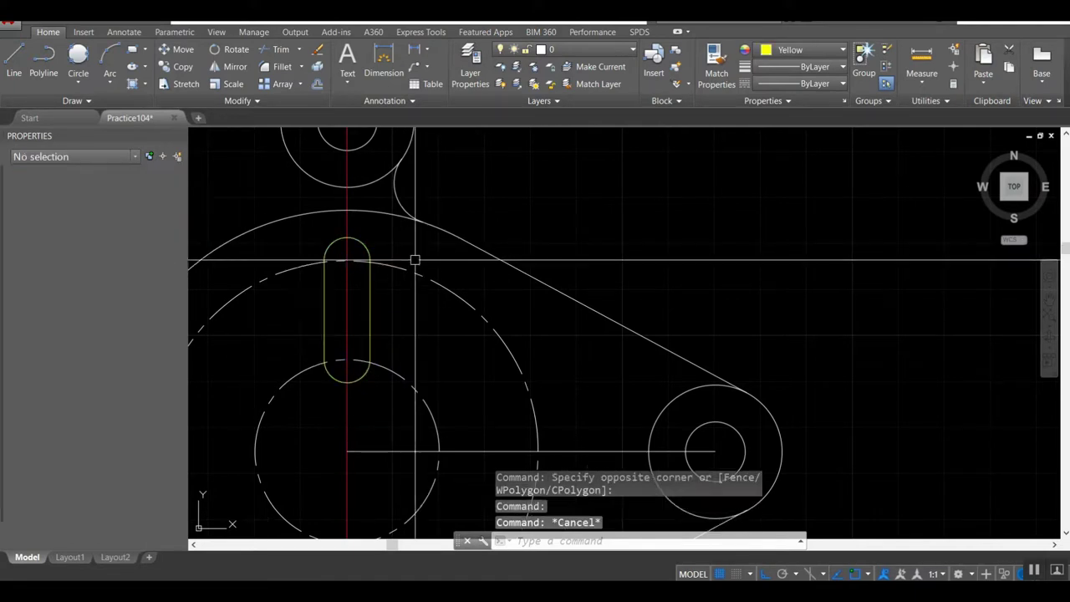
scroll(416, 234, "down", 2)
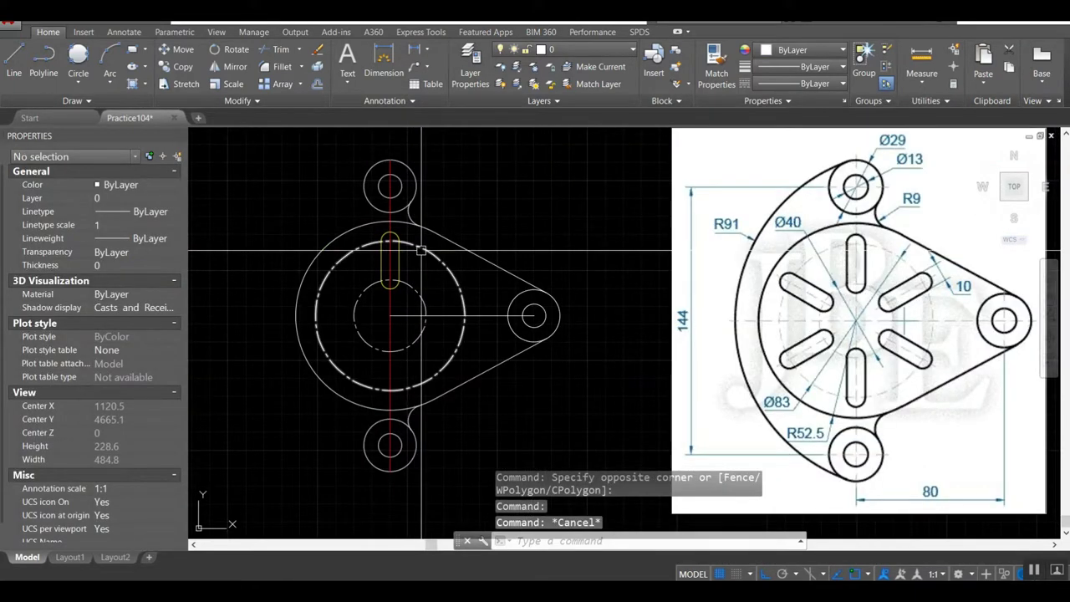
type("ar")
key("Return")
Begin selecting the slot for an array, then cancel the attempt
left_click(385, 249)
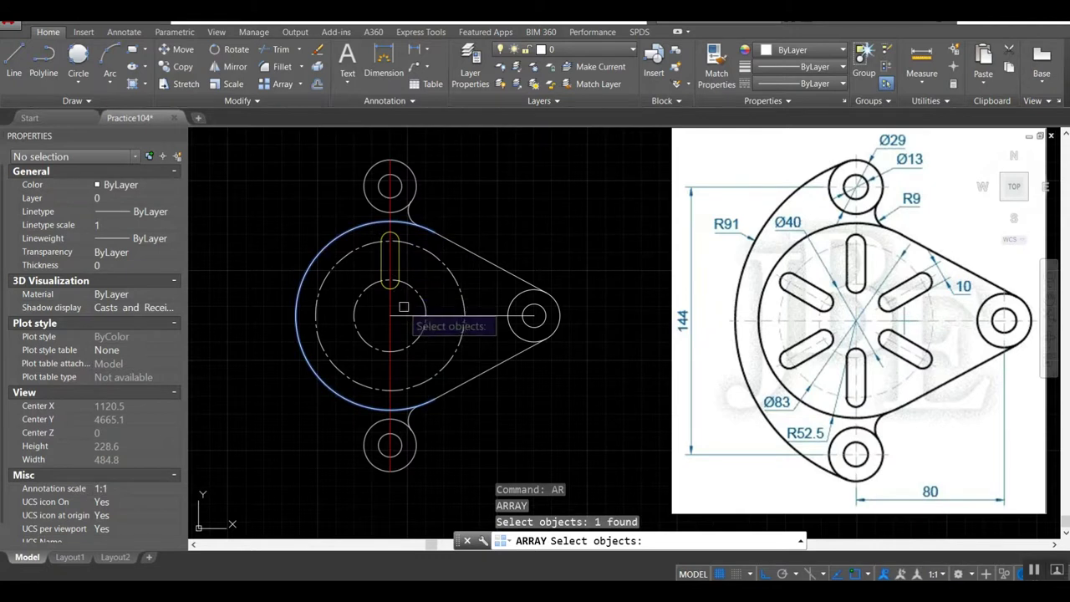
scroll(365, 225, "up", 4)
left_click(342, 210)
key("Escape")
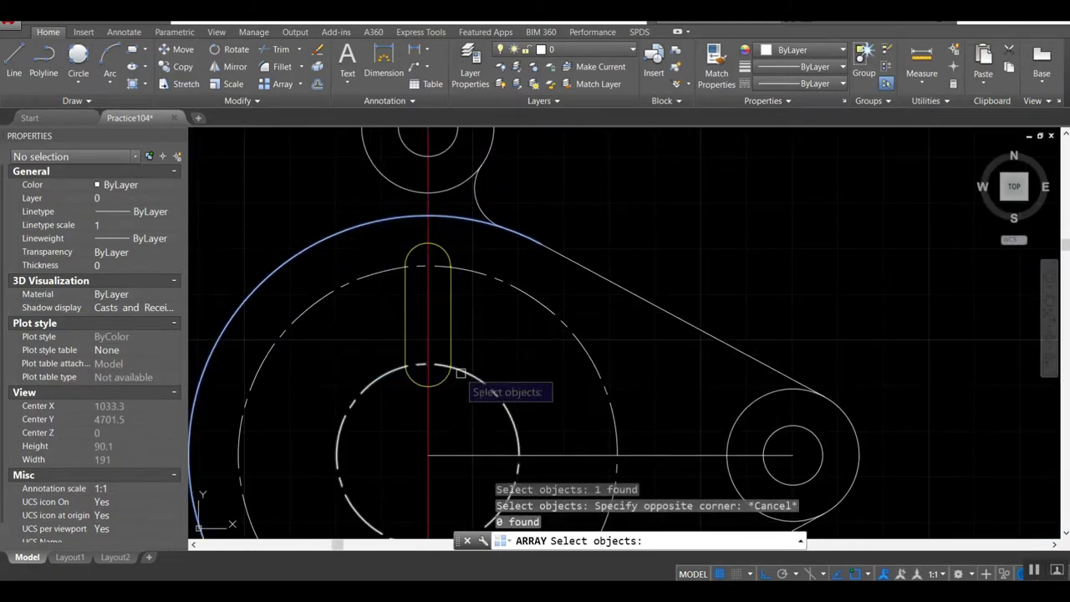
key("Escape")
scroll(364, 225, "down", 4)
scroll(387, 235, "up", 2)
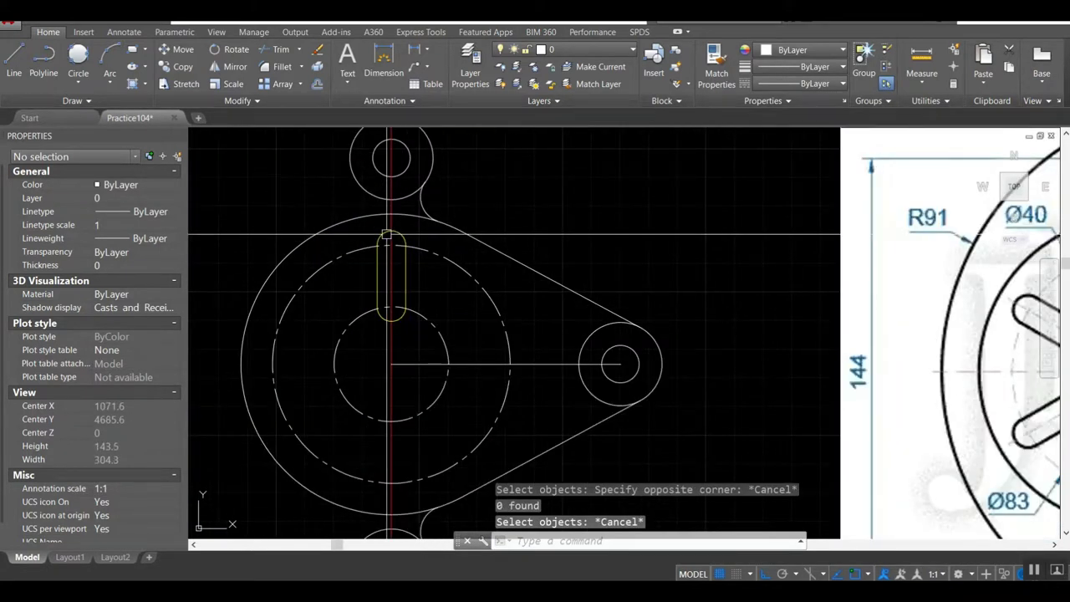
Polar-array the four slot pieces into 6 items over 360° about the plate centre
type("ar")
key("Return")
left_click(346, 210)
left_click(408, 331)
key("Return")
left_click(440, 404)
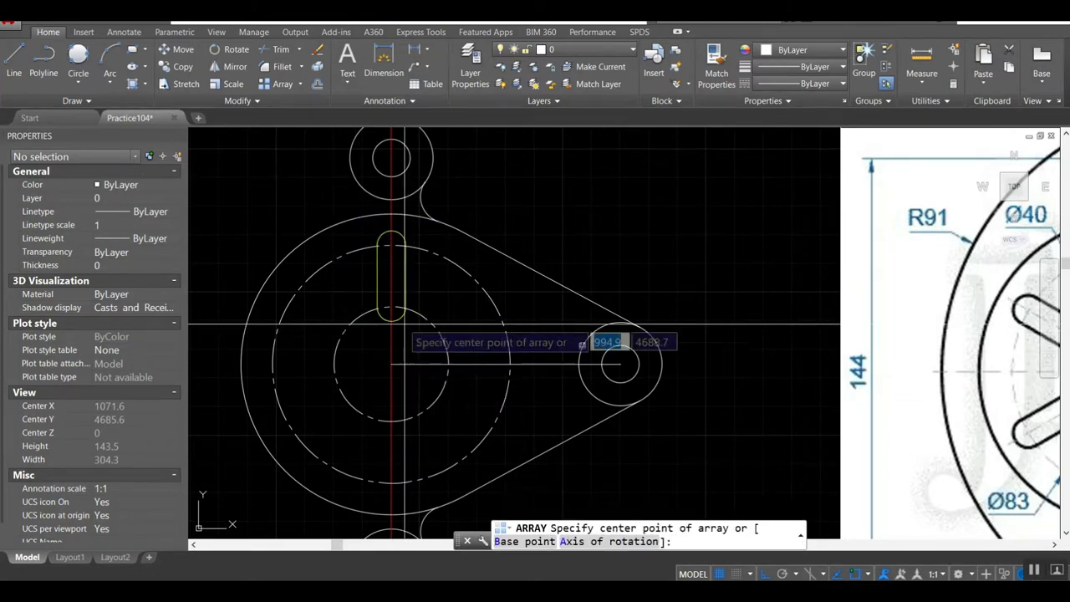
left_click(391, 363)
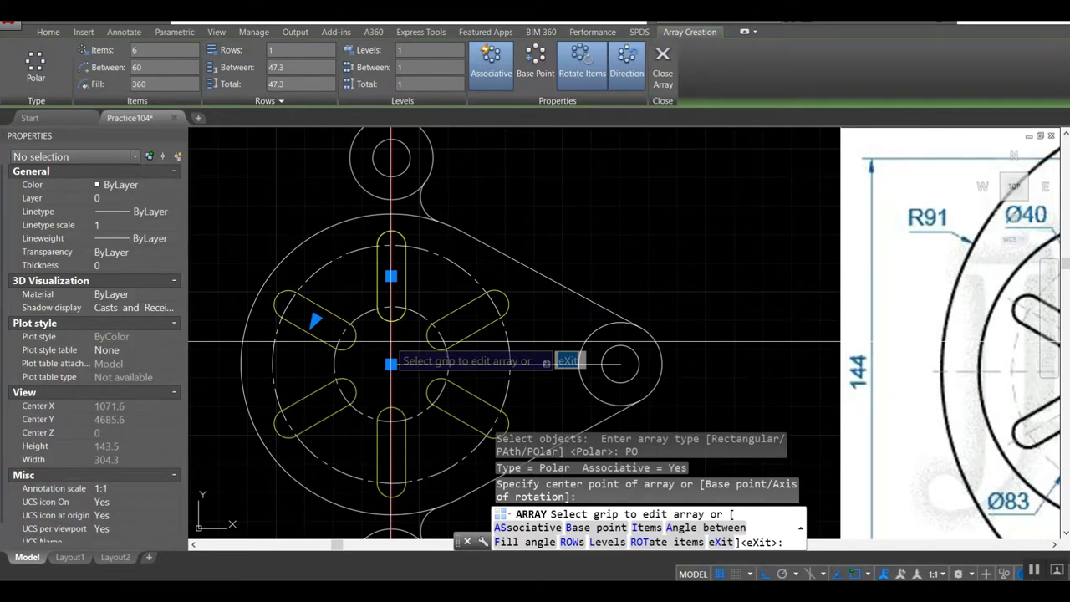
scroll(380, 341, "down", 2)
key("Return")
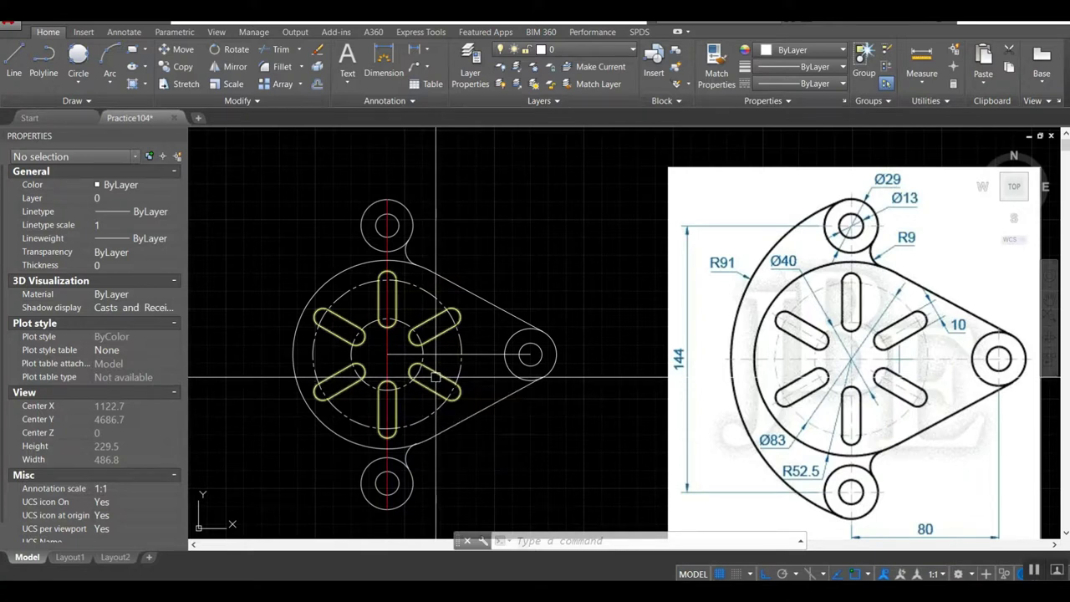
Draw an R91 circle tangent to the top and bottom bosses
key("Return")
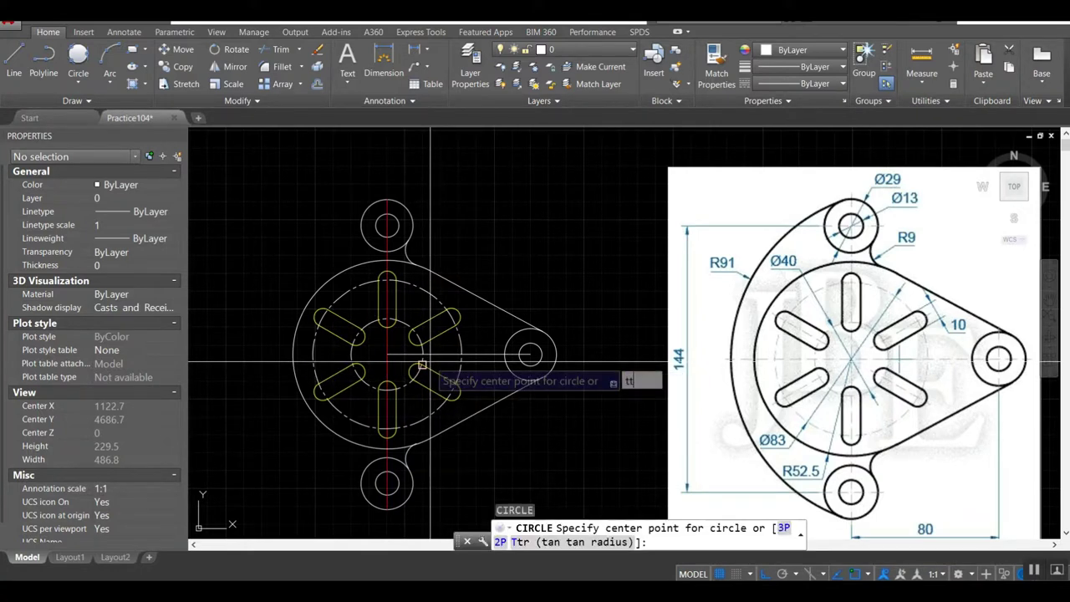
type("ttr")
key("Return")
left_click(380, 226)
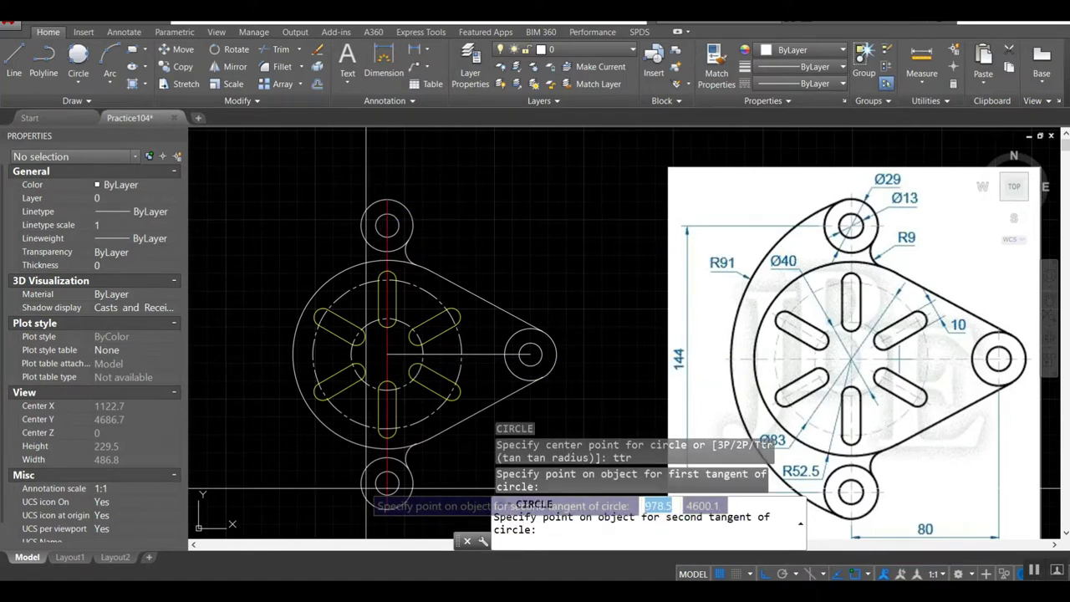
left_click(375, 510)
type("91")
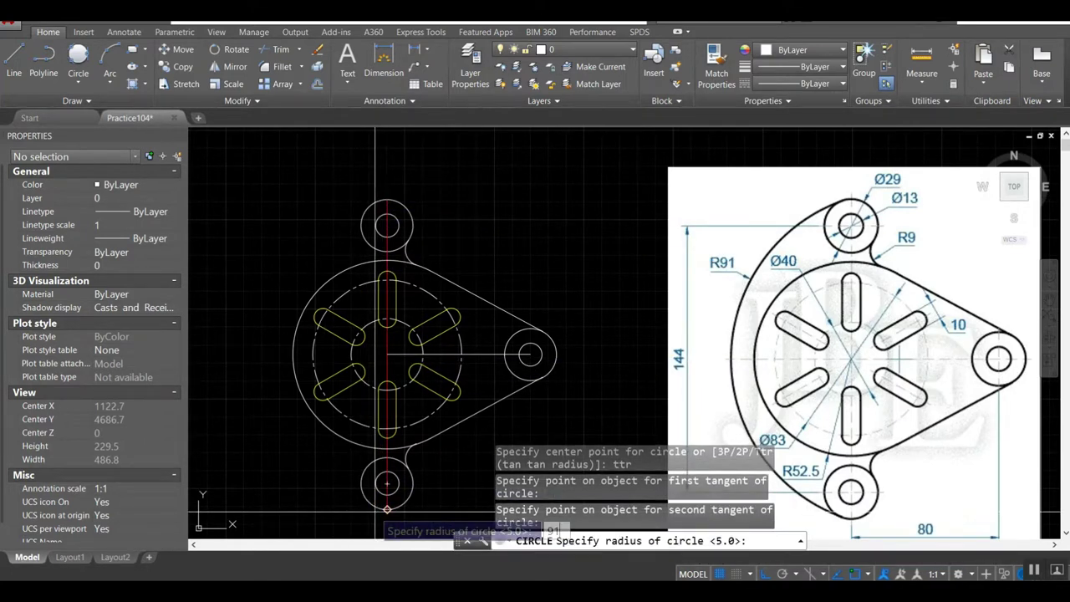
key("Return")
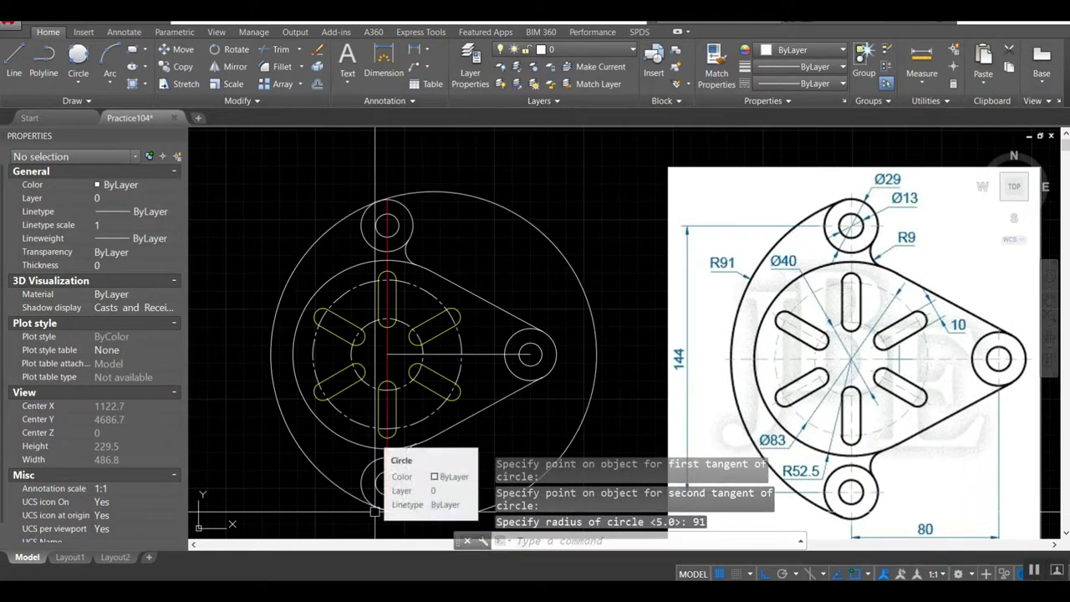
Trim away the right part of the R91 circle
type("tr")
key("Return")
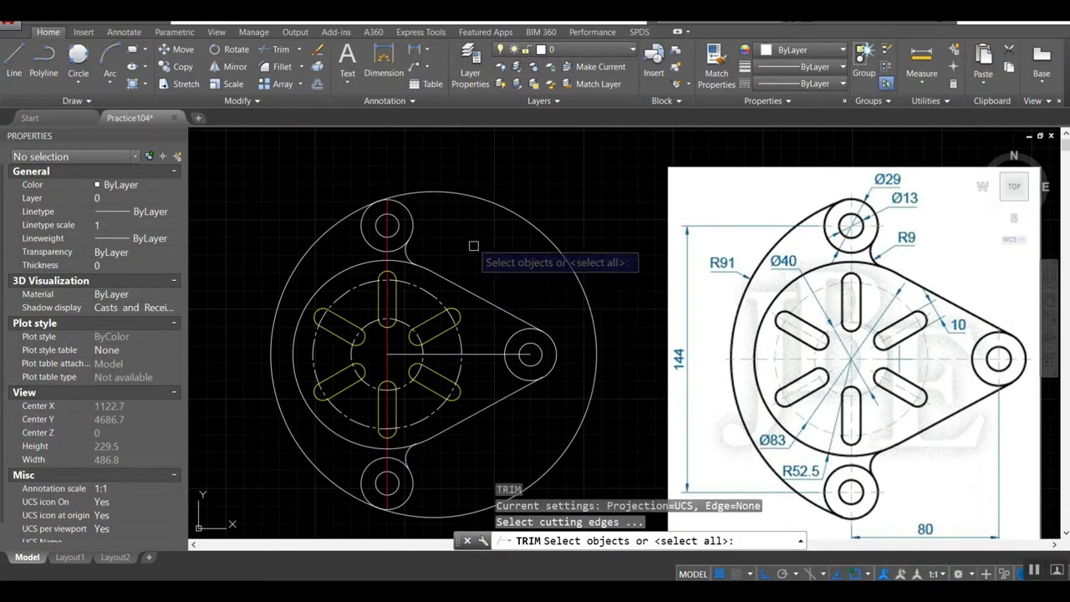
key("Return")
left_click(468, 196)
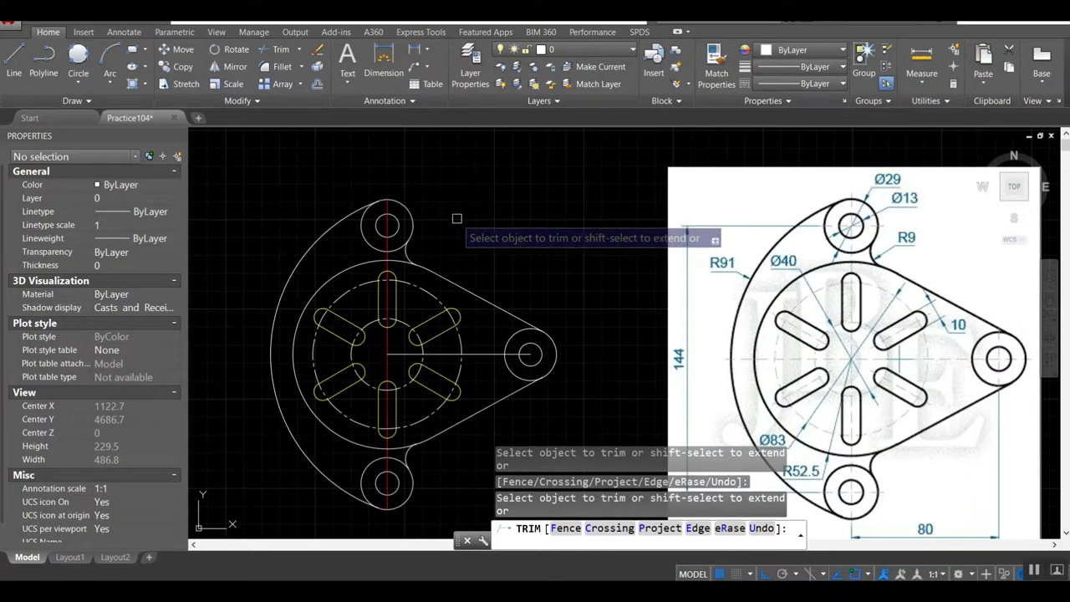
key("Return")
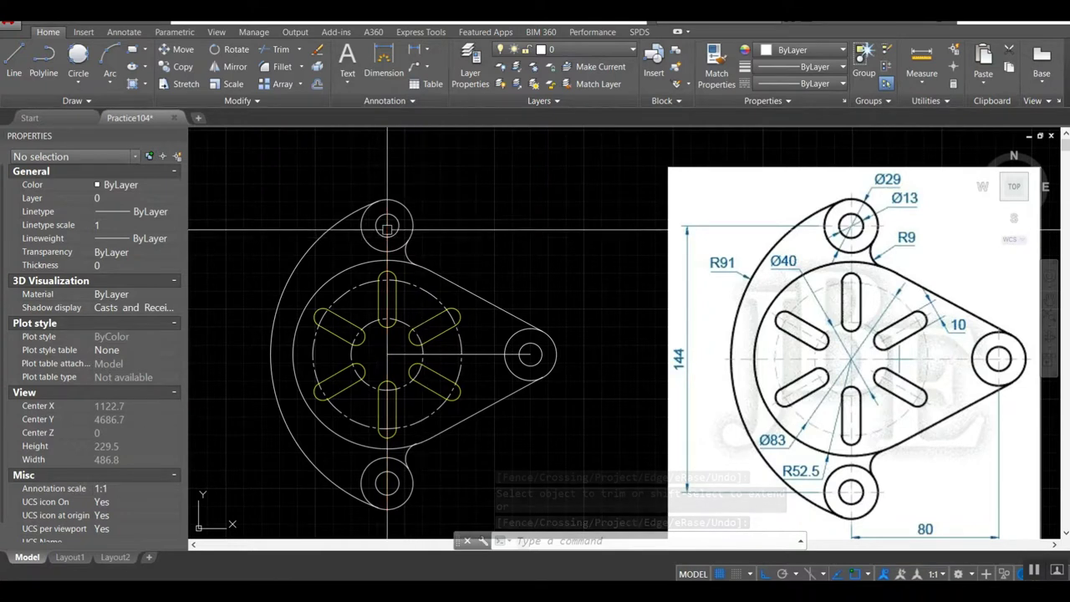
Zoom to the drawing extents and nudge the view to recentre the plate
scroll(380, 192, "up", 10)
scroll(381, 192, "down", 5)
scroll(381, 192, "up", 5)
scroll(380, 194, "down", 5)
scroll(380, 195, "down", 5)
scroll(381, 197, "down", 4)
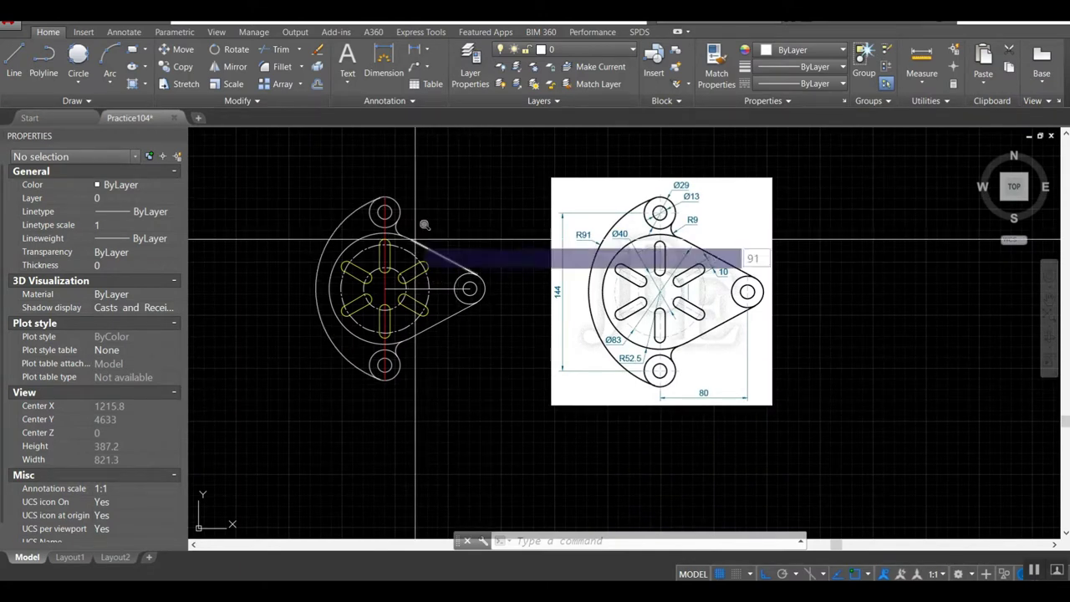
type("z")
key("Return")
type("e")
key("Return")
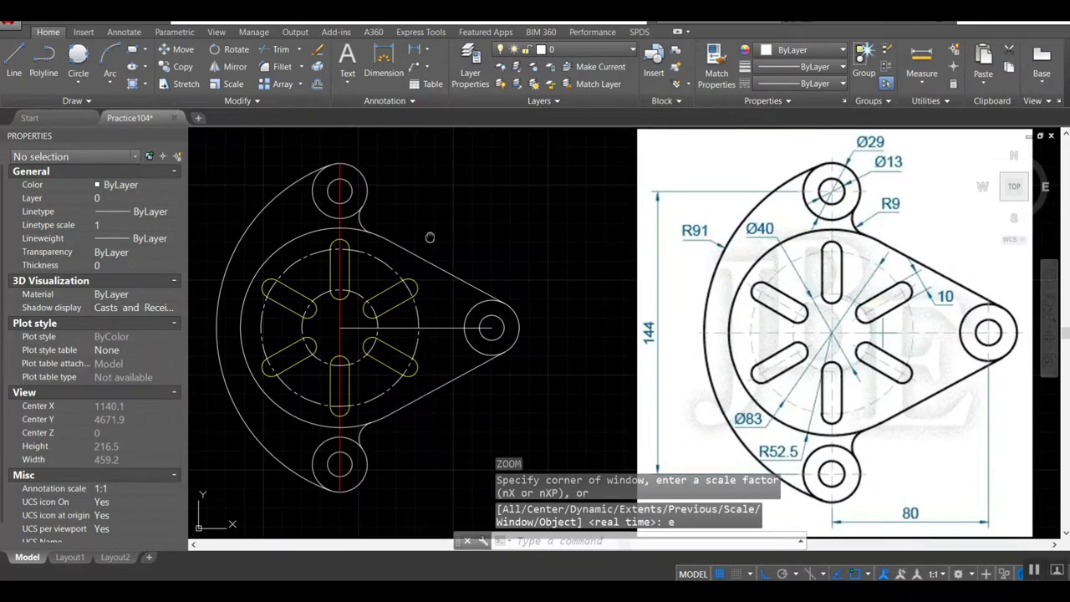
middle_click_drag(429, 237, 438, 241)
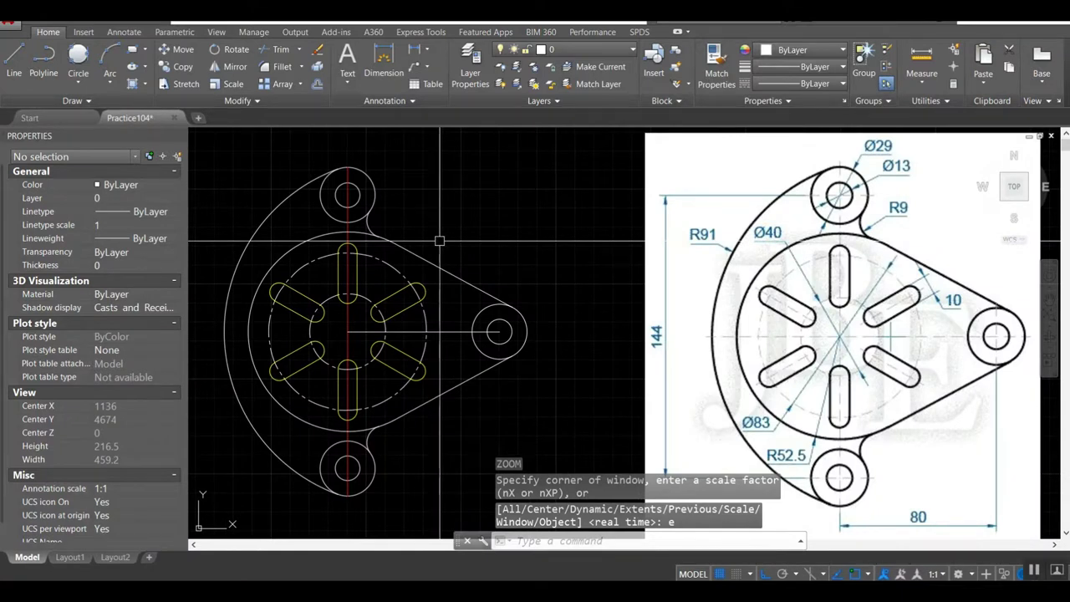
Dimension the top boss as Ø29 and its hole as Ø13, both placed above
type("dim")
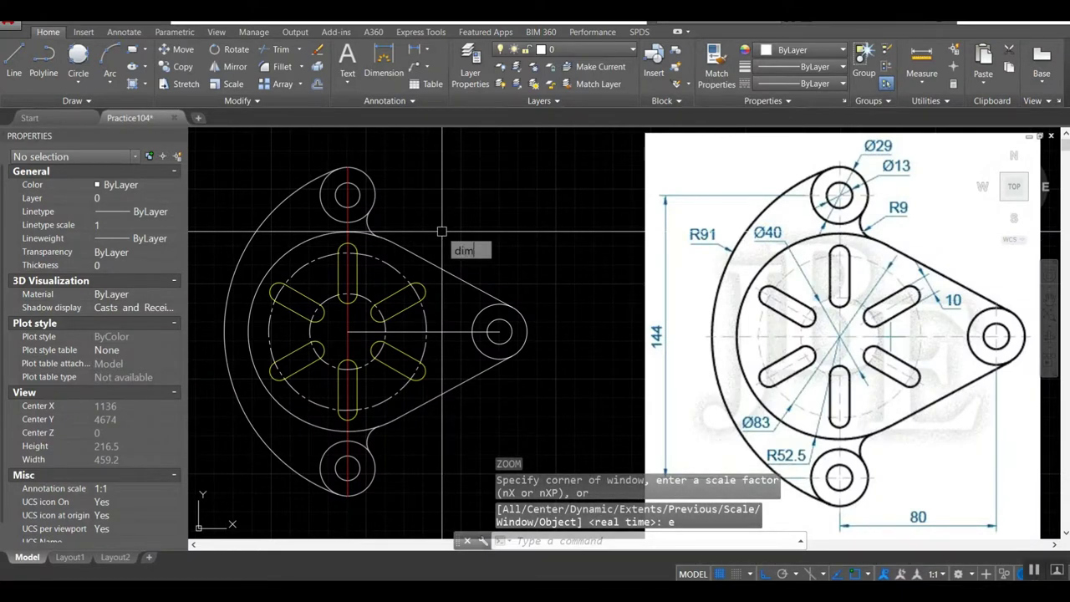
type("di")
key("Return")
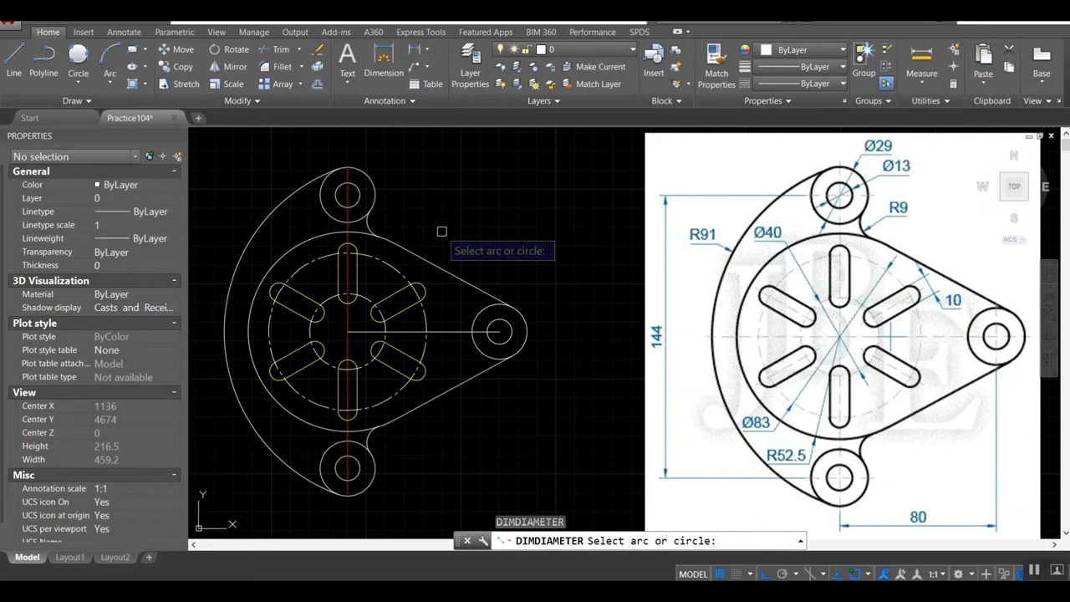
left_click(370, 174)
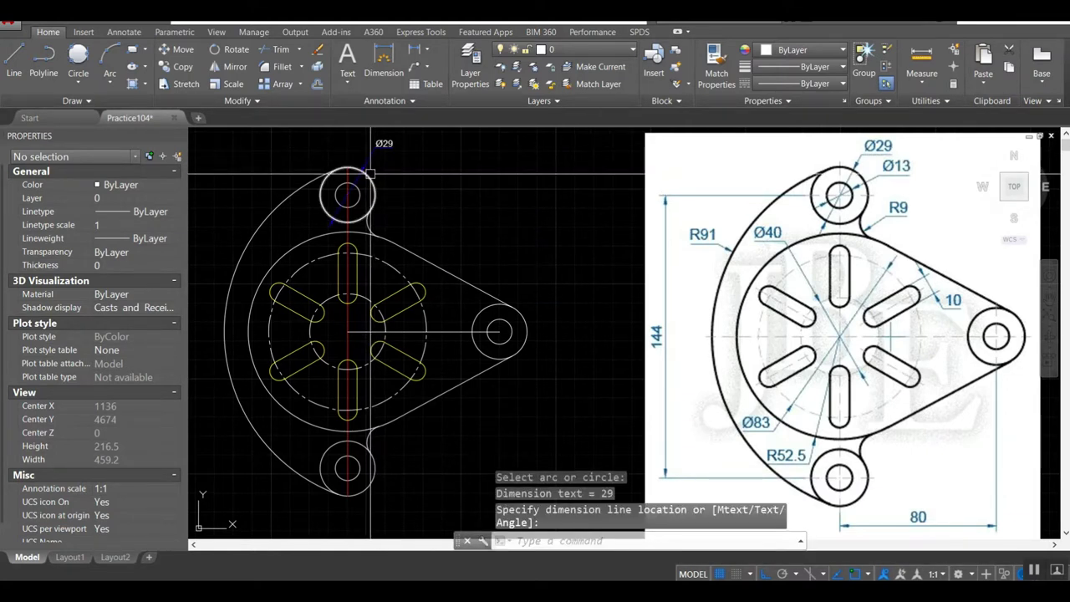
left_click(371, 174)
key("Return")
left_click(359, 191)
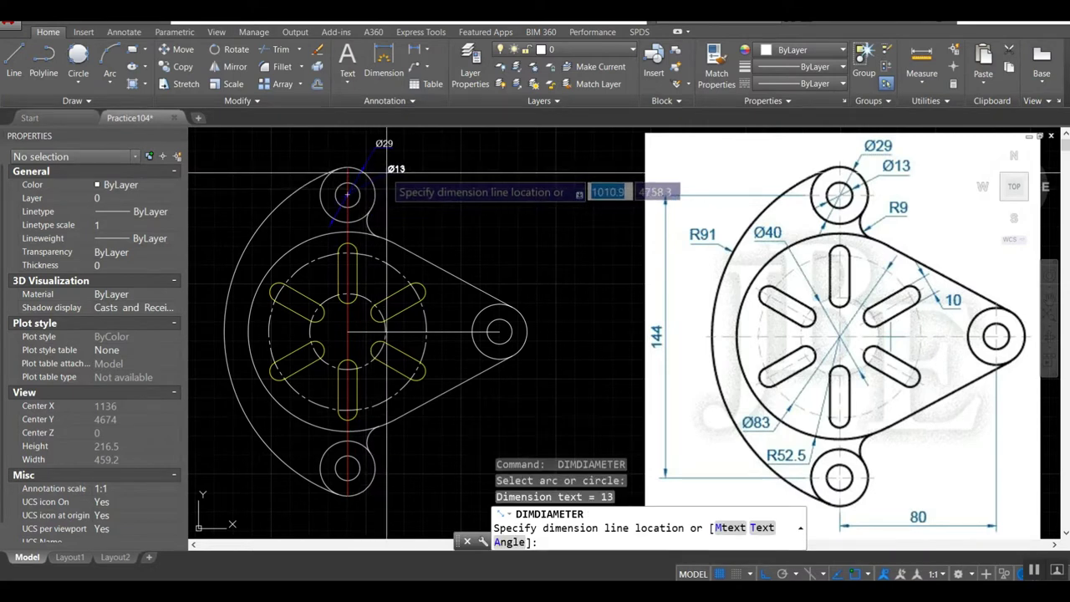
left_click(392, 174)
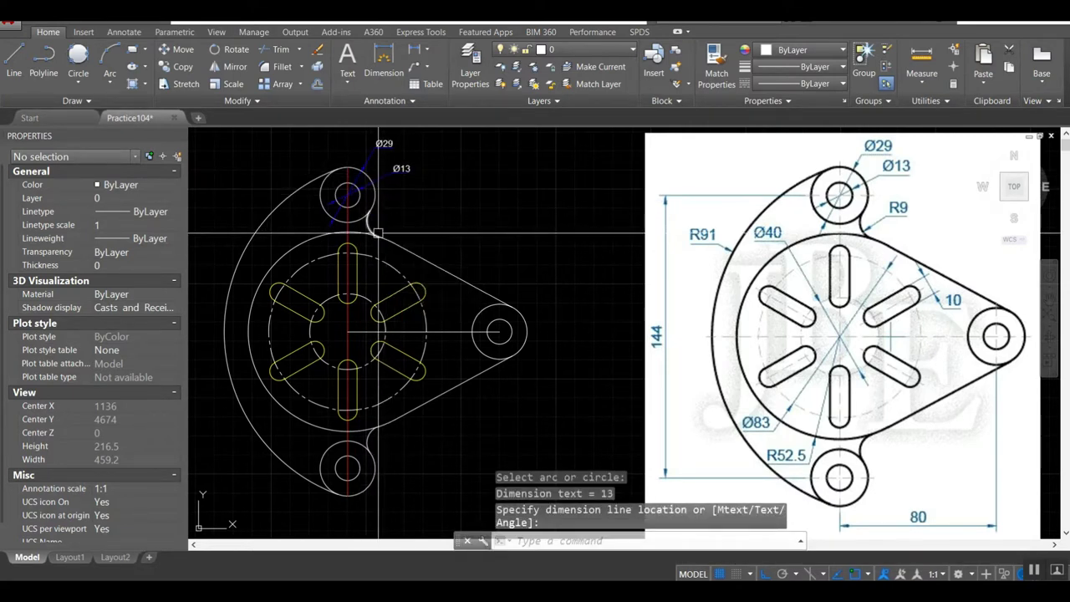
Dimension the Ø40 circle at upper left and the Ø83 circle at lower left
key("Return")
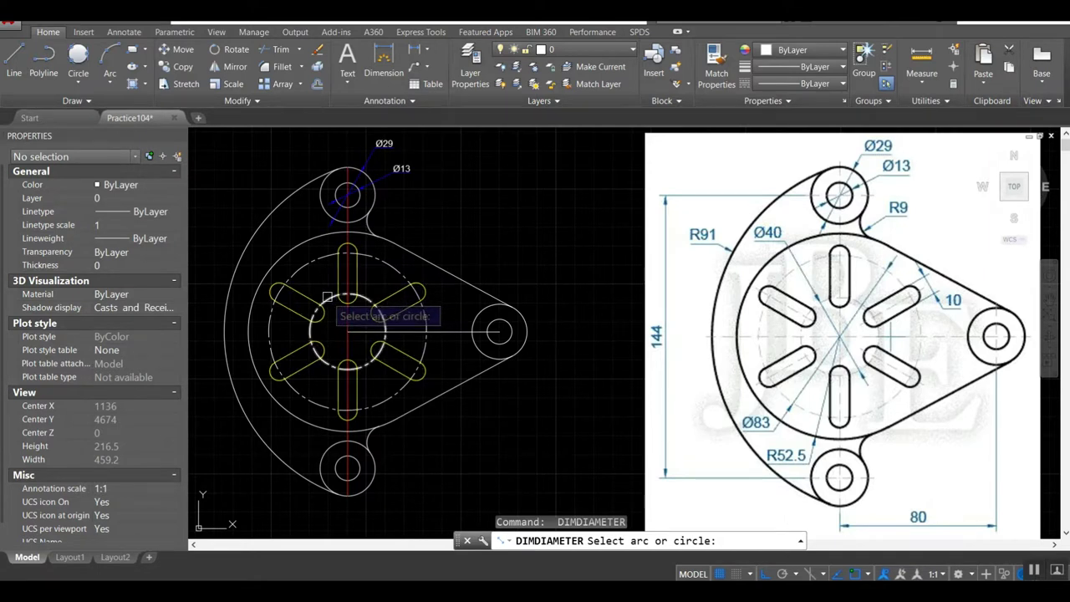
left_click(328, 296)
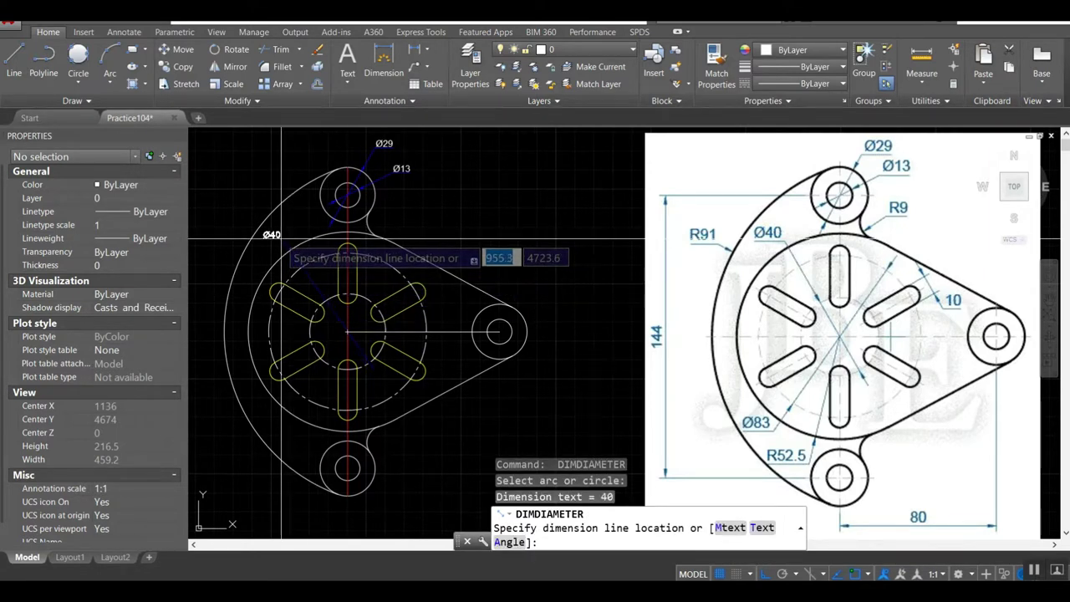
left_click(277, 244)
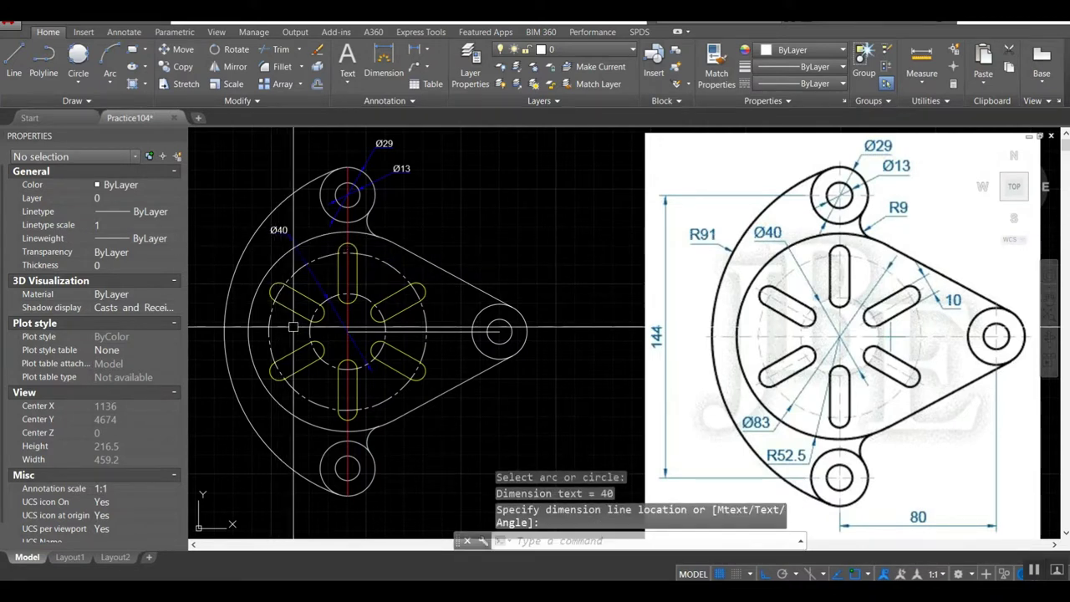
key("Return")
left_click(293, 414)
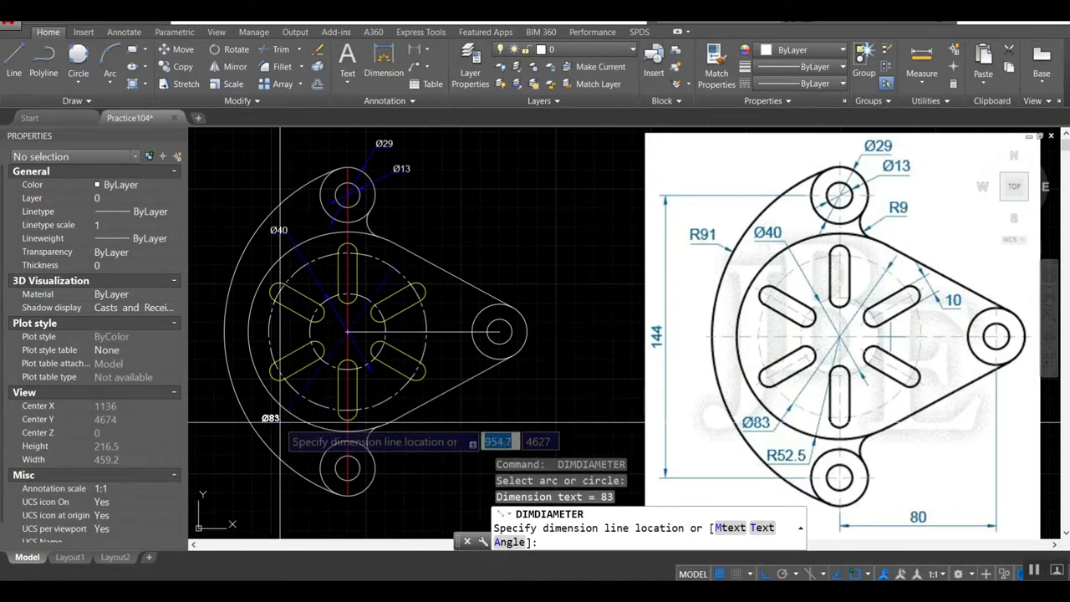
left_click(277, 424)
type("dimra")
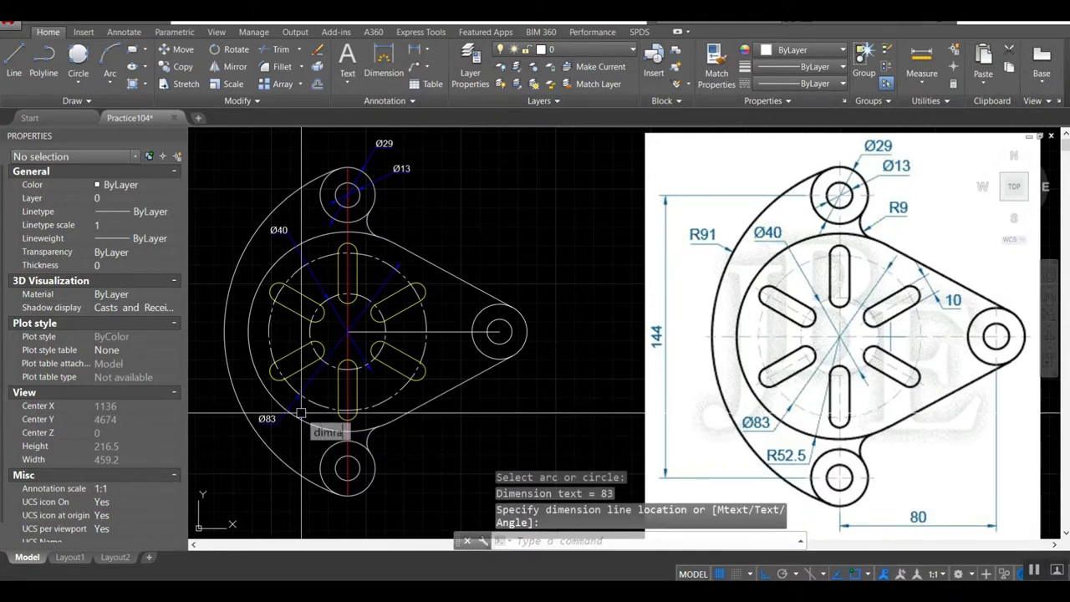
type("dius")
key("Return")
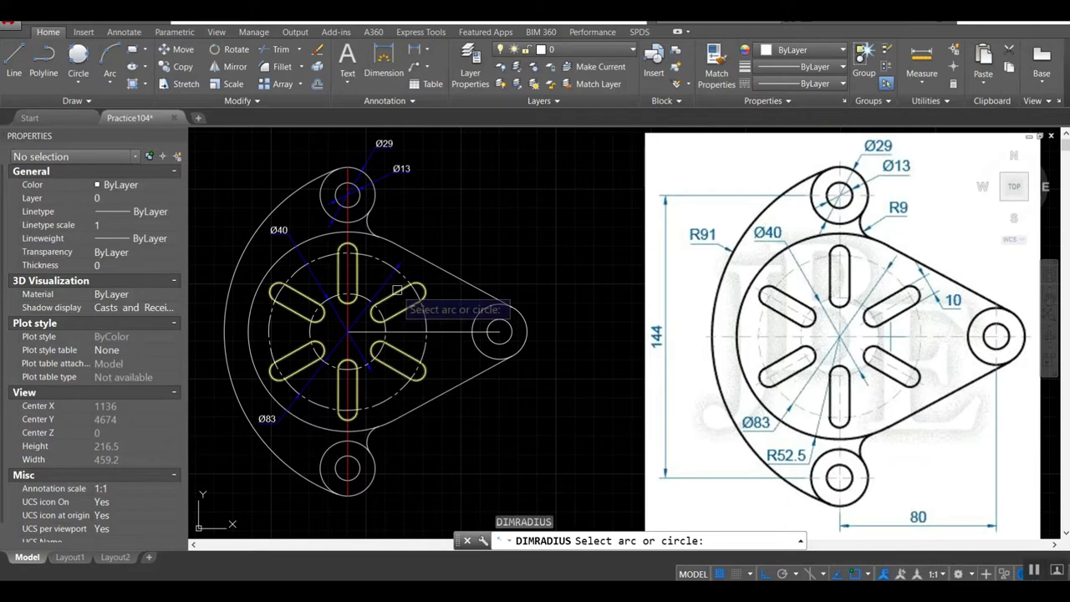
Add radius dimensions R9 on the fillet beside the top boss and R52.5 at lower left
left_click(370, 226)
scroll(378, 219, "up", 4)
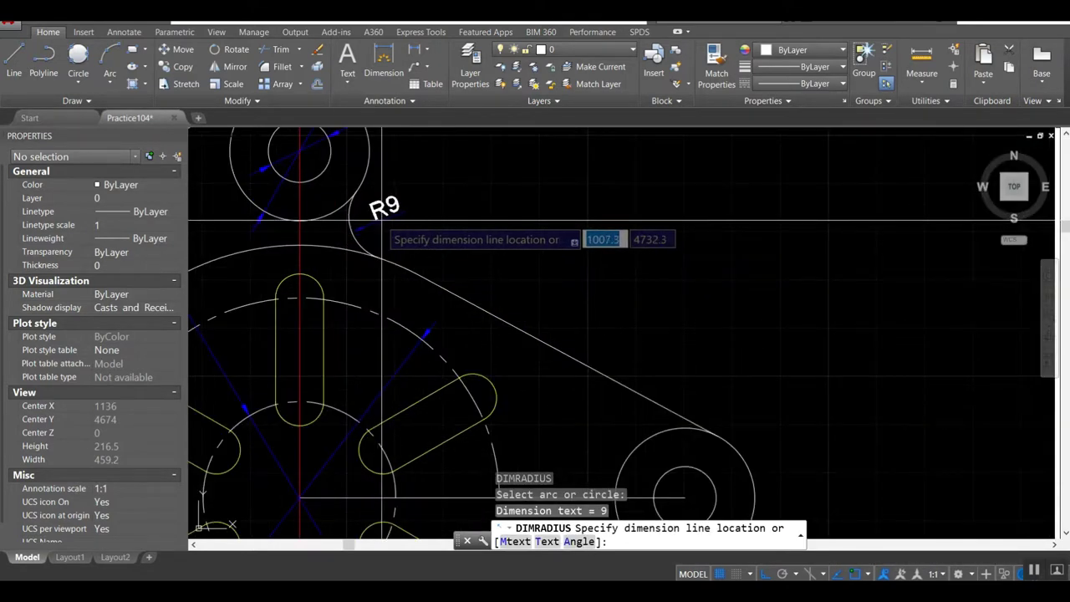
scroll(382, 219, "down", 3)
scroll(392, 207, "down", 2)
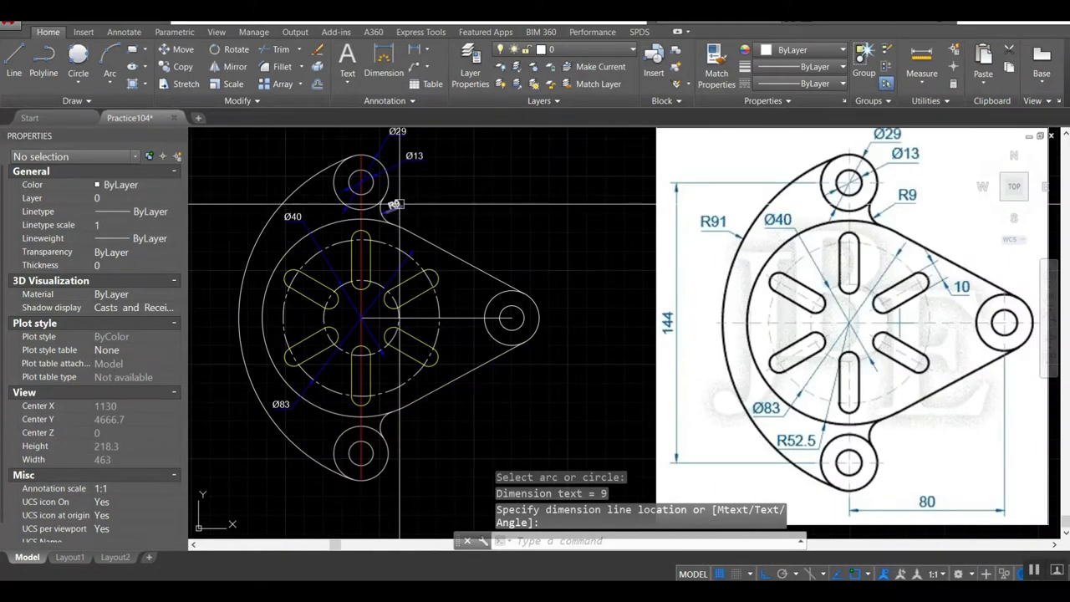
left_click(400, 204)
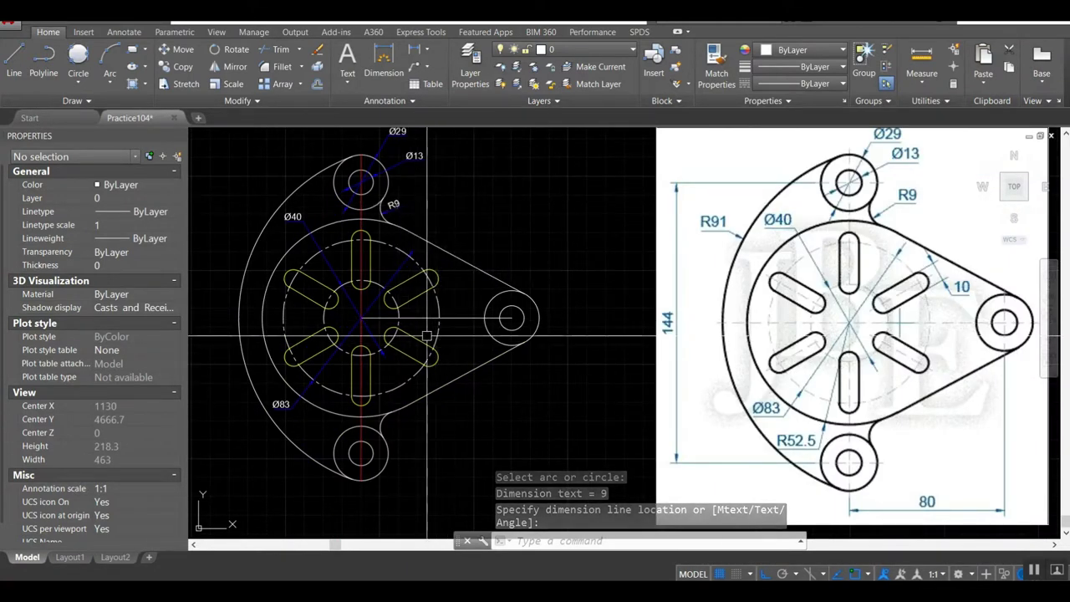
key("Return")
left_click(324, 408)
scroll(312, 423, "up", 2)
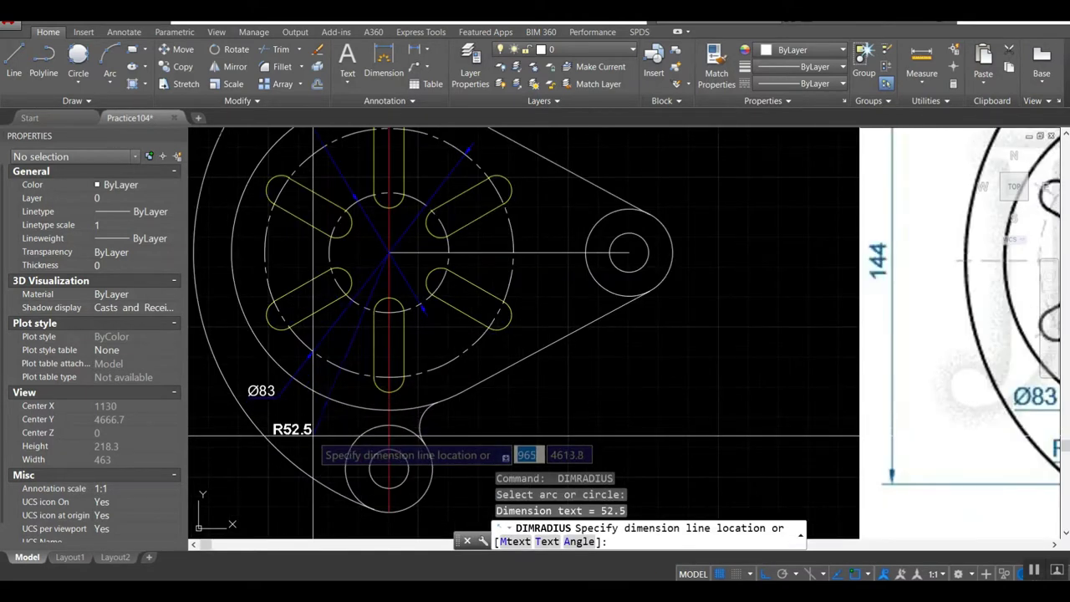
scroll(315, 396, "down", 2)
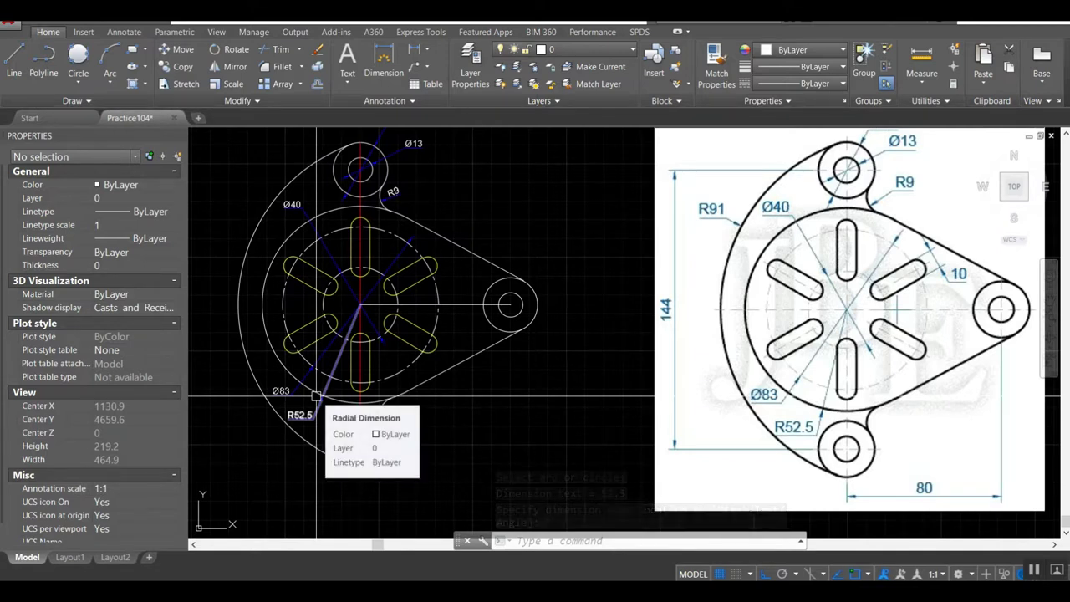
left_click(315, 396)
Place an aligned 10 dimension across the upper-right slot's width
type("D")
key("Return")
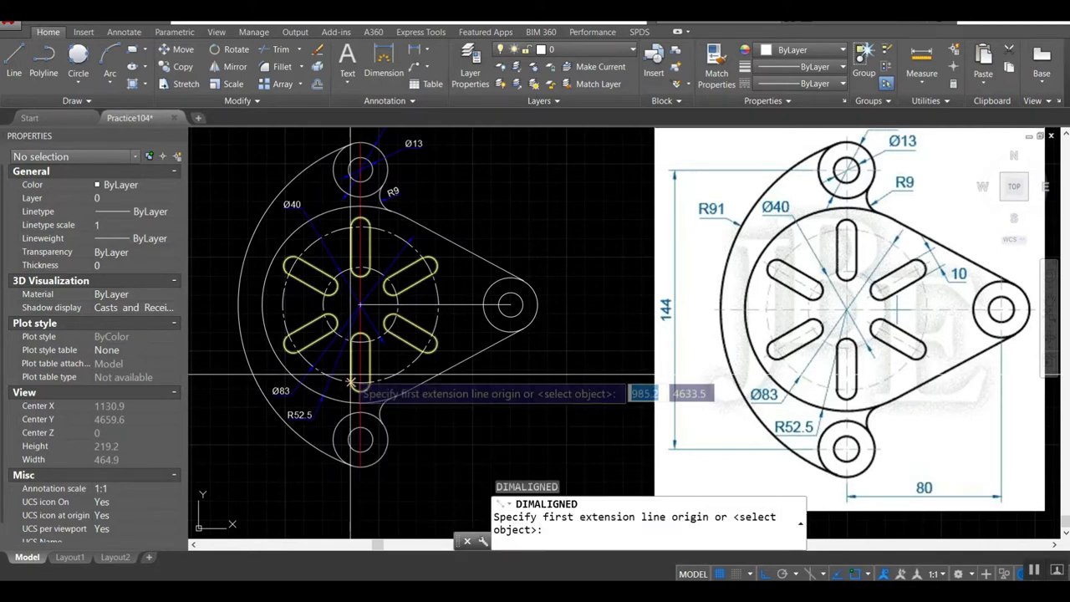
scroll(395, 270, "up", 2)
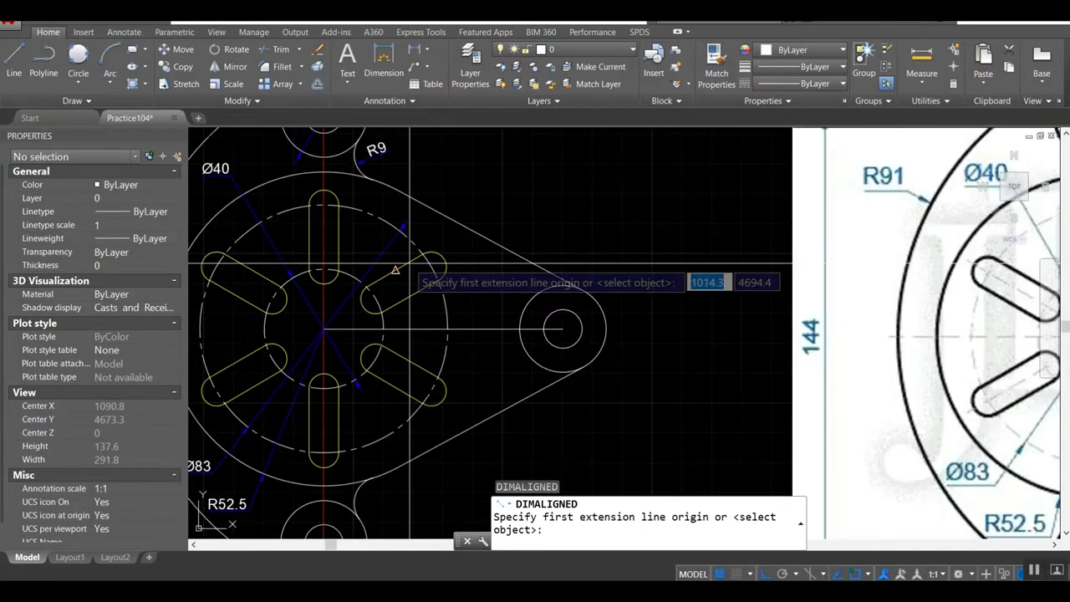
scroll(414, 263, "up", 8)
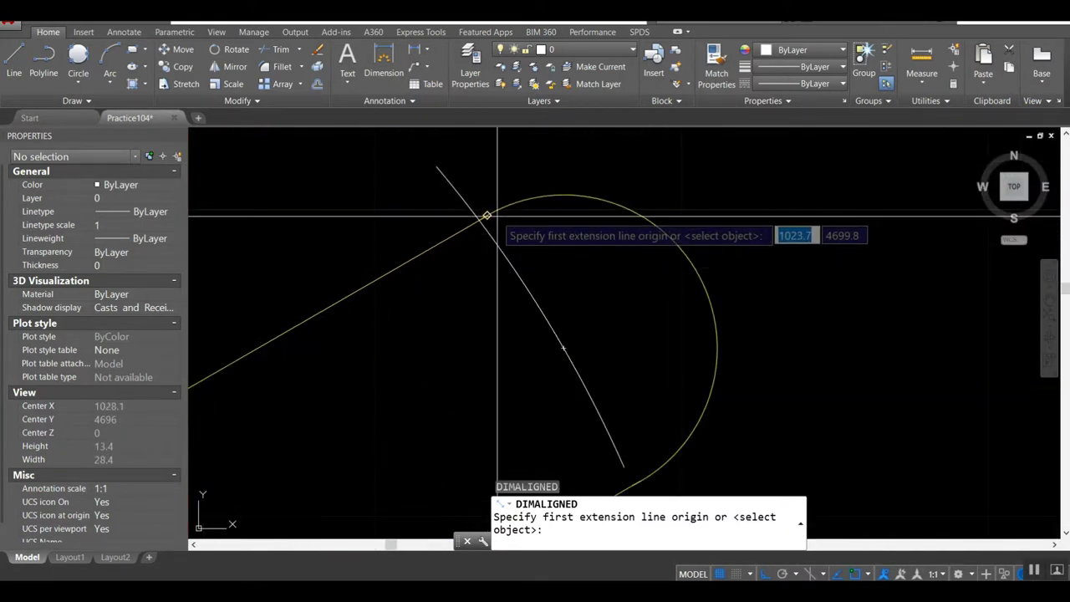
left_click(487, 215)
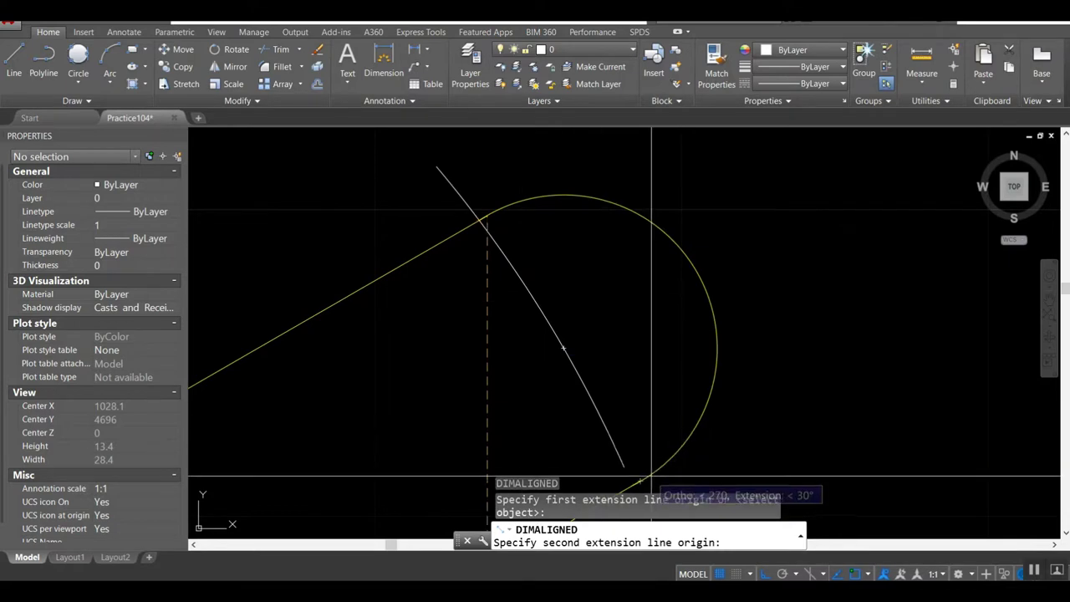
left_click(640, 482)
scroll(639, 481, "down", 3)
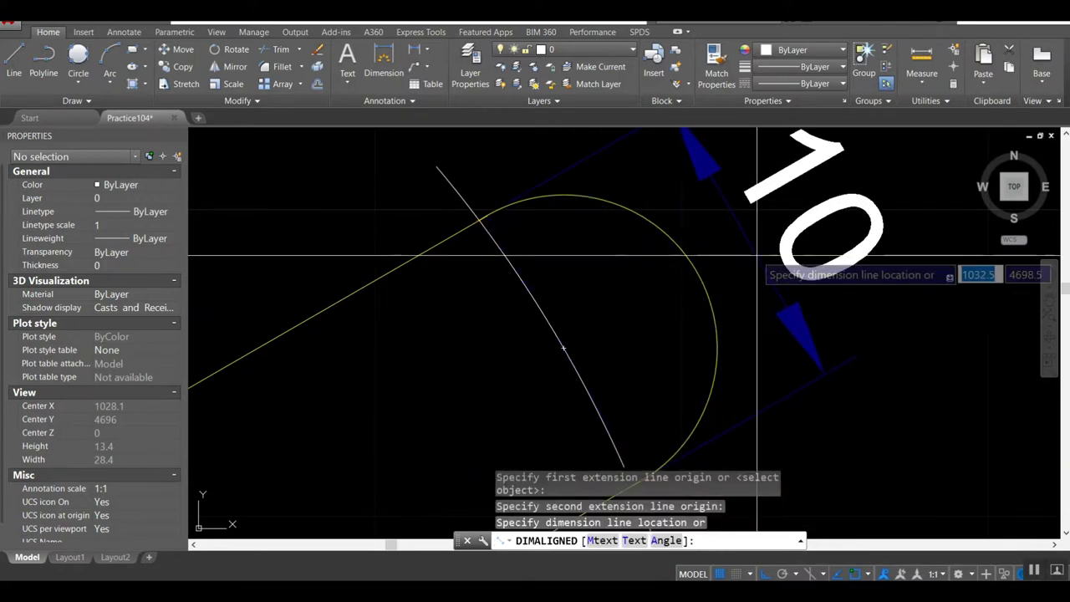
scroll(848, 232, "down", 4)
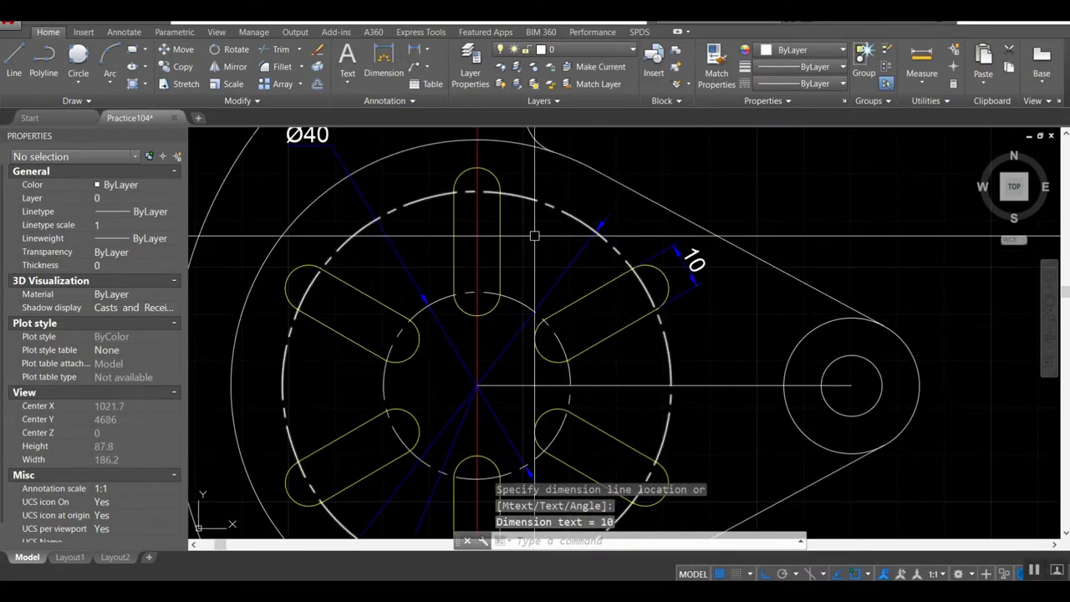
scroll(602, 259, "down", 2)
scroll(535, 238, "down", 2)
scroll(485, 226, "down", 2)
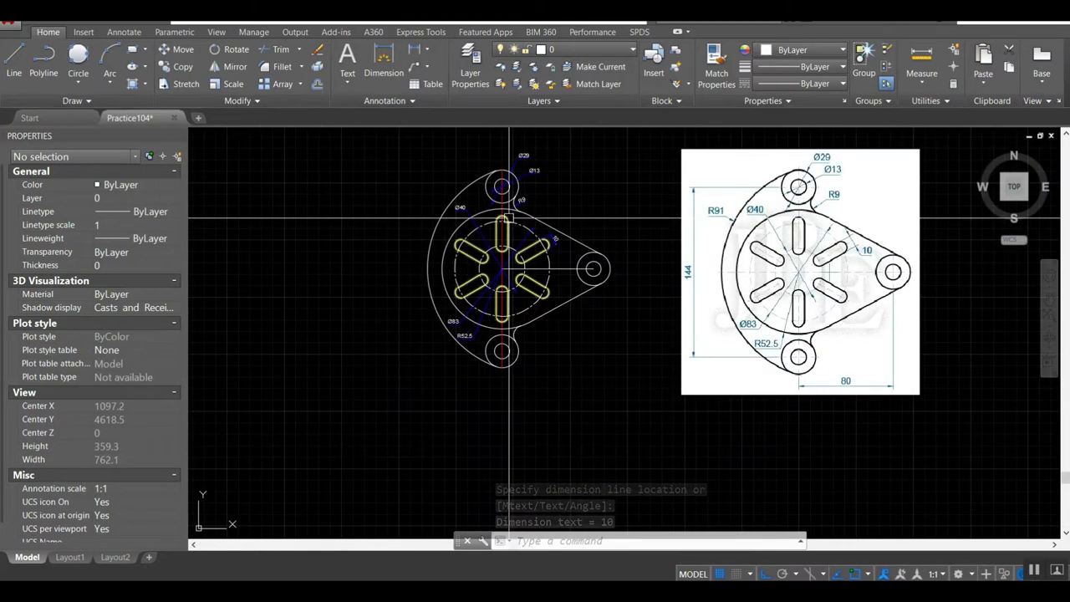
Add linear dimensions 144 between top and bottom hole centres and 80 to the right hole
type("dli")
key("Return")
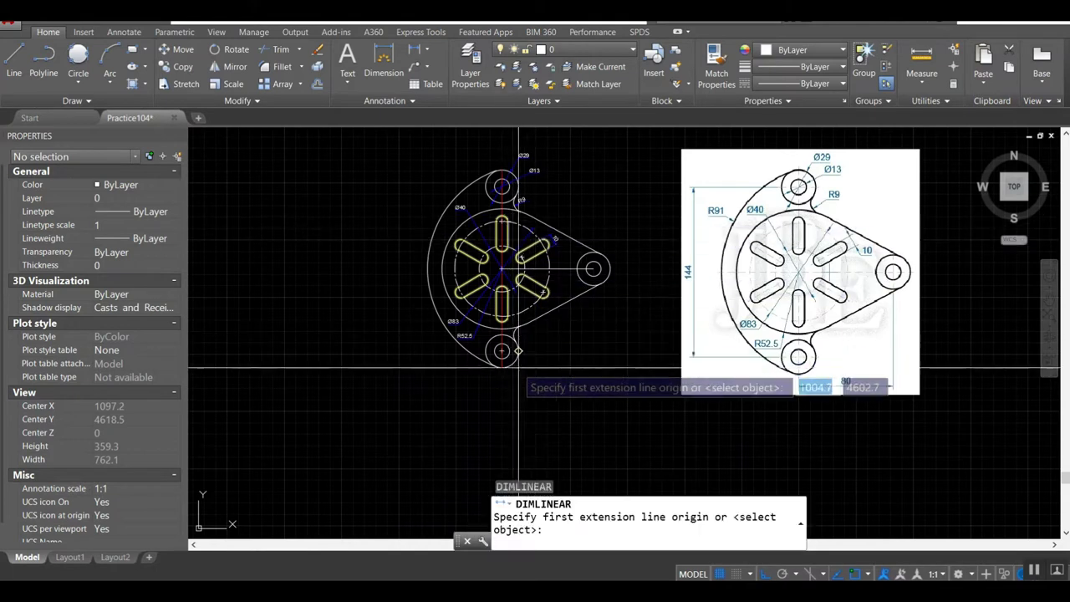
left_click(501, 351)
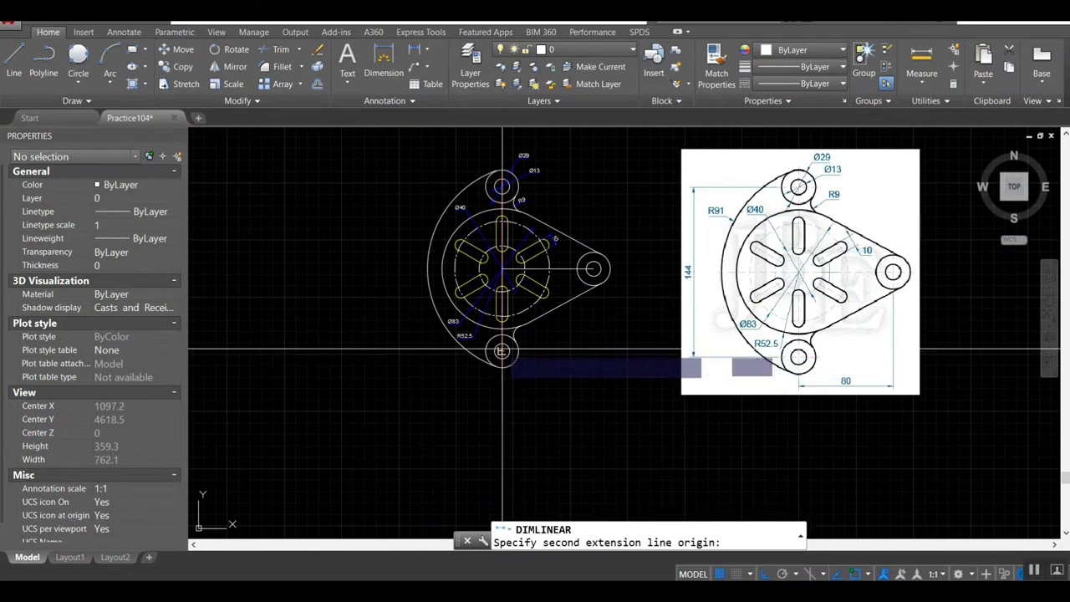
left_click(502, 186)
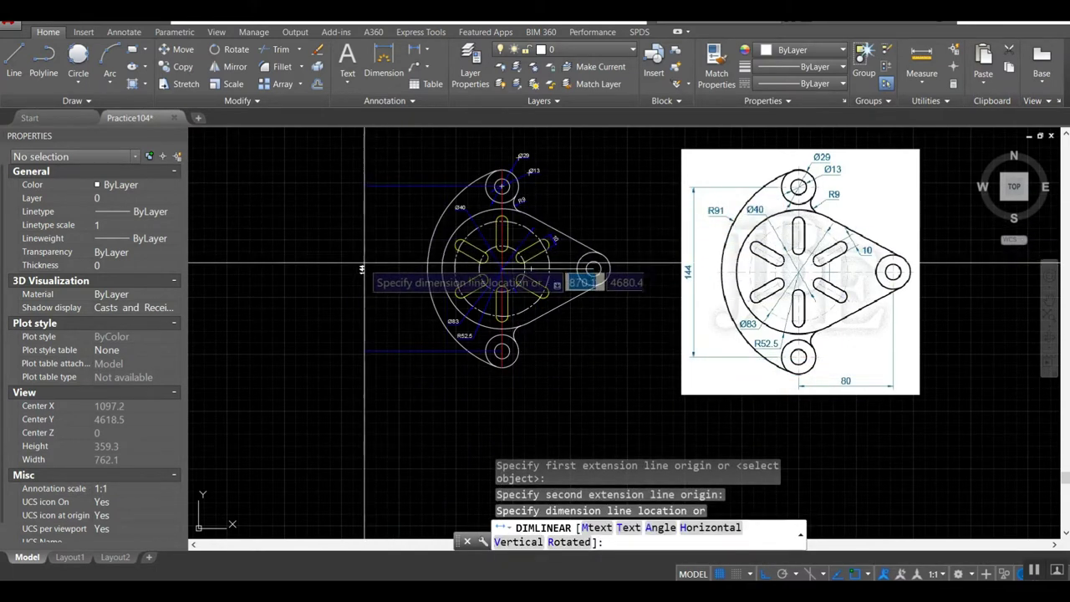
left_click(380, 304)
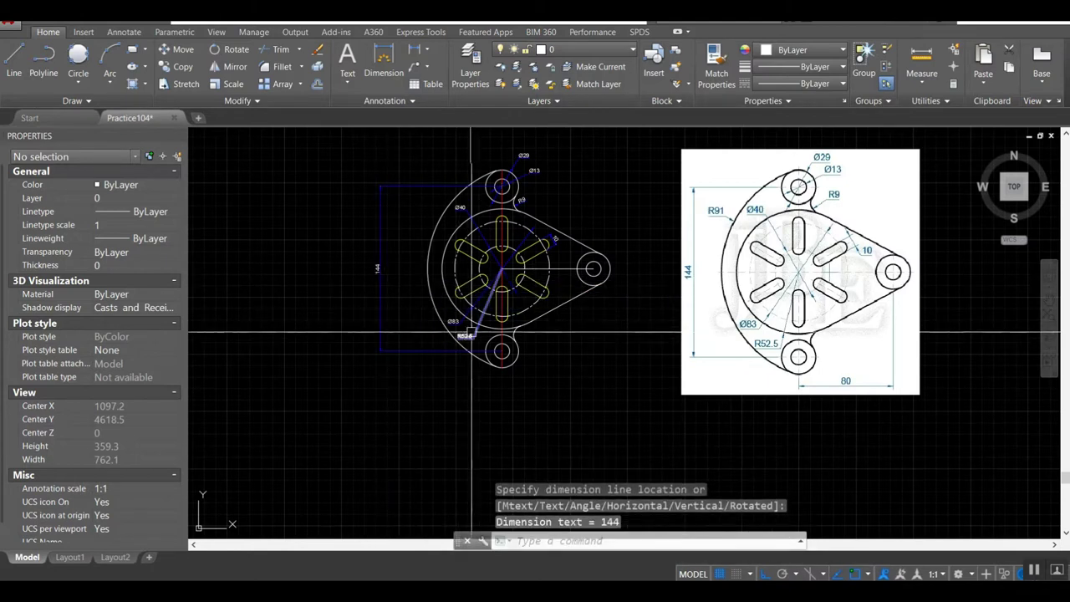
key("space")
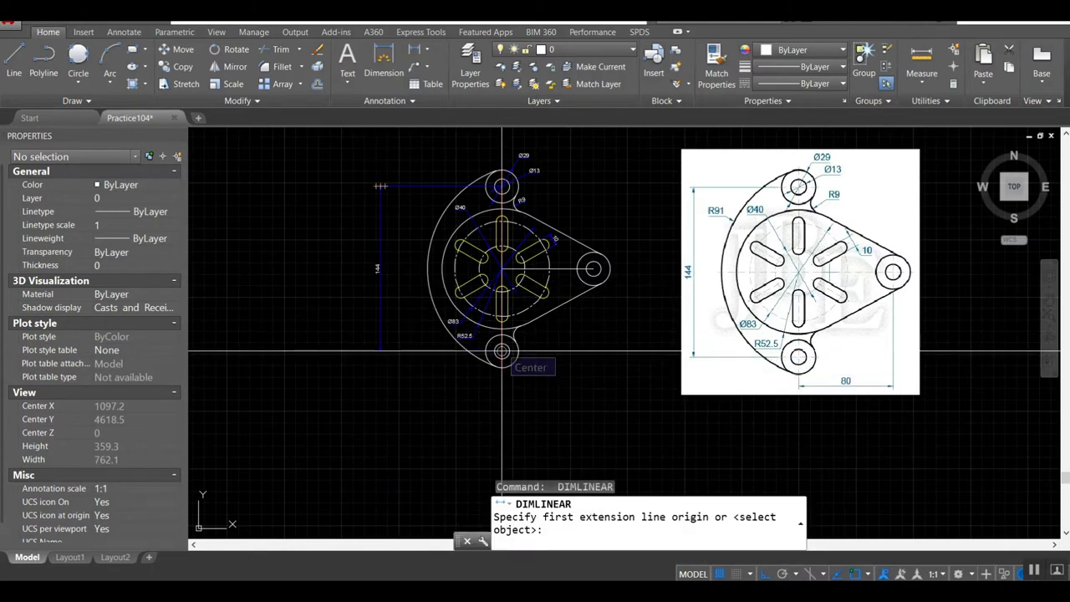
left_click(501, 351)
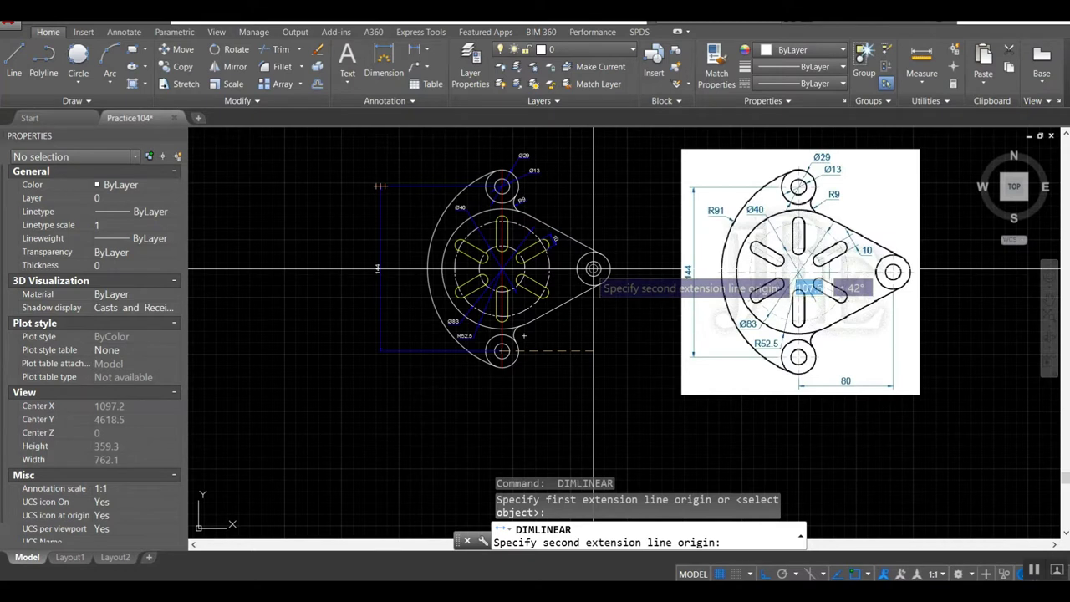
left_click(593, 269)
left_click(544, 378)
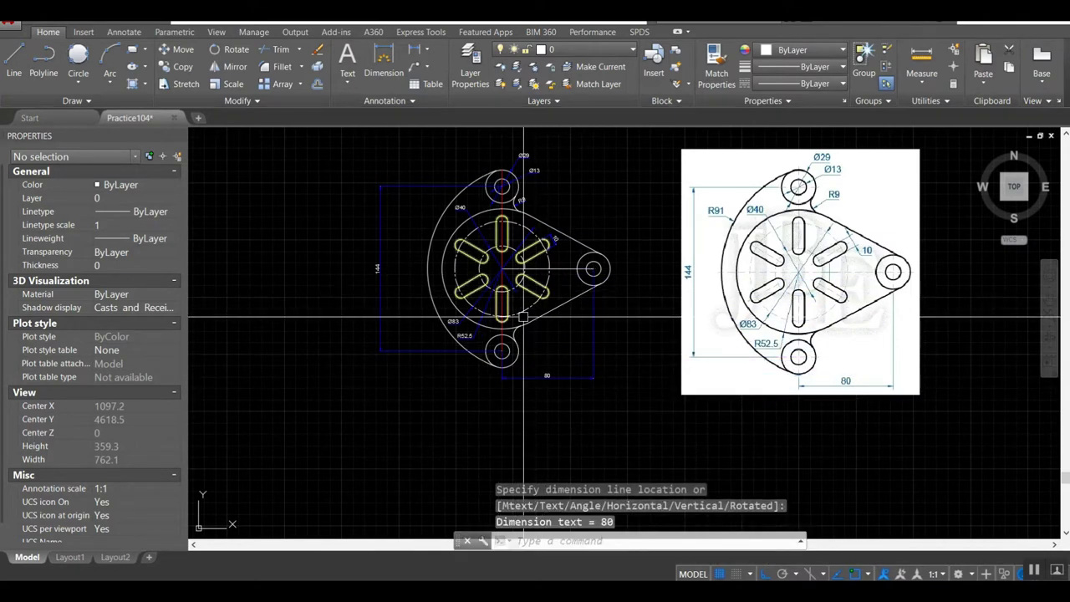
type("z")
key("Return")
type("e")
key("Return")
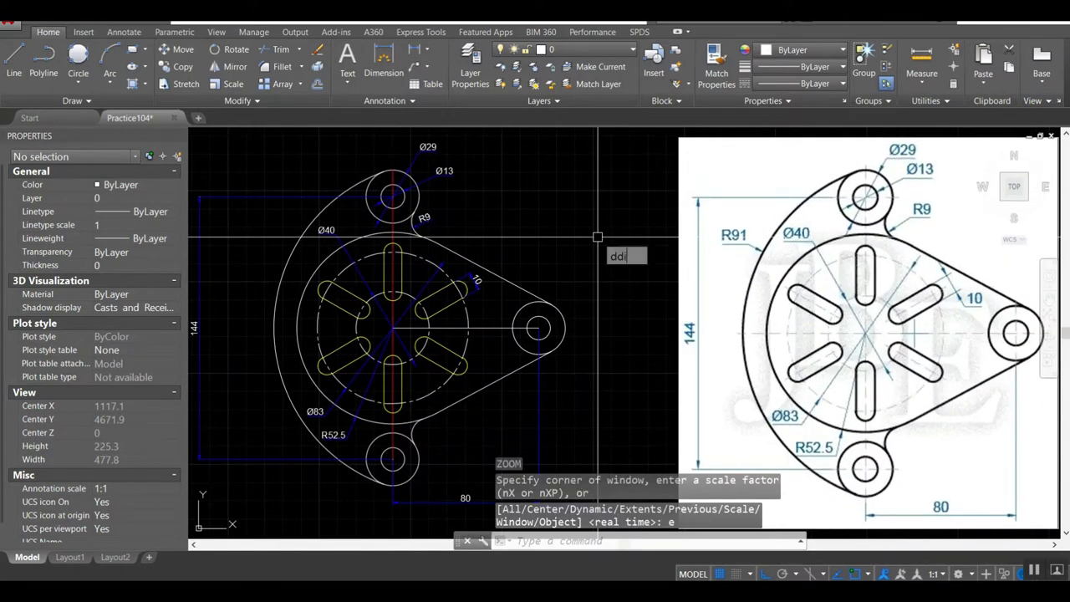
Edit the ISO-25 dimension style's text height on the Text tab and close the style manager
type("m")
key("Return")
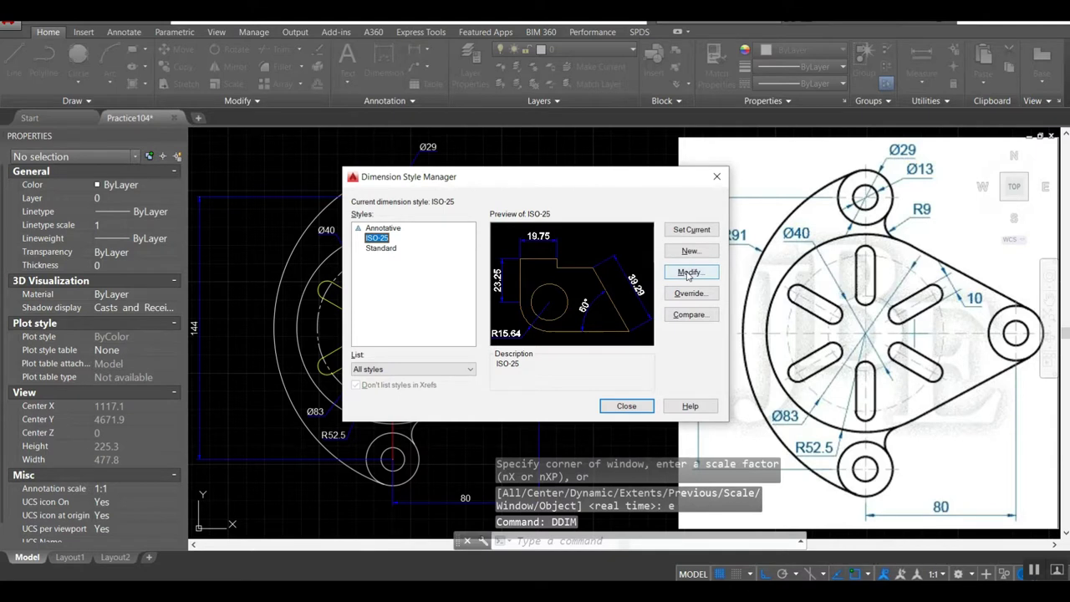
left_click(692, 276)
left_click(520, 168)
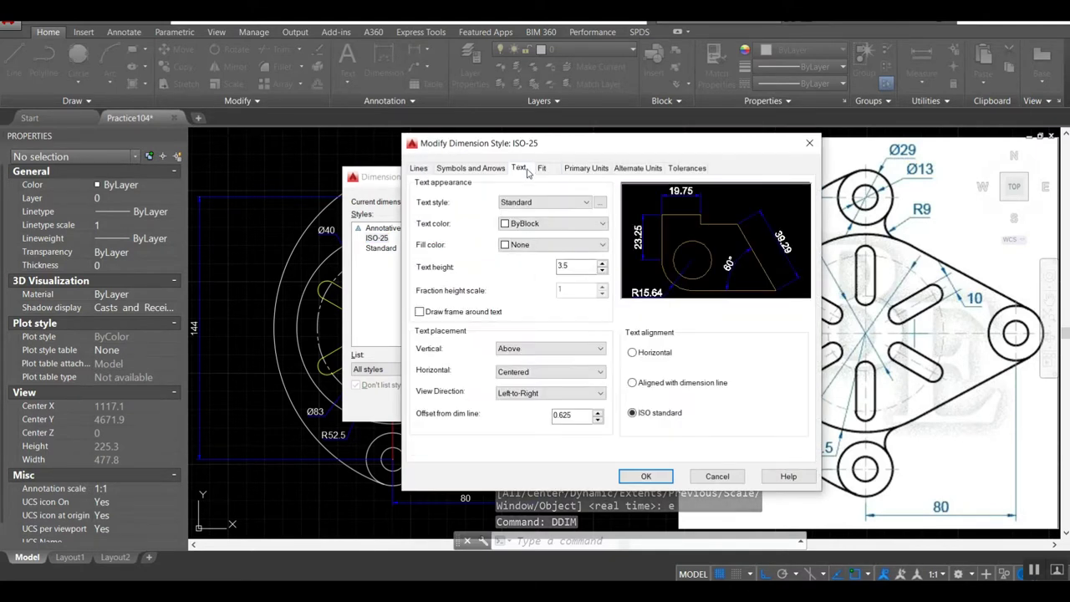
left_click_drag(573, 265, 549, 270)
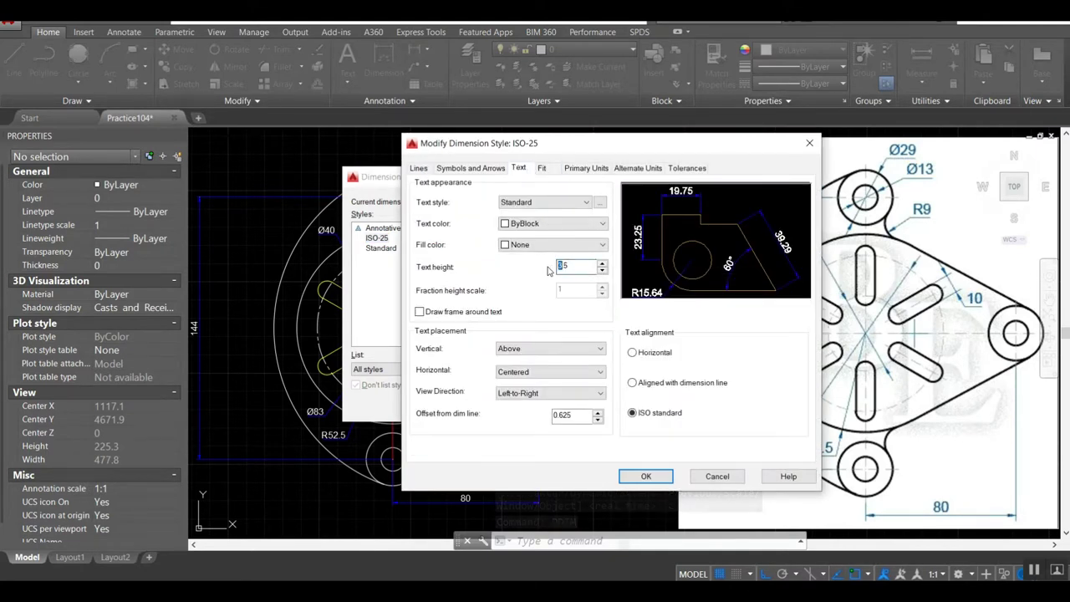
type("4.5")
left_click(645, 475)
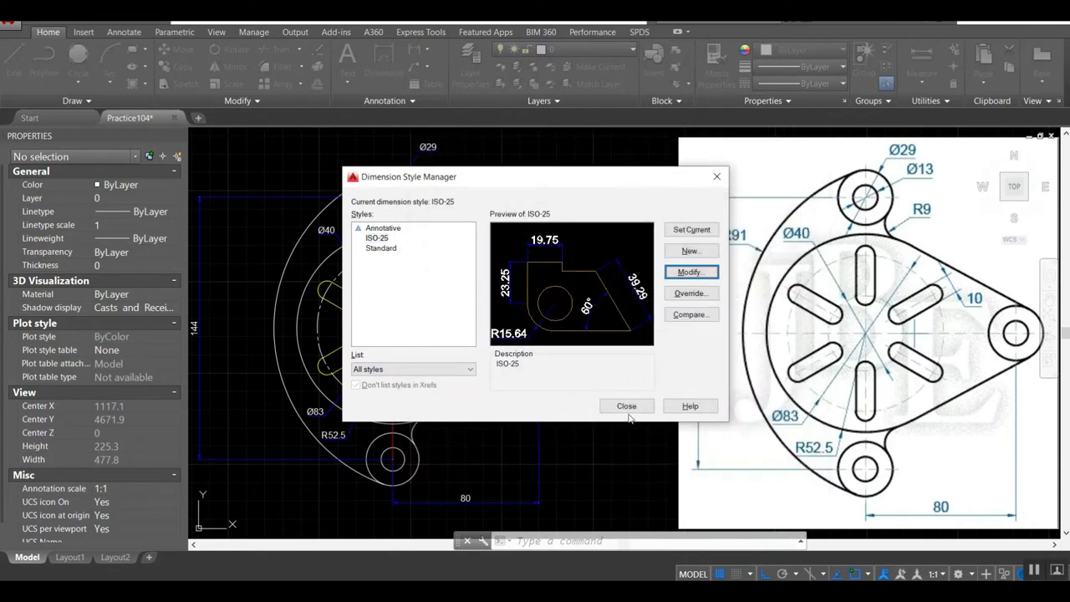
left_click(627, 407)
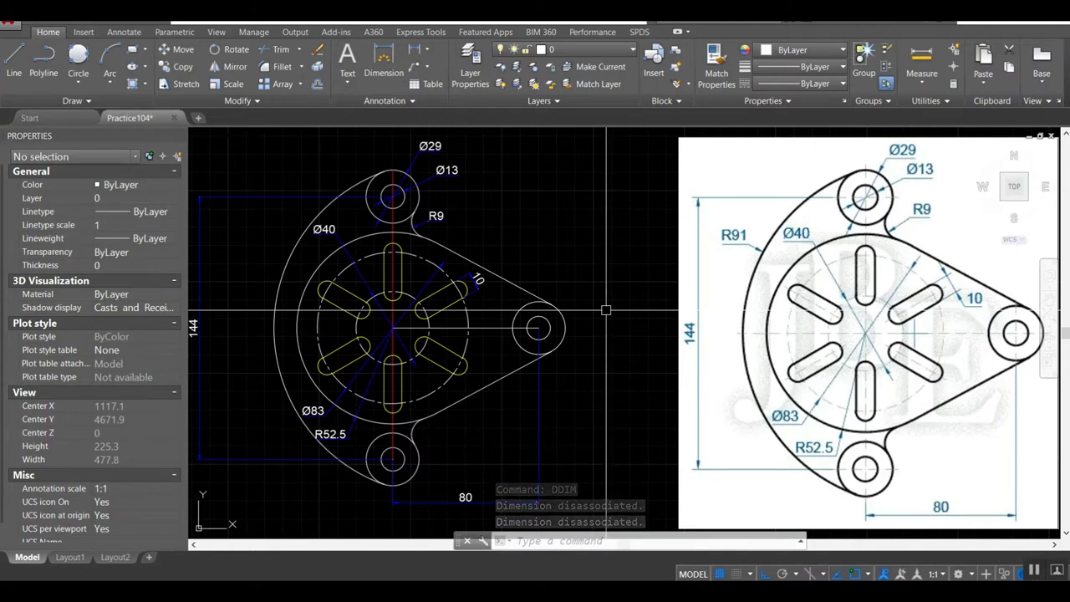
Stretch the horizontal centre line's right end to the hole's outer edge, then 5 units further
scroll(606, 311, "down", 2)
scroll(564, 320, "up", 2)
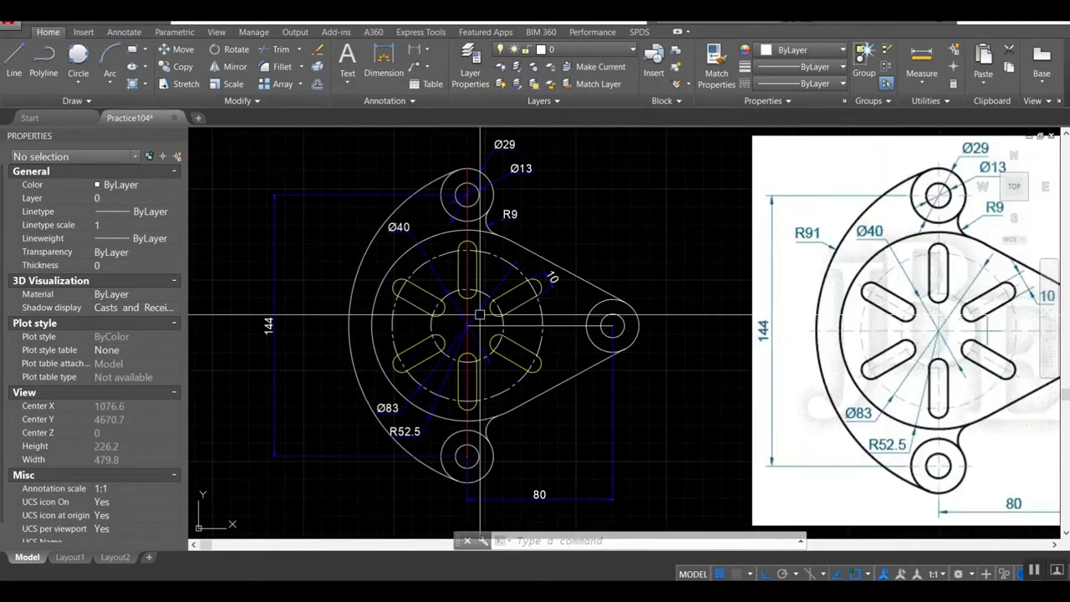
left_click(558, 326)
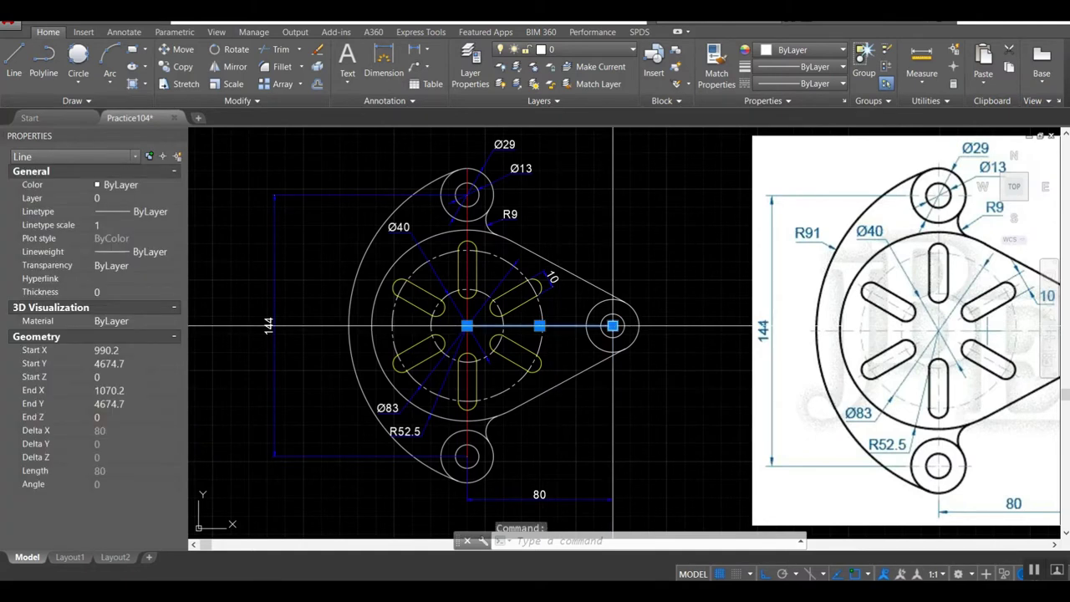
left_click(613, 326)
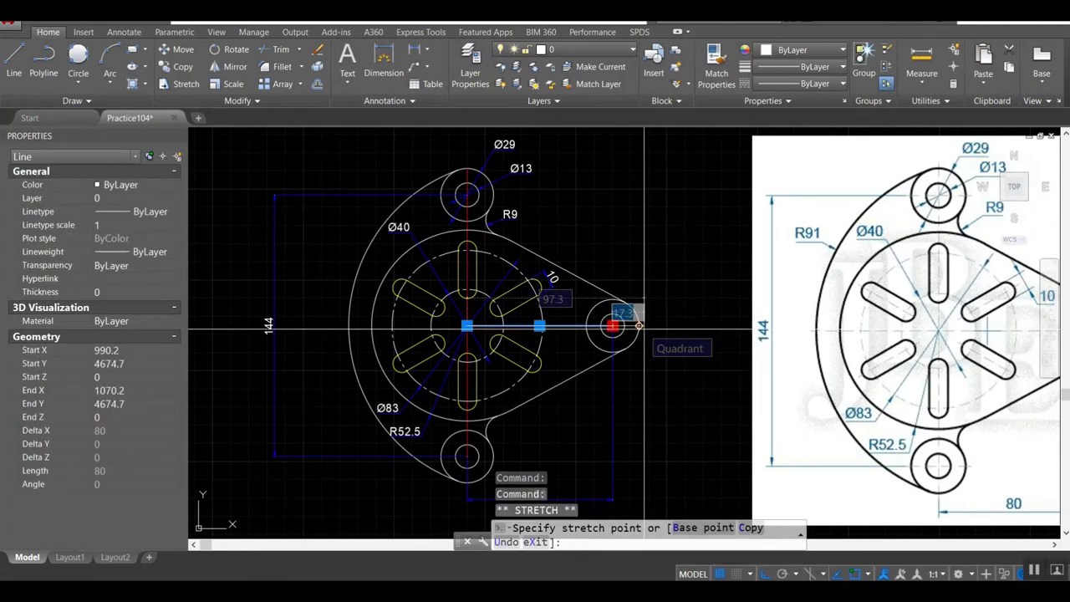
left_click(638, 326)
scroll(638, 326, "up", 4)
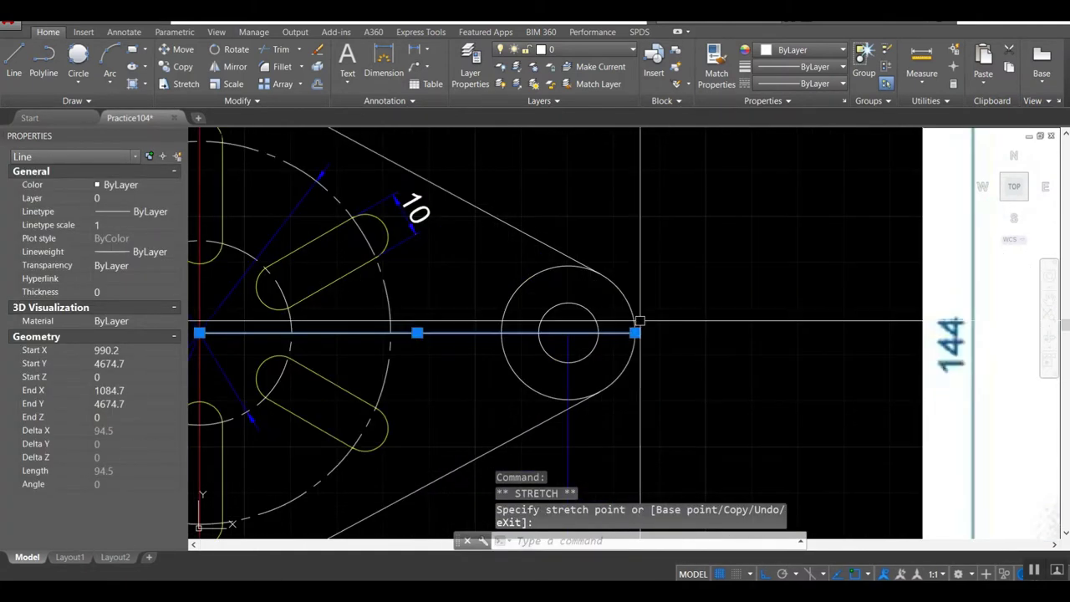
left_click(636, 333)
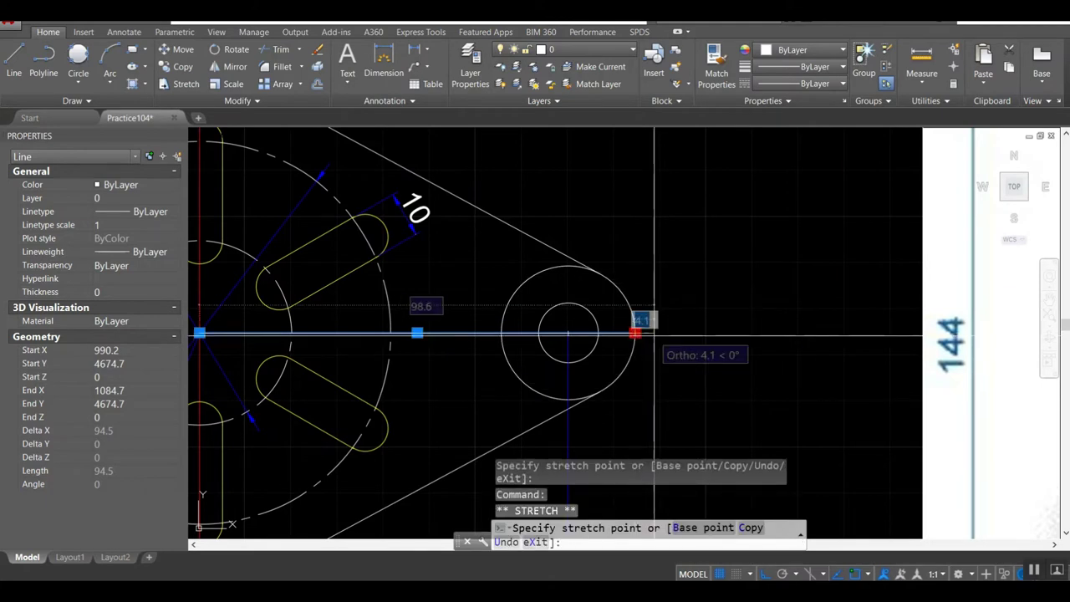
type("5")
key("Return")
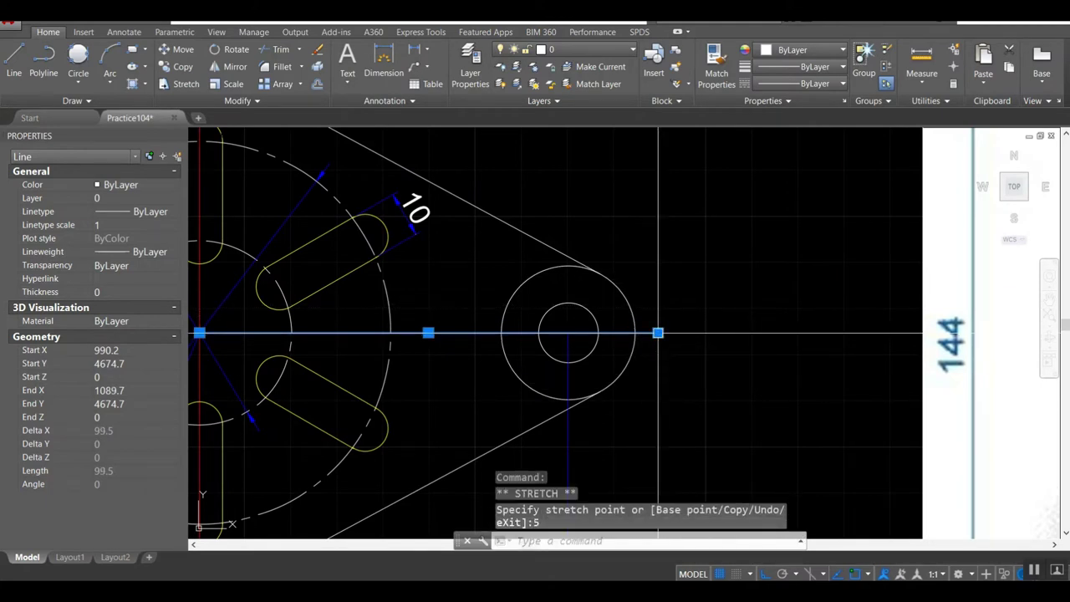
key("Escape")
Extend the centre line's left end 4 units past the arc
scroll(658, 333, "down", 2)
scroll(585, 326, "down", 2)
scroll(522, 330, "up", 2)
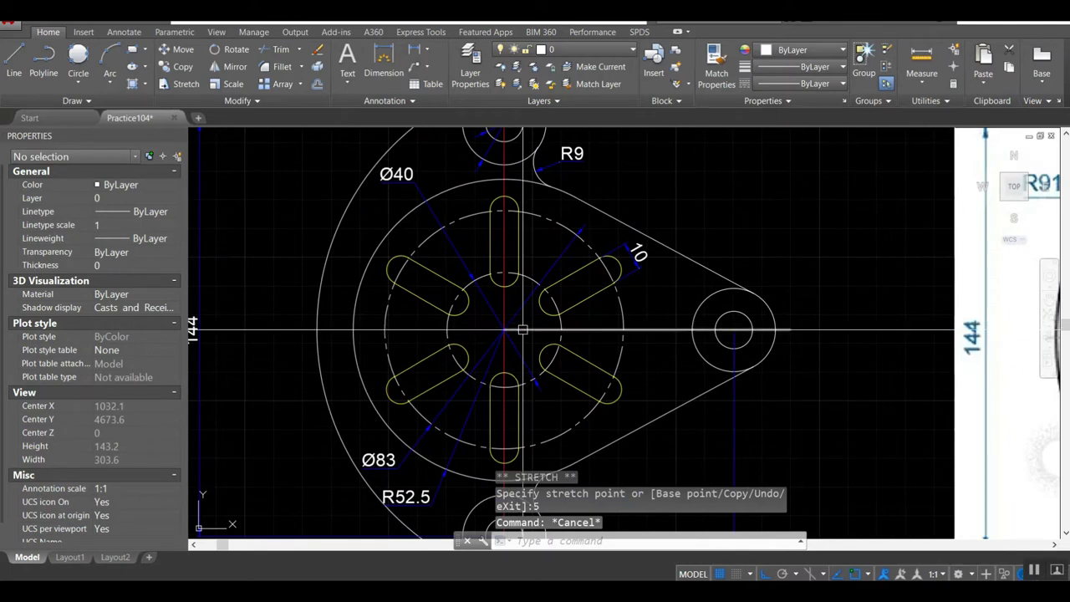
left_click(522, 331)
left_click(503, 330)
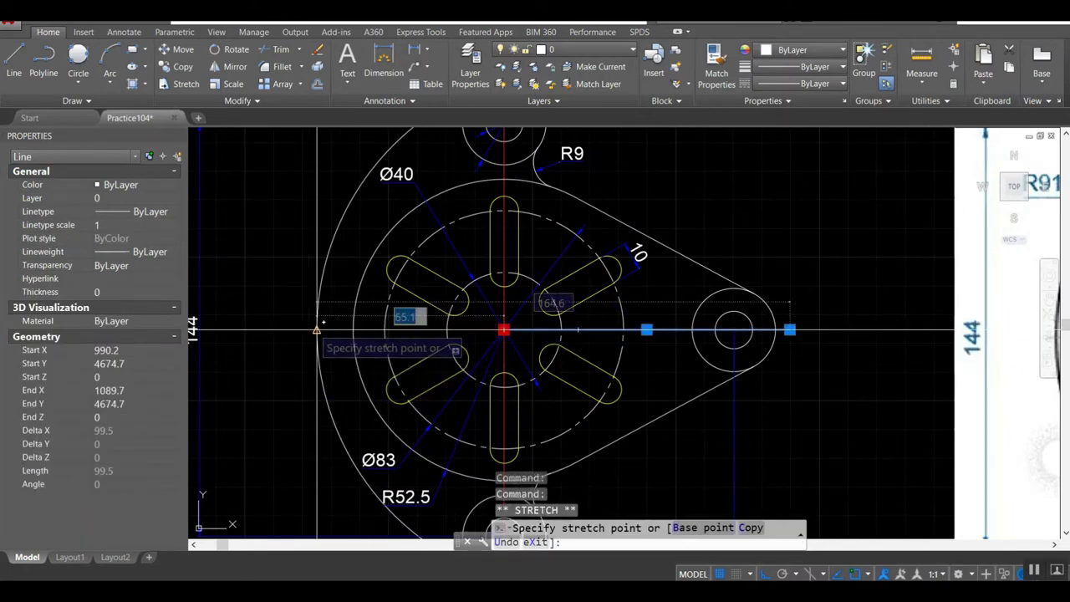
scroll(317, 330, "up", 4)
type("4")
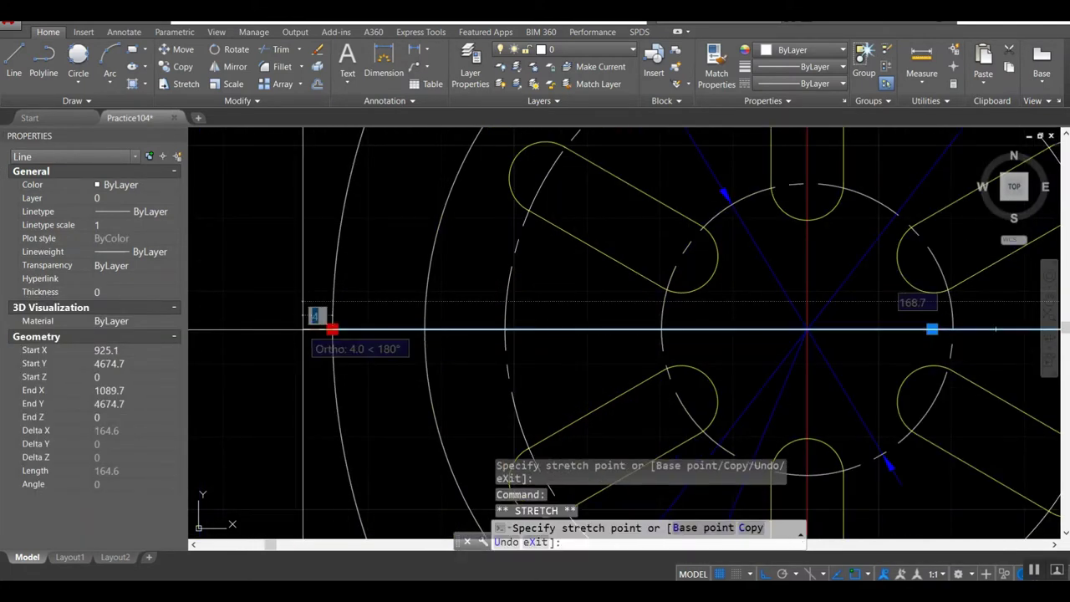
key("Return")
key("Escape")
scroll(302, 330, "down", 6)
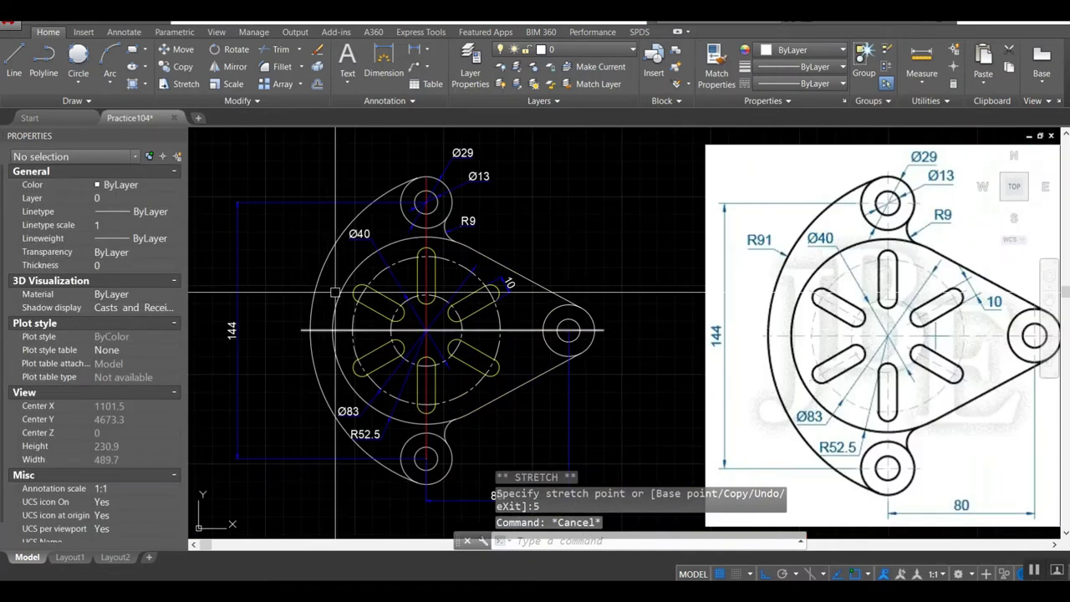
type("a")
key("Return")
scroll(418, 297, "up", 2)
Give both the vertical and horizontal centre lines Red colour and the CENTER linetype in Properties
key("Escape")
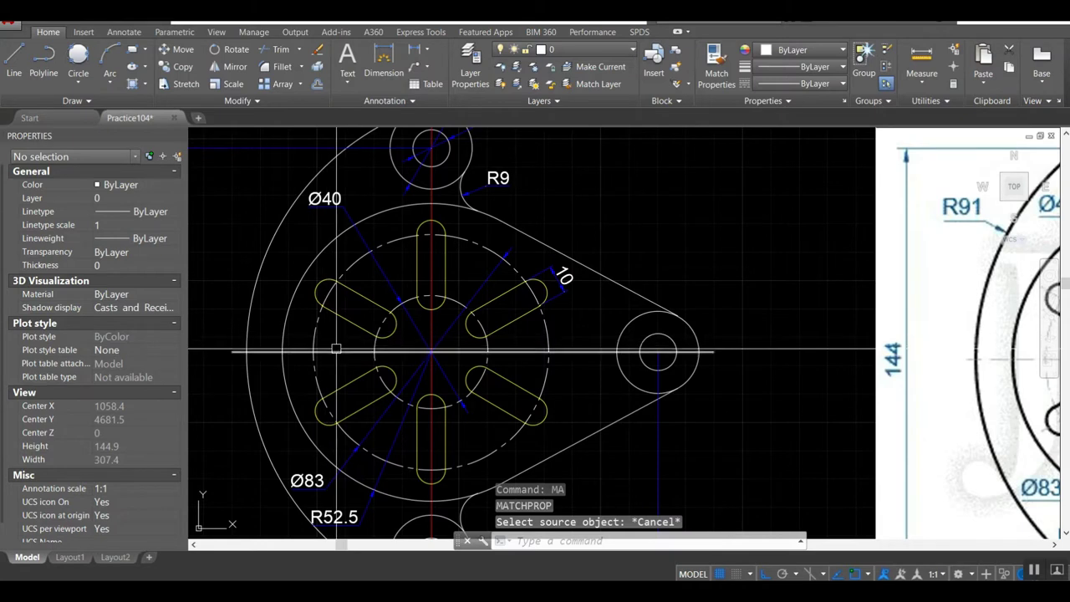
left_click(502, 352)
left_click(431, 265)
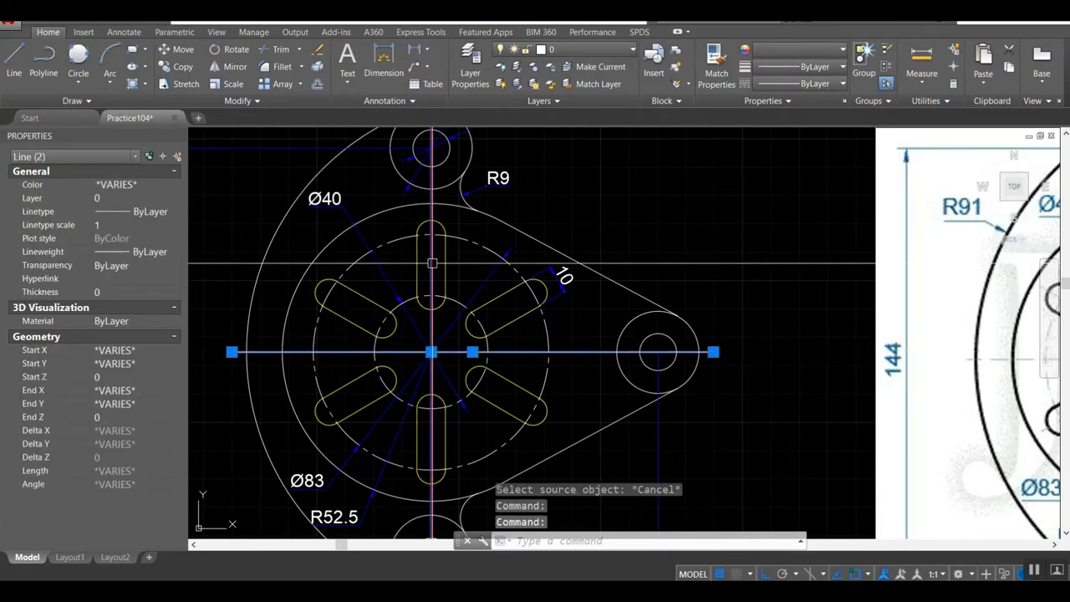
key("Escape")
left_click(430, 203)
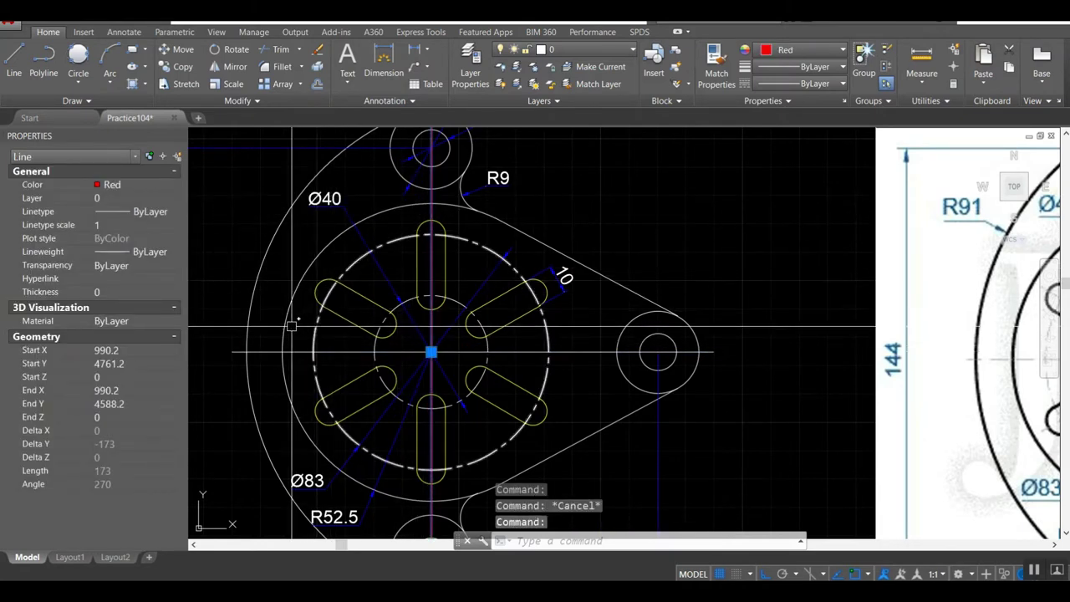
left_click(352, 352)
left_click(128, 189)
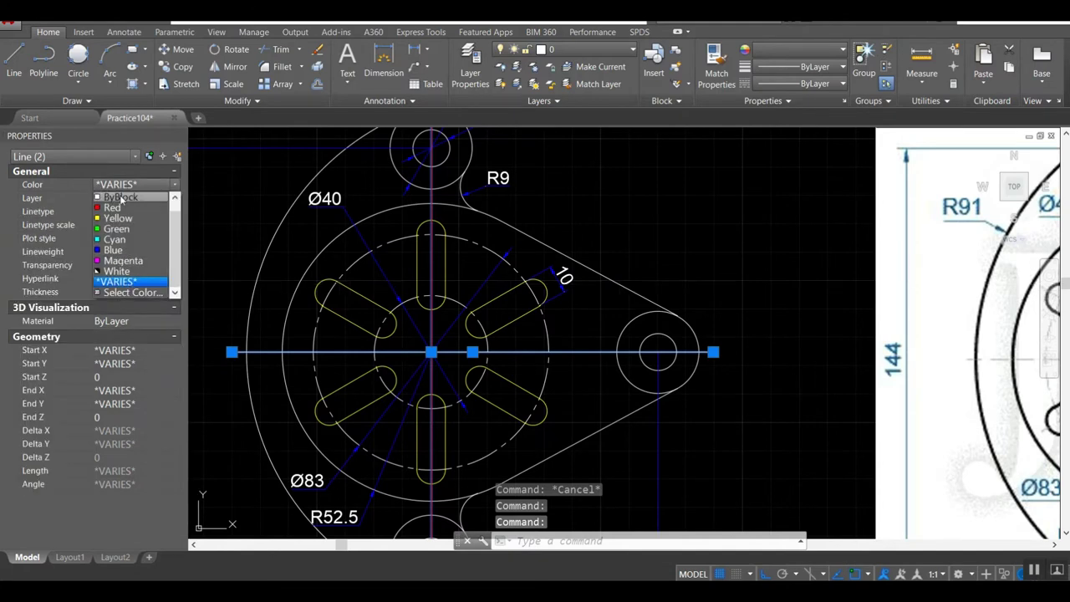
left_click(110, 219)
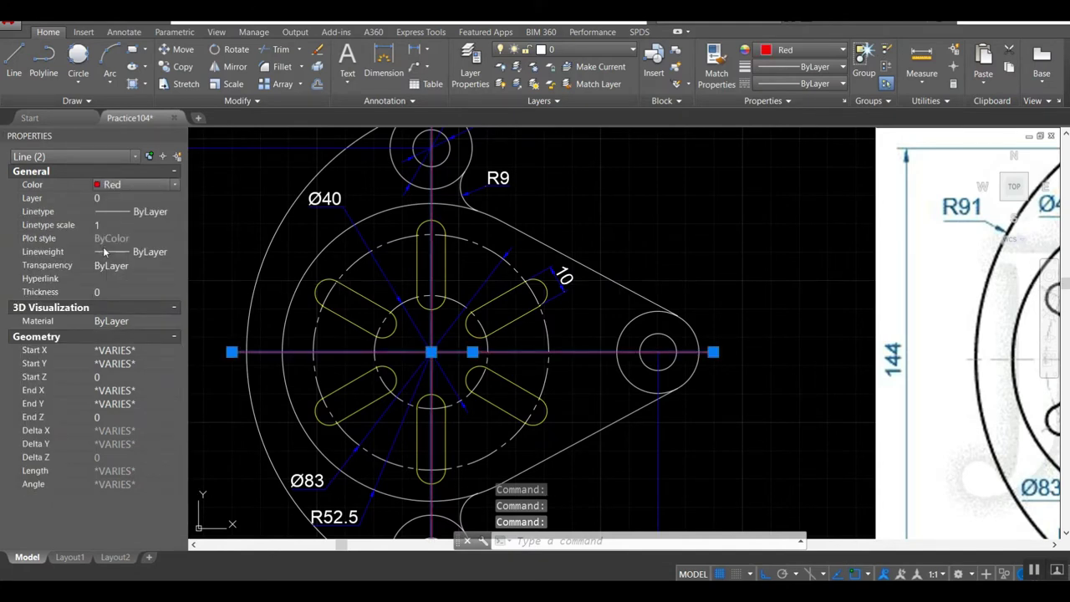
left_click(112, 212)
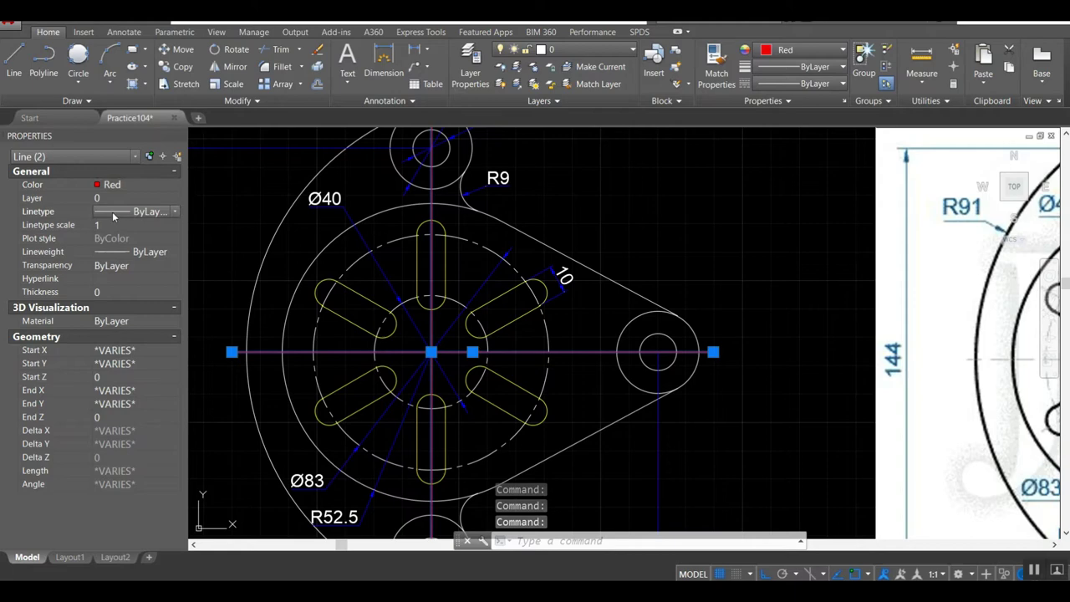
left_click(138, 232)
key("Escape")
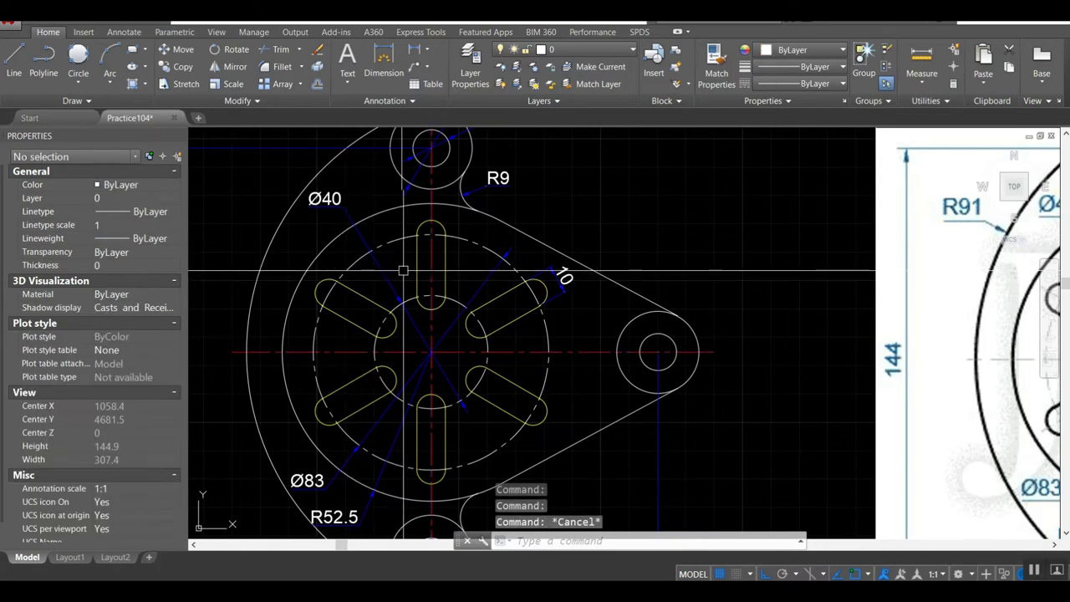
scroll(531, 334, "down", 3)
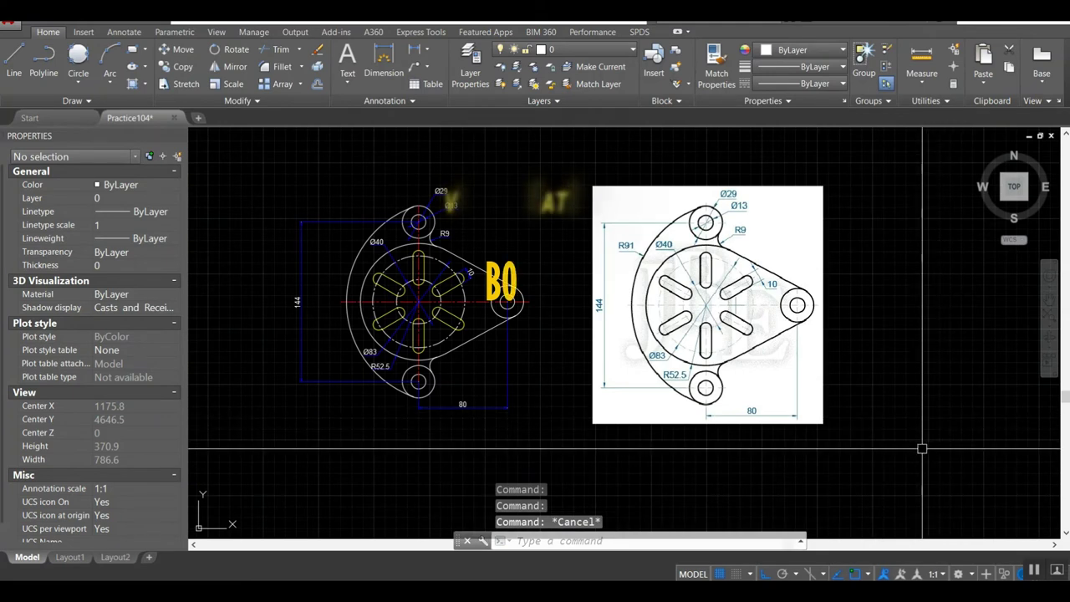
Zoom to the drawing extents and save Practice104
type("z")
key("Return")
type("e")
key("Return")
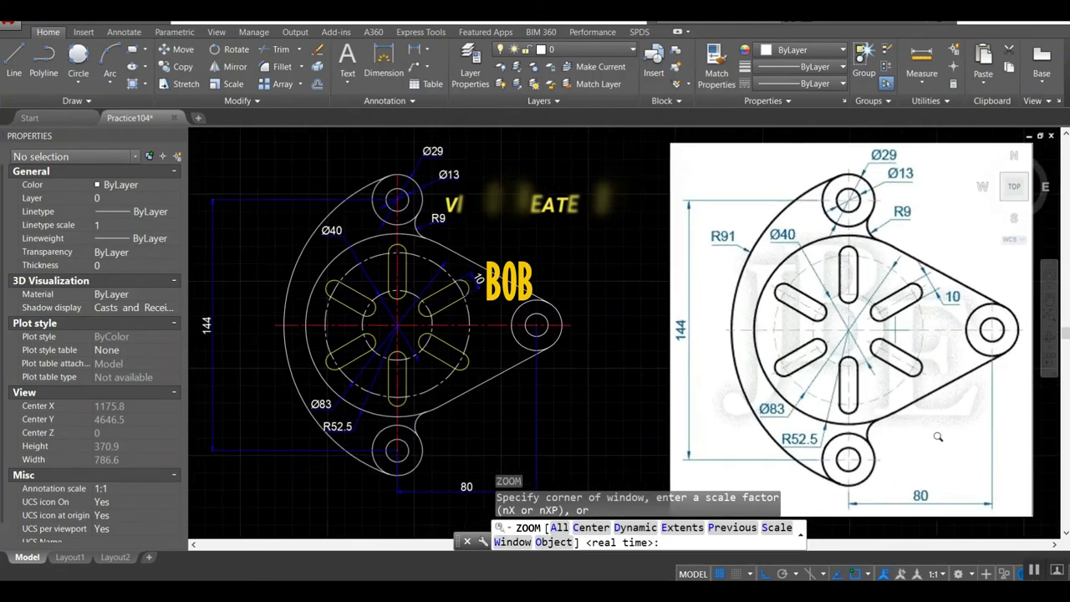
key("ctrl+s")
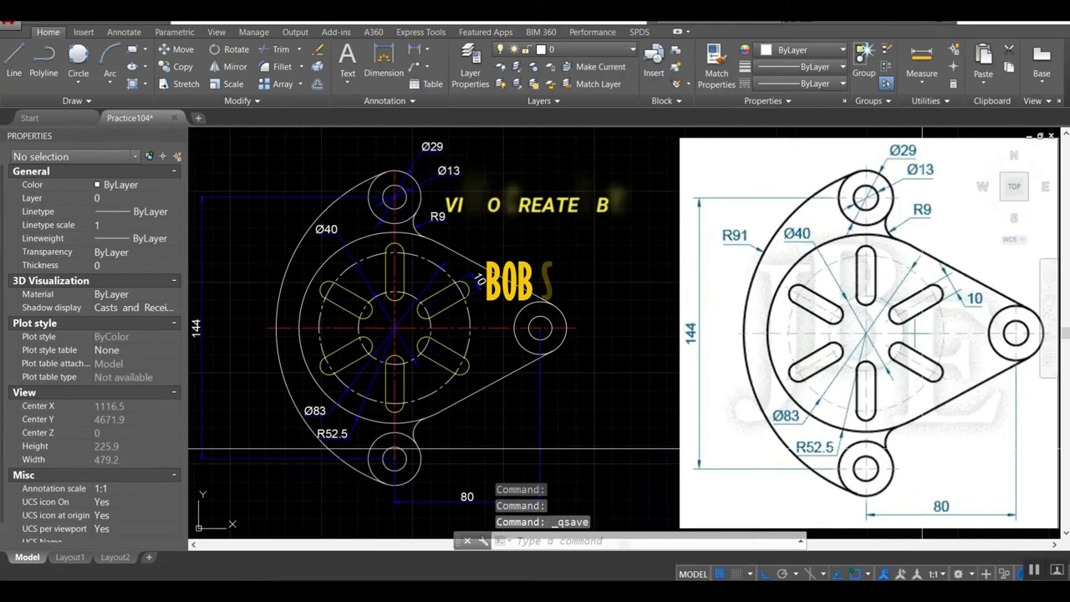